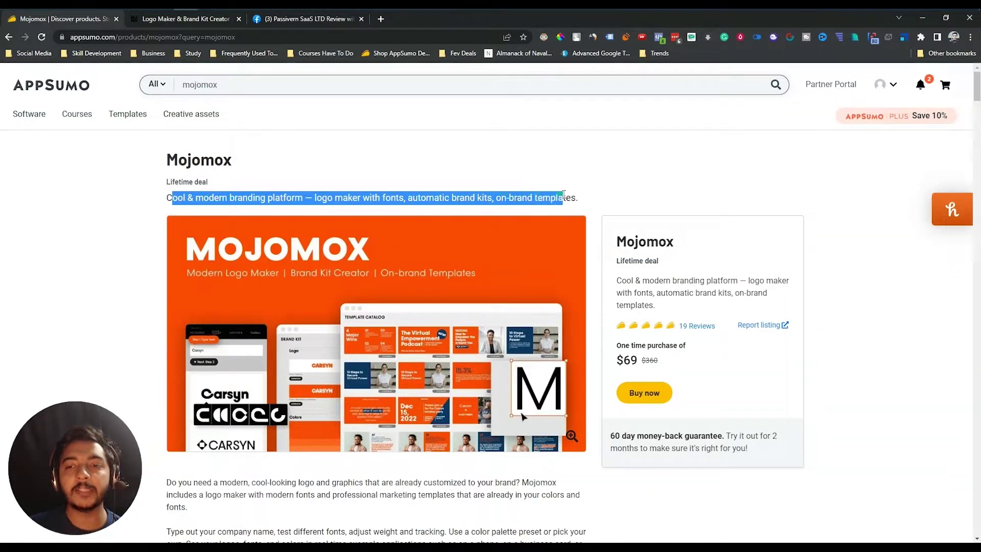
Step: Review the Mojomox deal page on AppSumo, covering the product description, one-time price, included features and deal terms
{"action": "scroll", "coordinate": [576, 196], "scroll_direction": "down", "scroll_amount": 15}
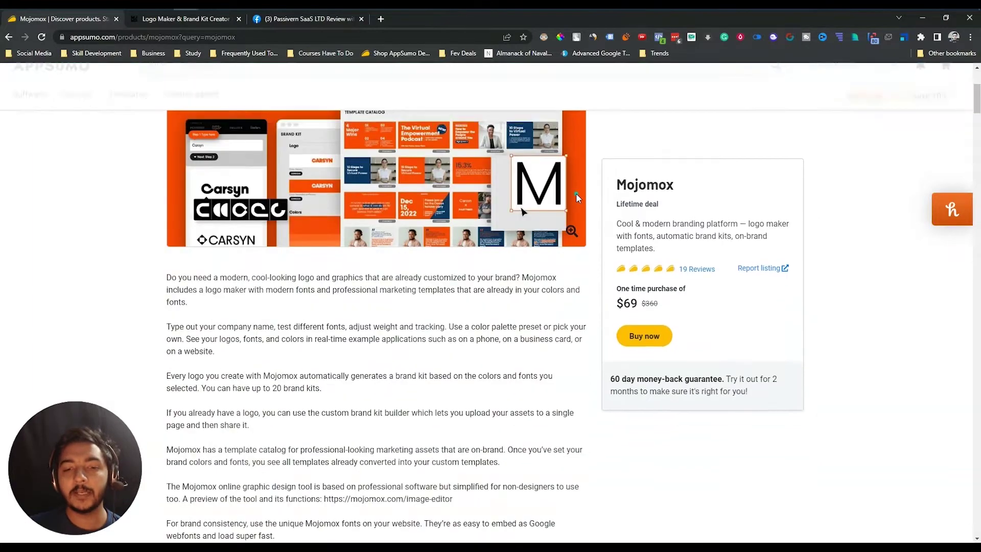
{"action": "scroll", "coordinate": [576, 195], "scroll_direction": "down", "scroll_amount": 6}
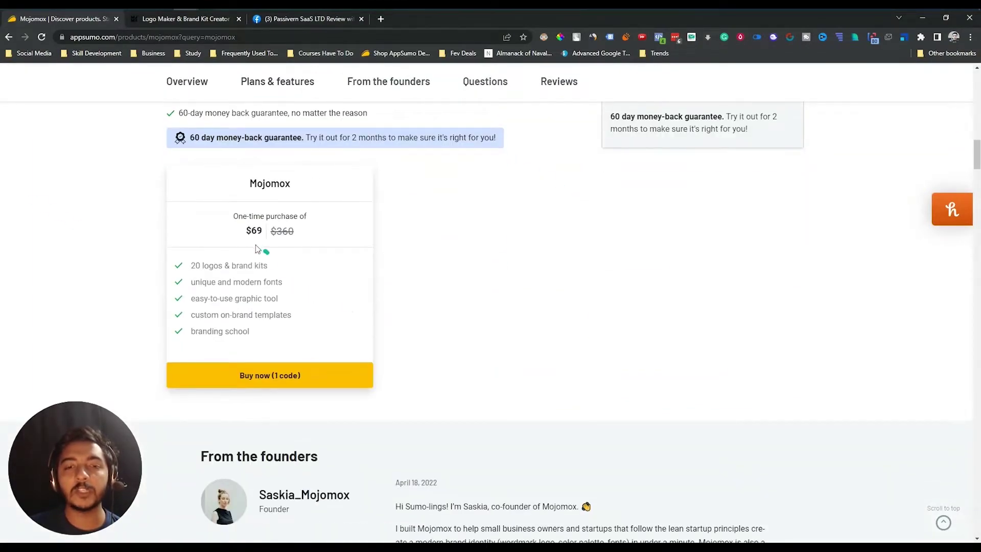
{"action": "left_click_drag", "start_coordinate": [245, 230], "coordinate": [263, 230]}
{"action": "left_click_drag", "start_coordinate": [192, 266], "coordinate": [263, 265]}
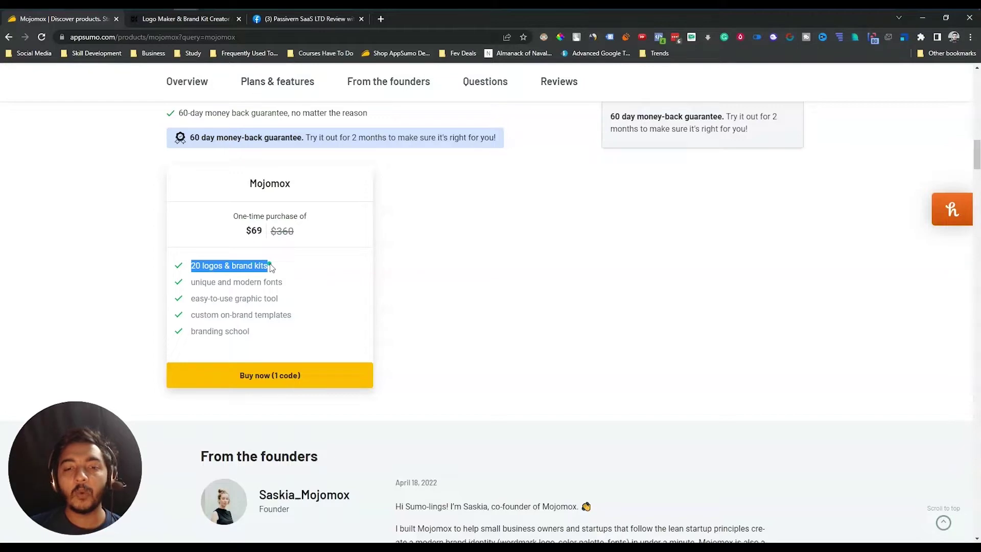
{"action": "scroll", "coordinate": [286, 296], "scroll_direction": "up", "scroll_amount": 1}
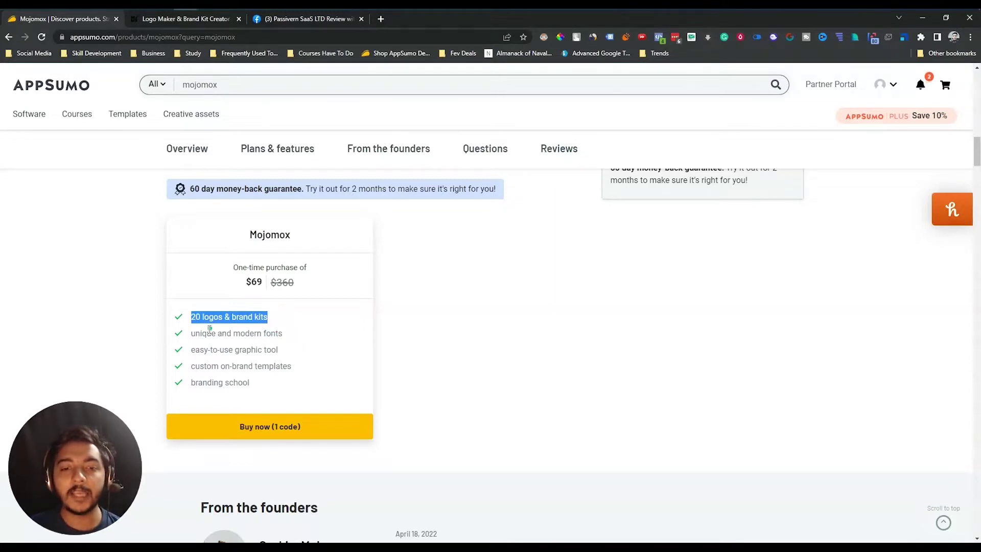
{"action": "left_click_drag", "start_coordinate": [194, 333], "coordinate": [284, 333]}
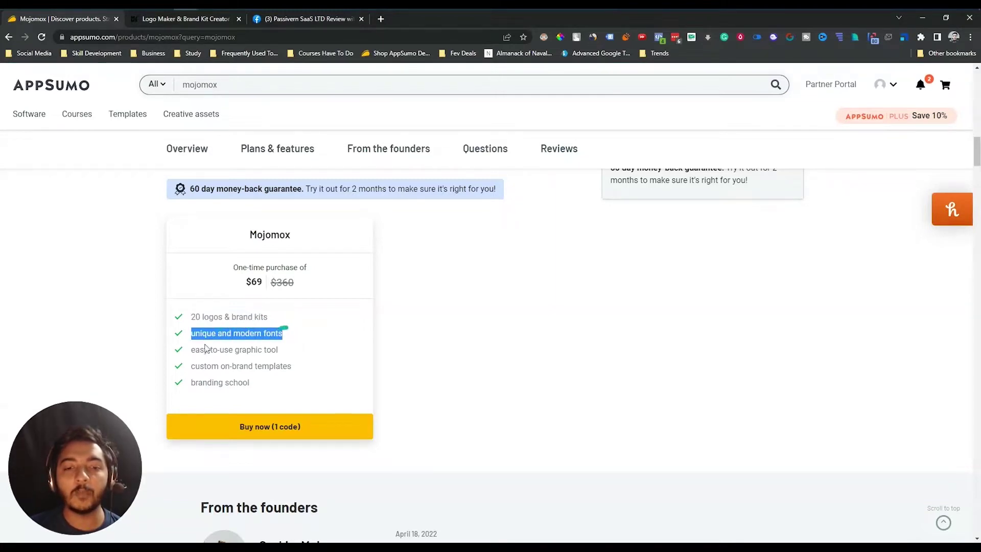
{"action": "left_click_drag", "start_coordinate": [195, 350], "coordinate": [275, 351]}
{"action": "left_click_drag", "start_coordinate": [191, 366], "coordinate": [310, 367]}
{"action": "left_click_drag", "start_coordinate": [195, 384], "coordinate": [265, 384]}
{"action": "scroll", "coordinate": [265, 384], "scroll_direction": "up", "scroll_amount": 4}
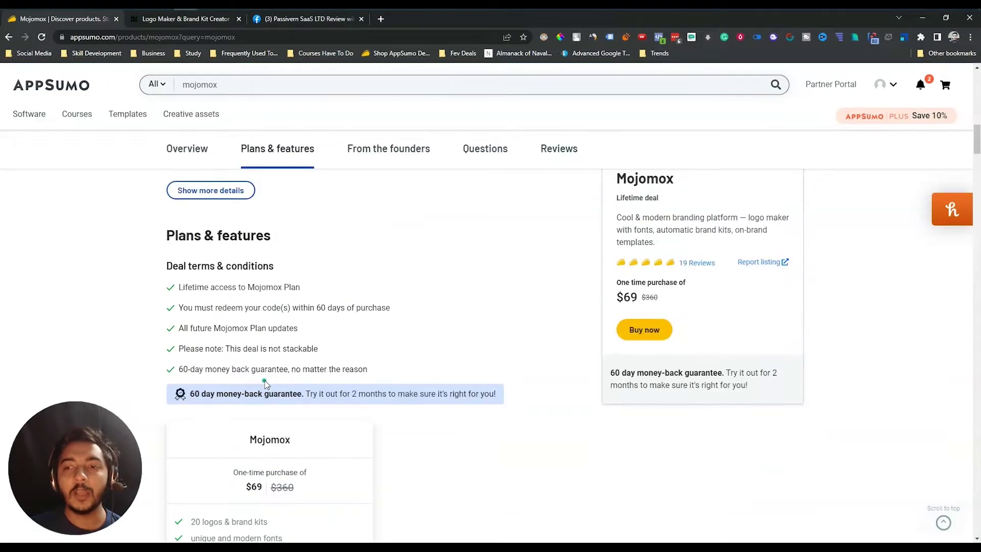
{"action": "scroll", "coordinate": [265, 384], "scroll_direction": "up", "scroll_amount": 2}
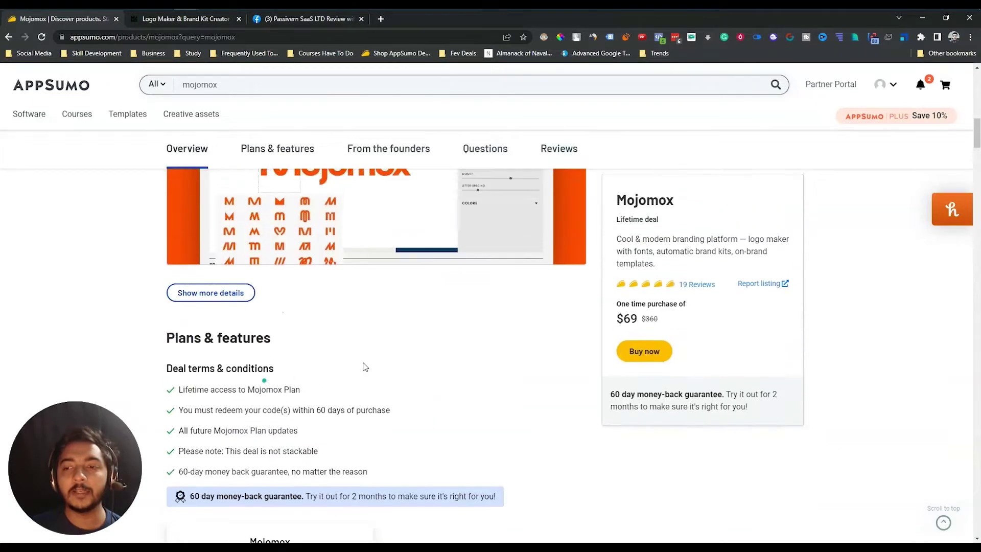
Step: Open the Mojomox customer reviews and read through them together with the founder's replies
{"action": "left_click", "coordinate": [694, 286]}
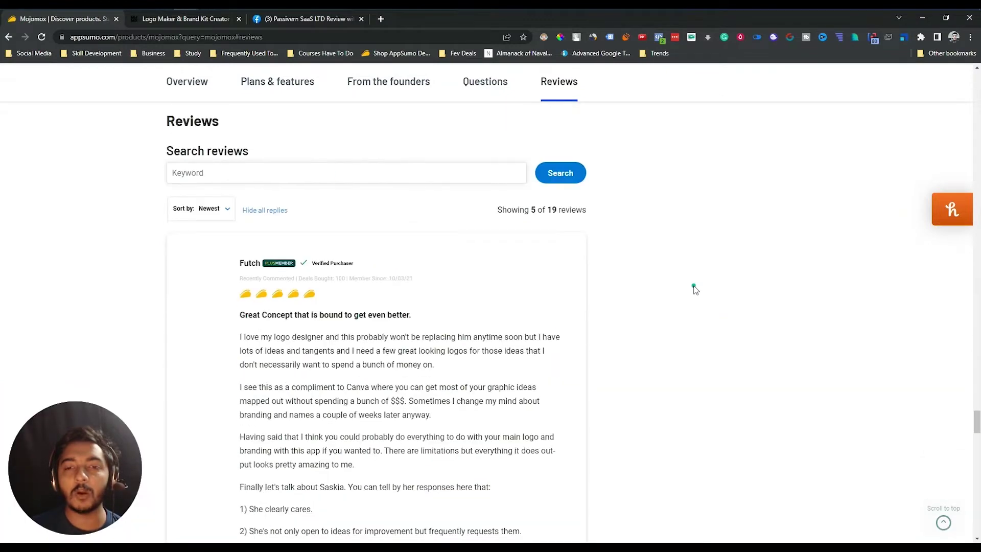
{"action": "scroll", "coordinate": [536, 307], "scroll_direction": "down", "scroll_amount": 4}
{"action": "scroll", "coordinate": [442, 283], "scroll_direction": "up", "scroll_amount": 1}
{"action": "scroll", "coordinate": [442, 284], "scroll_direction": "down", "scroll_amount": 15}
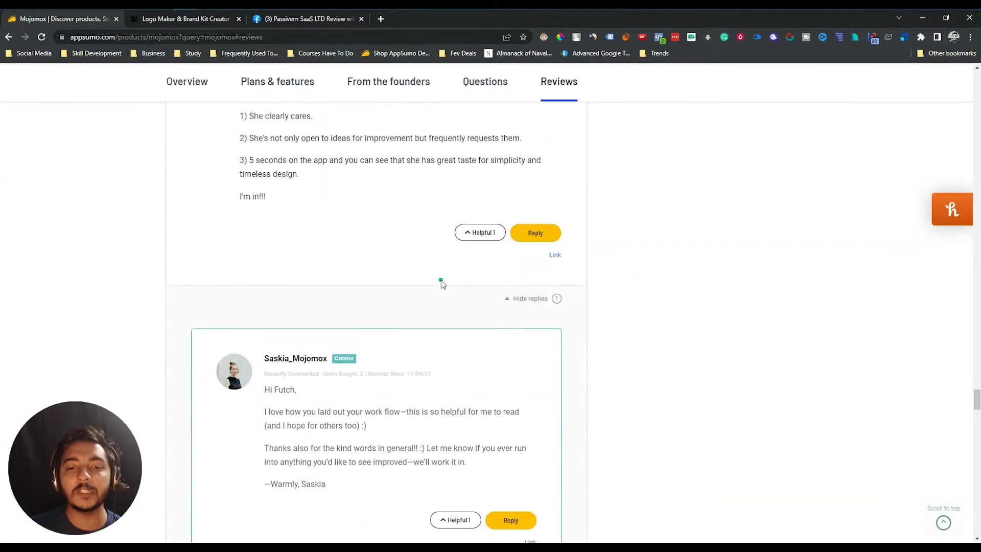
{"action": "scroll", "coordinate": [442, 284], "scroll_direction": "down", "scroll_amount": 20}
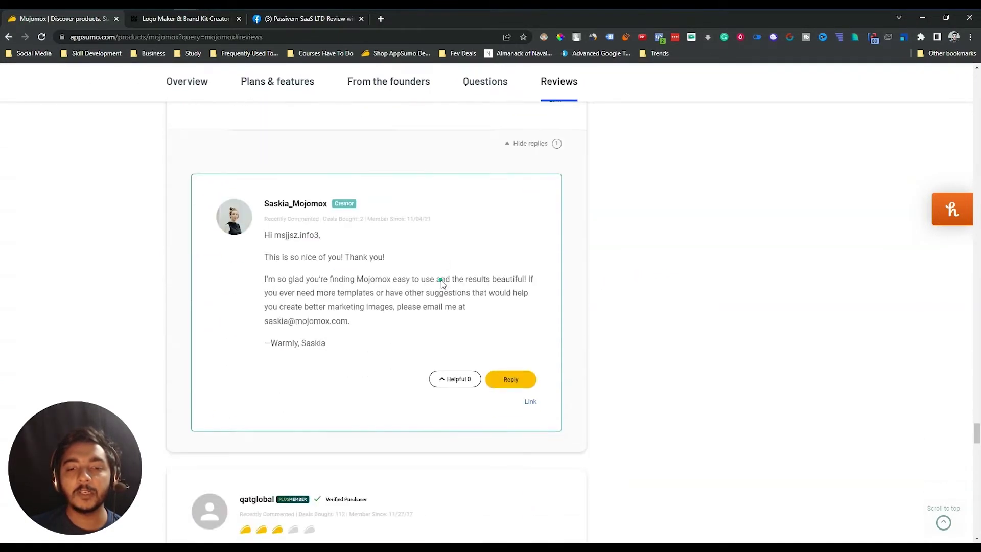
{"action": "scroll", "coordinate": [438, 291], "scroll_direction": "down", "scroll_amount": 17}
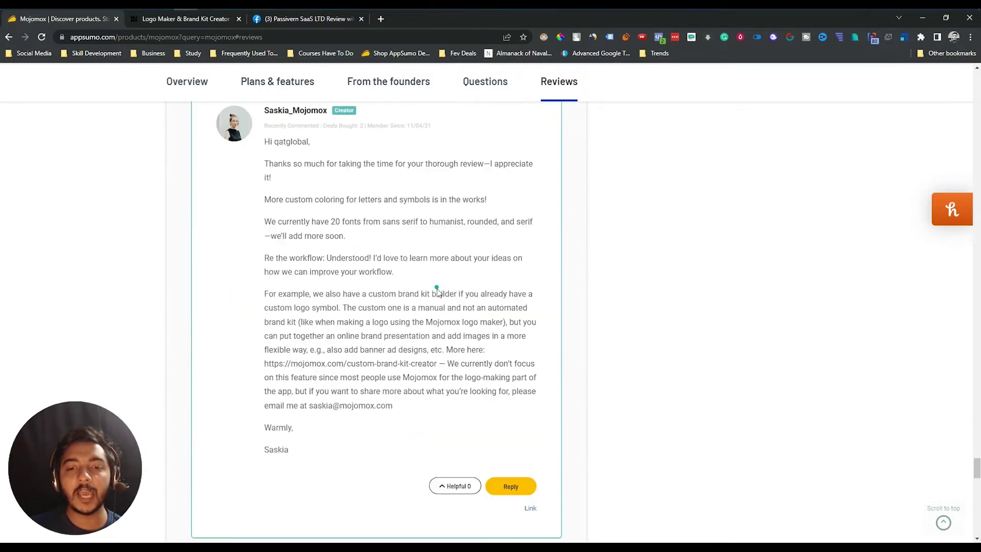
{"action": "middle_click", "coordinate": [379, 381]}
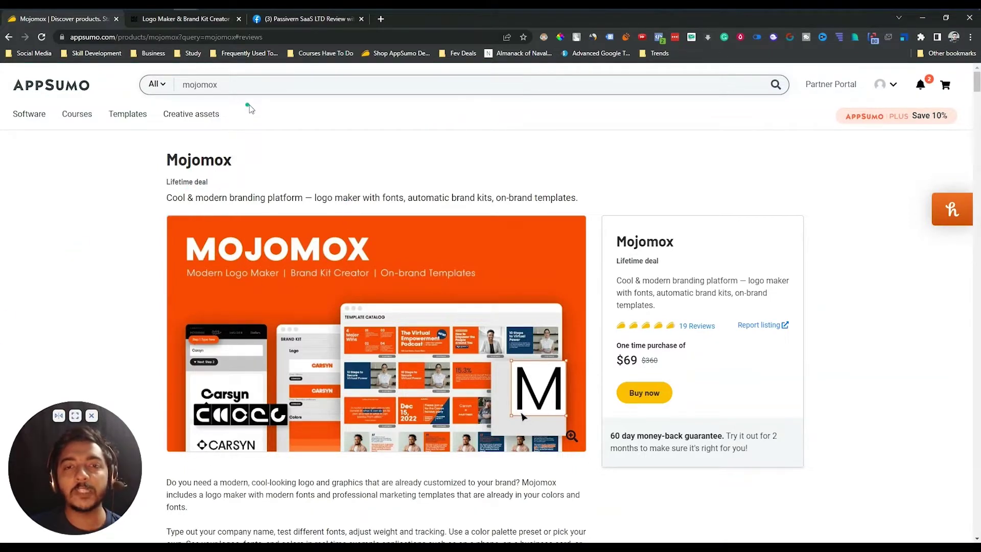
Step: Switch to the Passivern SaaS LTD Review with Giveaway group on Facebook and browse its newest posts
{"action": "left_click", "coordinate": [312, 21]}
{"action": "scroll", "coordinate": [260, 292], "scroll_direction": "down", "scroll_amount": 2}
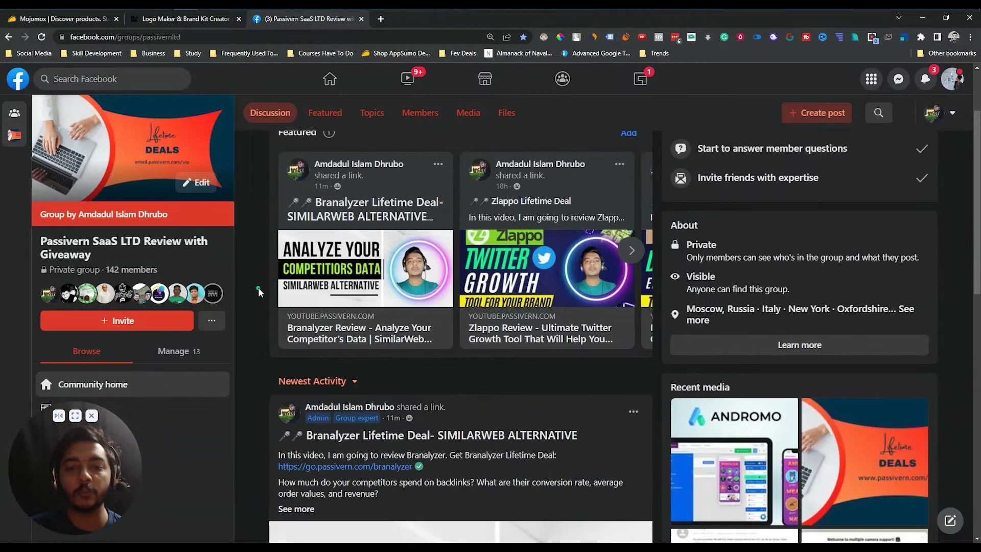
{"action": "scroll", "coordinate": [258, 293], "scroll_direction": "down", "scroll_amount": 7}
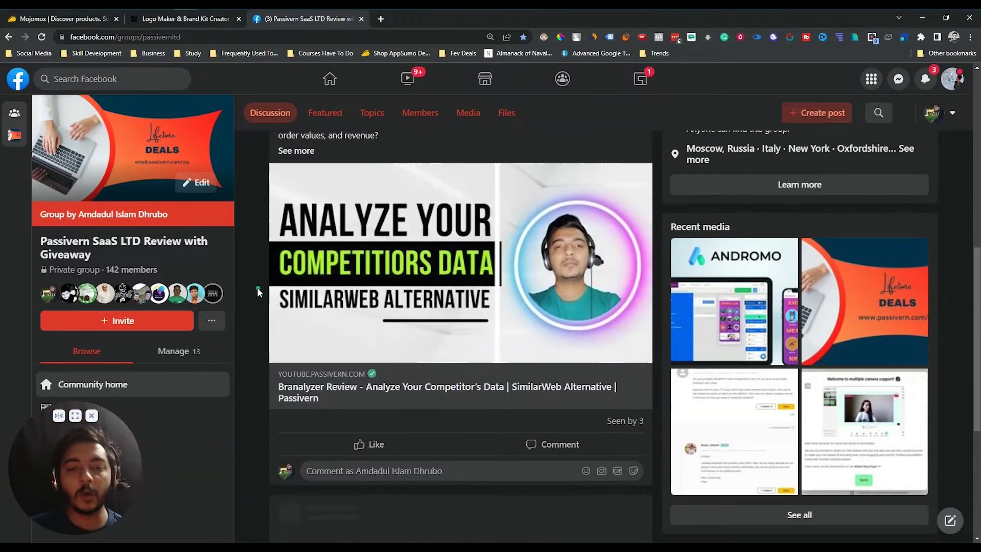
{"action": "scroll", "coordinate": [255, 293], "scroll_direction": "down", "scroll_amount": 5}
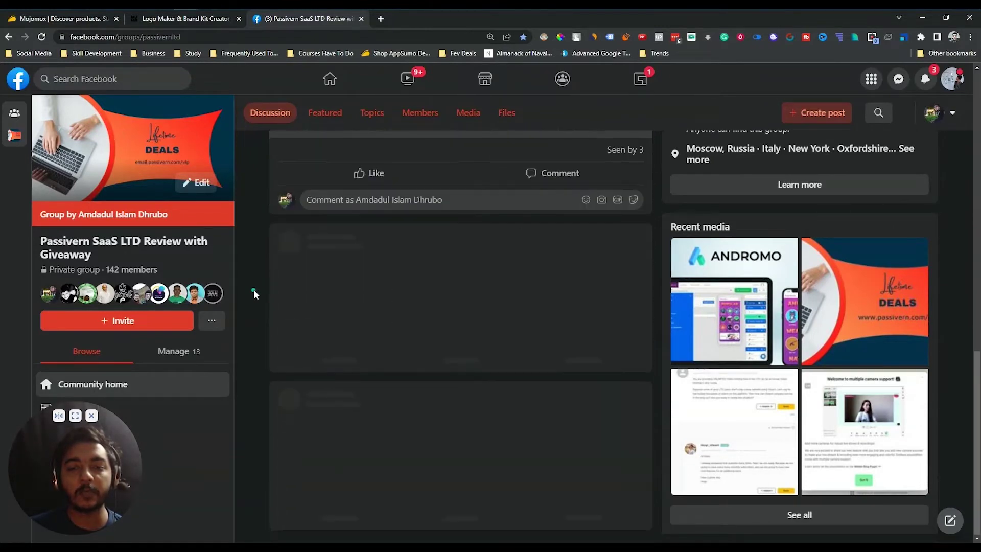
{"action": "scroll", "coordinate": [254, 294], "scroll_direction": "up", "scroll_amount": 2}
{"action": "scroll", "coordinate": [255, 294], "scroll_direction": "up", "scroll_amount": 5}
{"action": "scroll", "coordinate": [255, 293], "scroll_direction": "down", "scroll_amount": 9}
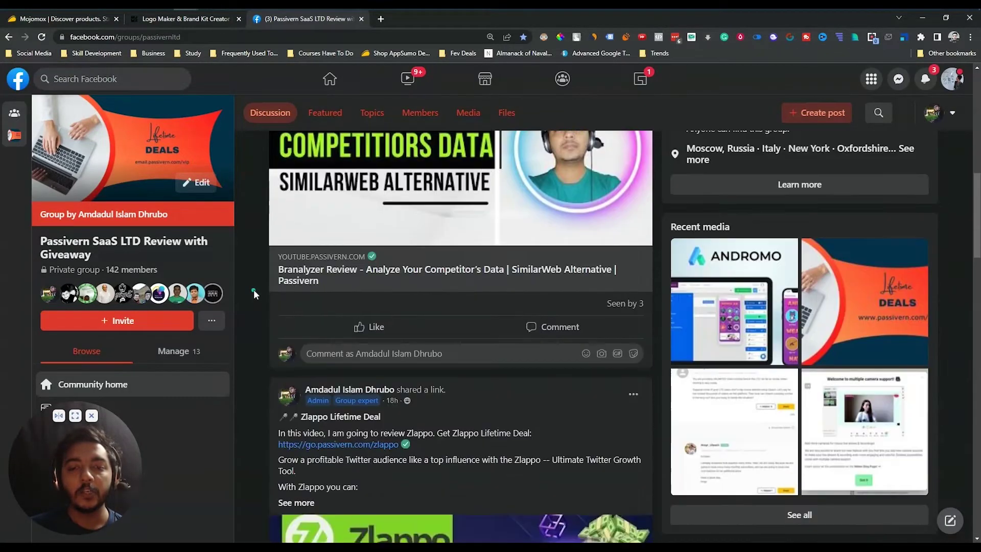
{"action": "scroll", "coordinate": [255, 293], "scroll_direction": "up", "scroll_amount": 12}
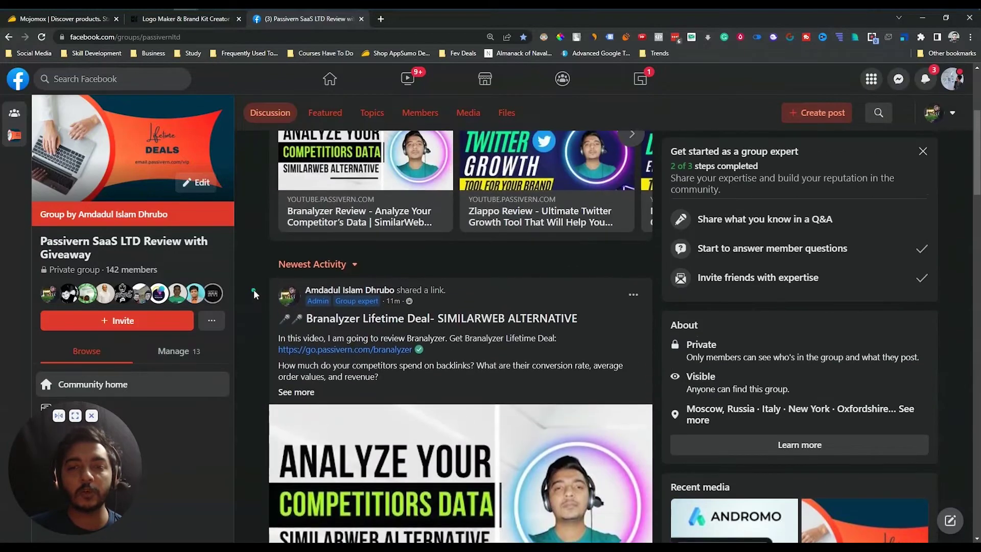
Step: Look through the group's featured lifetime deal review posts
{"action": "scroll", "coordinate": [255, 293], "scroll_direction": "up", "scroll_amount": 1}
{"action": "left_click", "coordinate": [632, 289]}
{"action": "left_click", "coordinate": [632, 289]}
{"action": "left_click", "coordinate": [633, 289]}
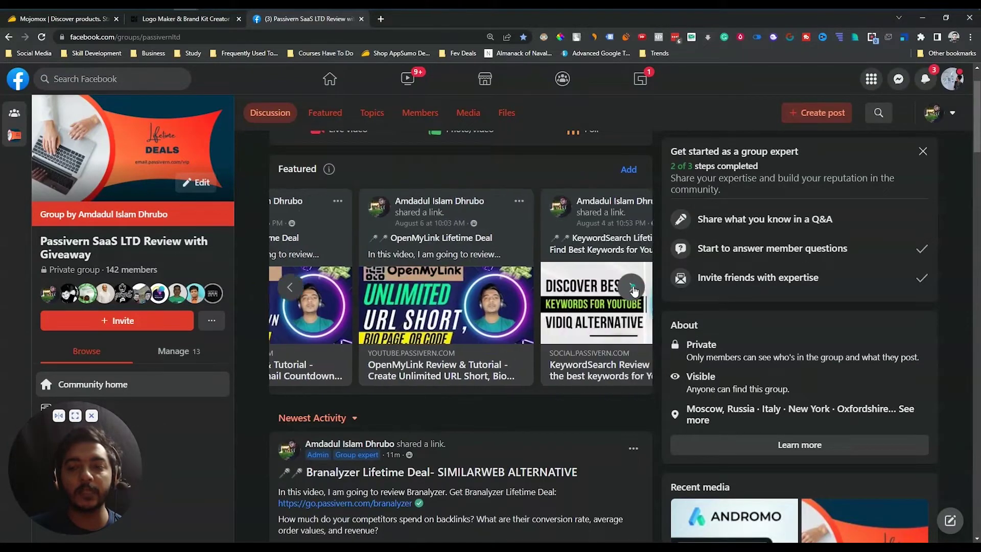
{"action": "left_click", "coordinate": [632, 289]}
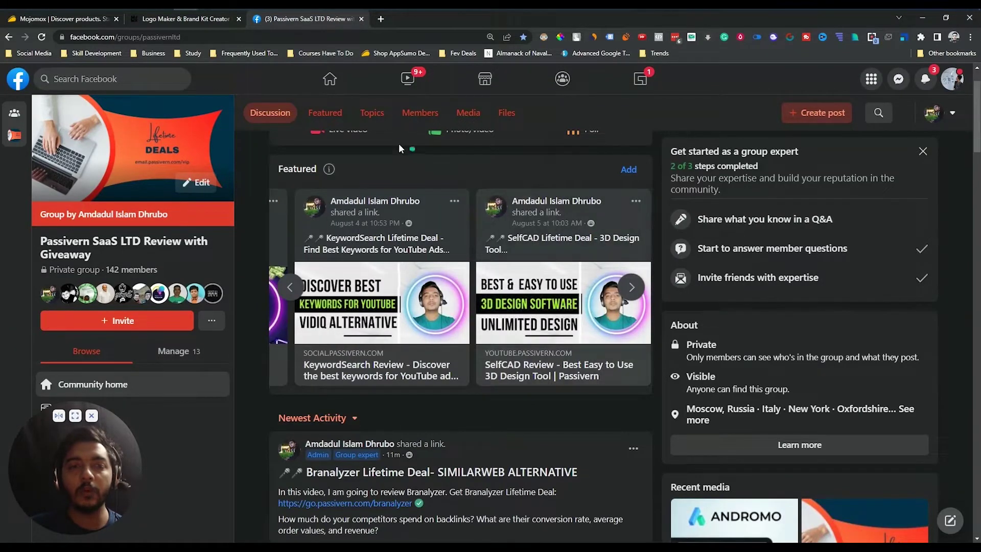
Step: Switch to the Mojomox website and look over the company name entry and the logo template gallery
{"action": "left_click", "coordinate": [199, 20]}
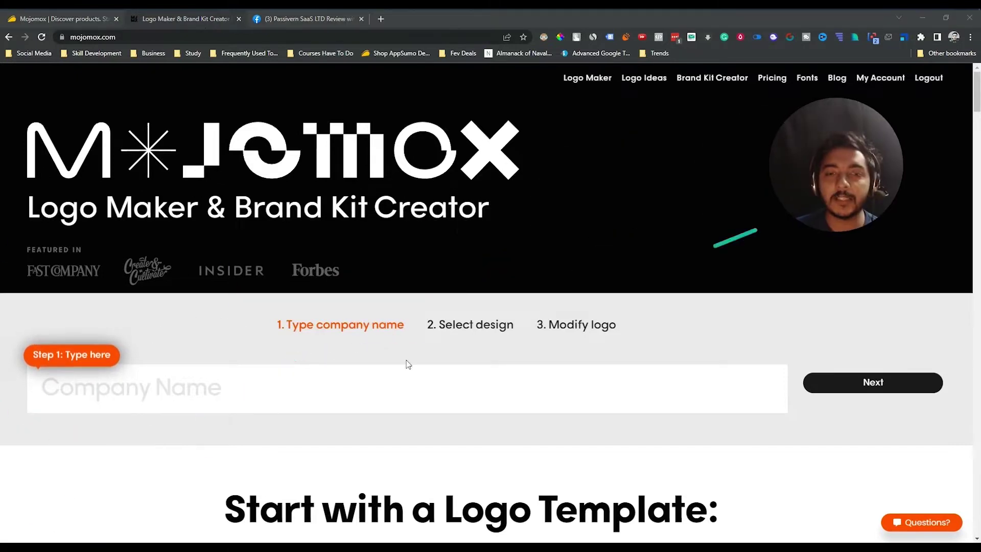
{"action": "left_click", "coordinate": [96, 395]}
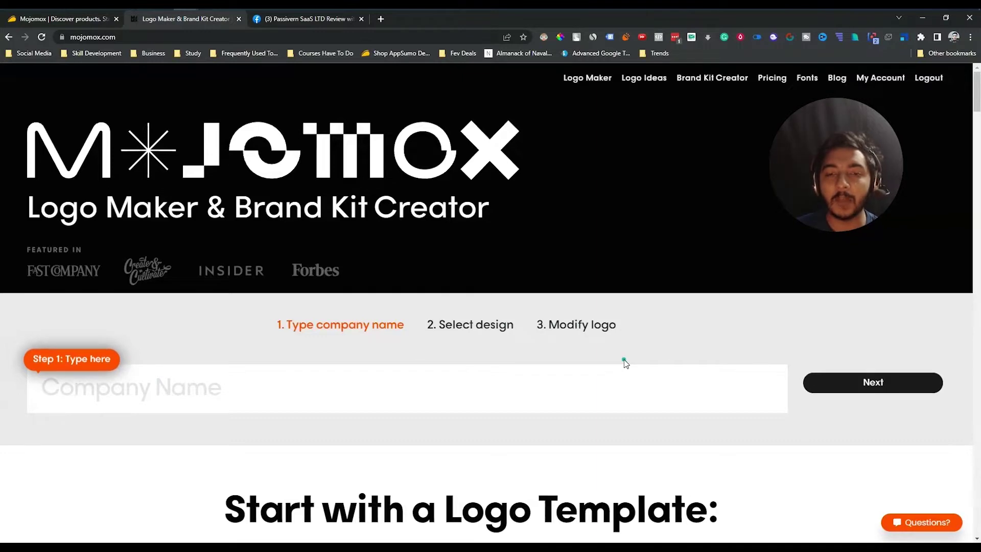
{"action": "scroll", "coordinate": [623, 360], "scroll_direction": "down", "scroll_amount": 4}
{"action": "scroll", "coordinate": [624, 360], "scroll_direction": "down", "scroll_amount": 2}
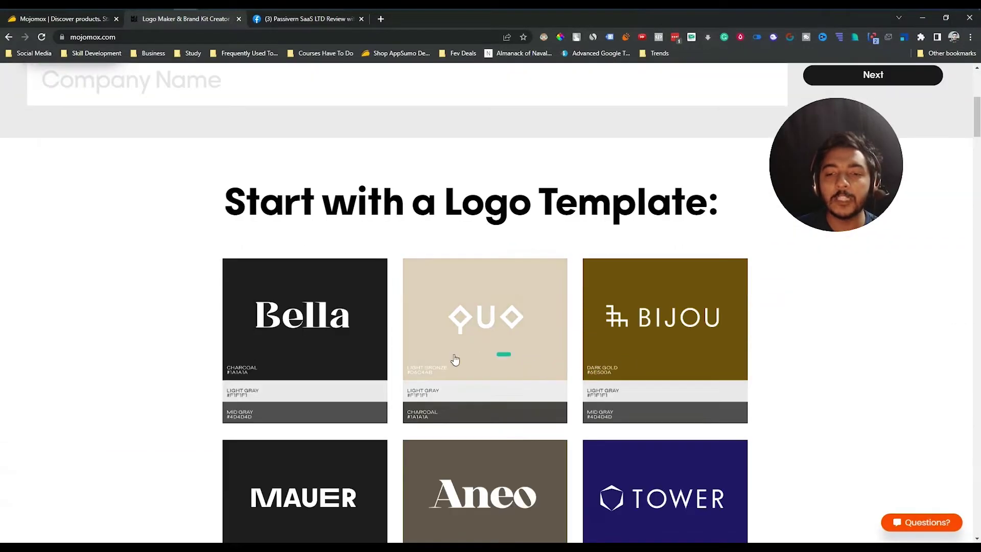
{"action": "scroll", "coordinate": [422, 333], "scroll_direction": "down", "scroll_amount": 4}
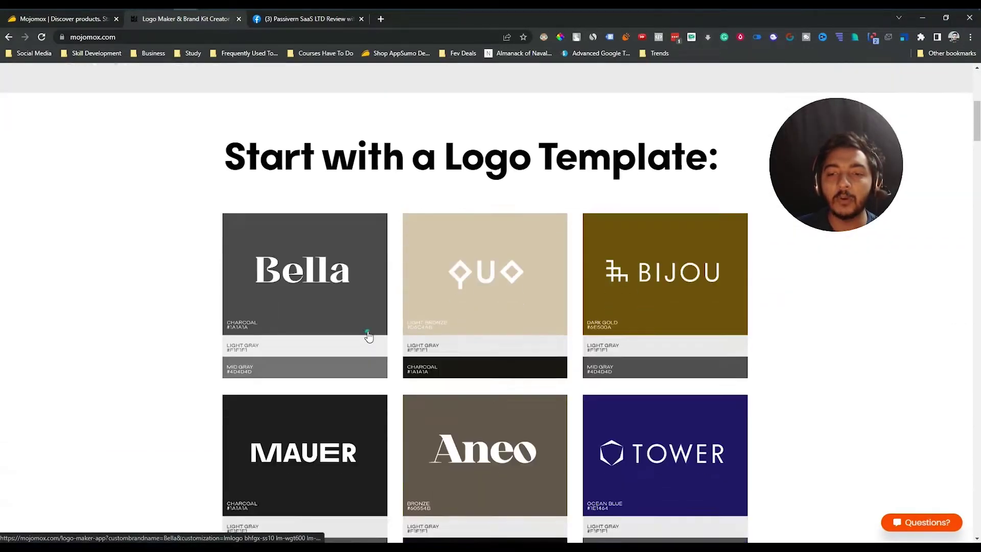
{"action": "scroll", "coordinate": [599, 385], "scroll_direction": "down", "scroll_amount": 2}
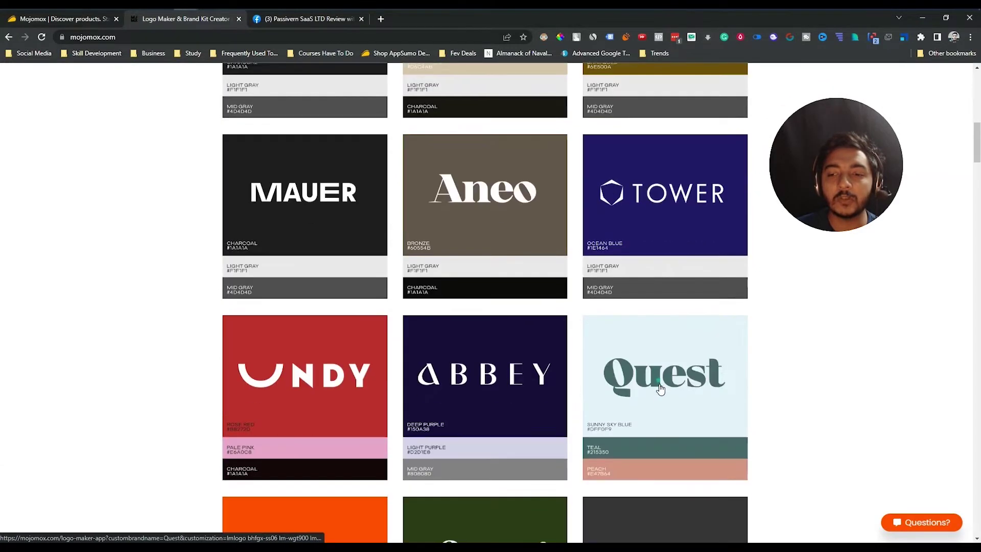
{"action": "scroll", "coordinate": [297, 391], "scroll_direction": "down", "scroll_amount": 2}
{"action": "scroll", "coordinate": [296, 388], "scroll_direction": "down", "scroll_amount": 1}
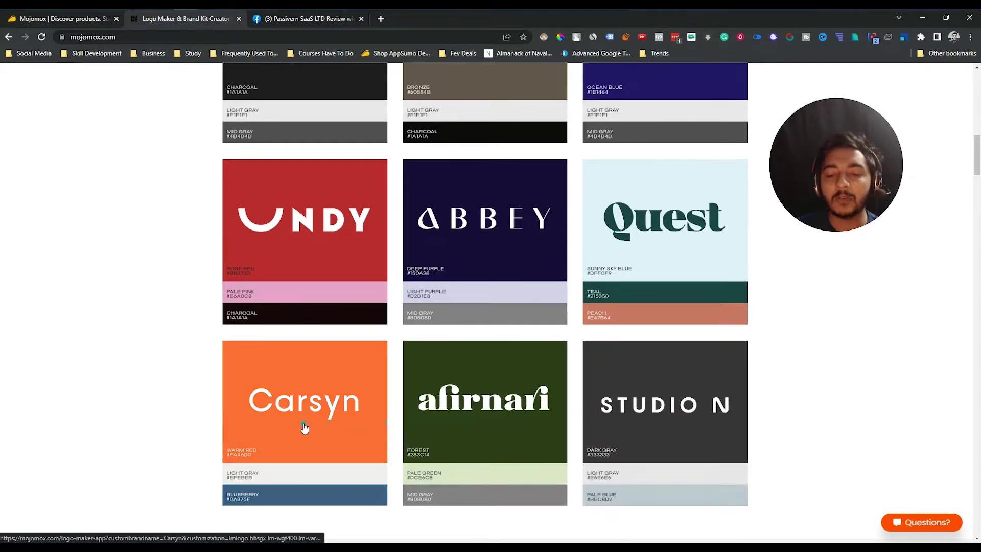
{"action": "scroll", "coordinate": [304, 428], "scroll_direction": "down", "scroll_amount": 5}
{"action": "scroll", "coordinate": [304, 428], "scroll_direction": "up", "scroll_amount": 6}
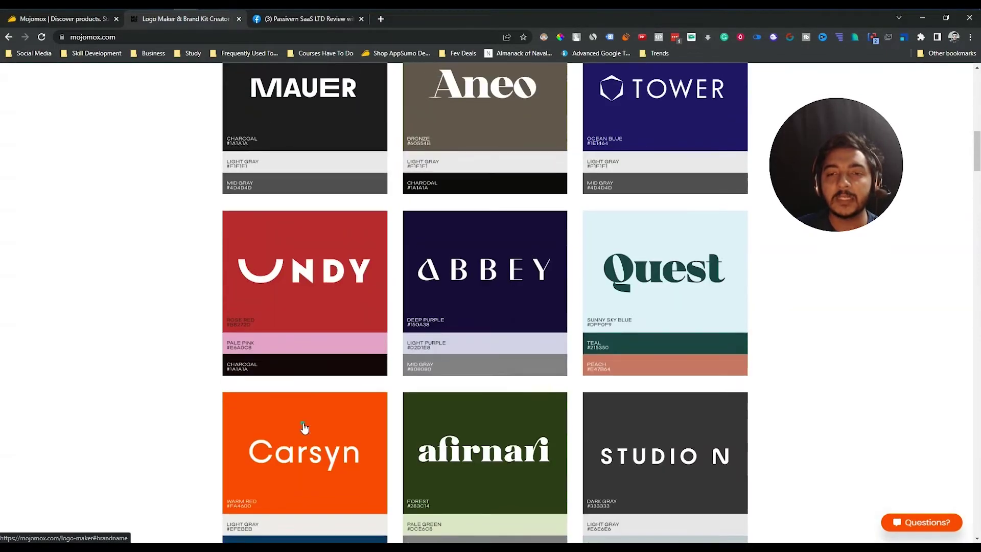
{"action": "scroll", "coordinate": [304, 428], "scroll_direction": "up", "scroll_amount": 10}
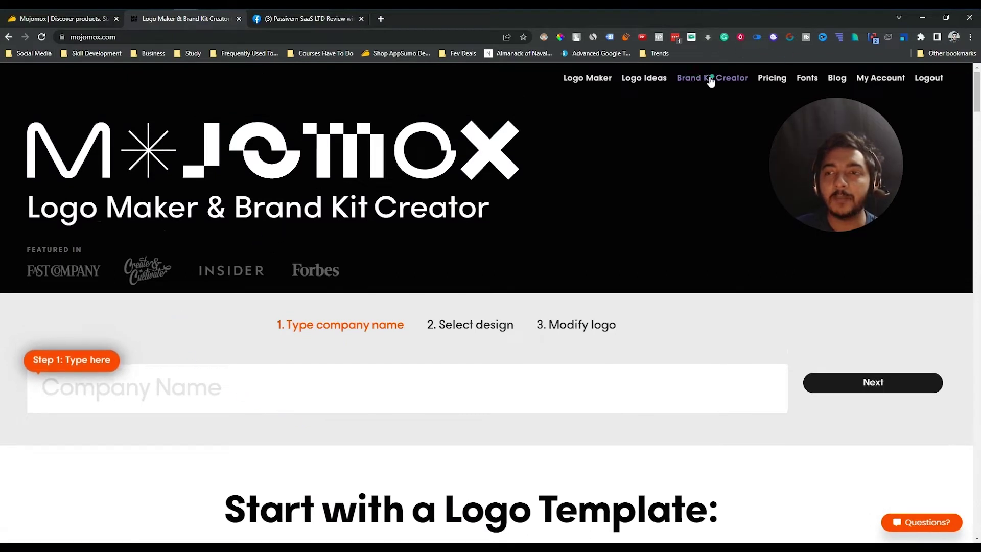
Step: Open the Mojomox account page in a new tab and add a new brand named Space Travelo
{"action": "middle_click", "coordinate": [878, 79]}
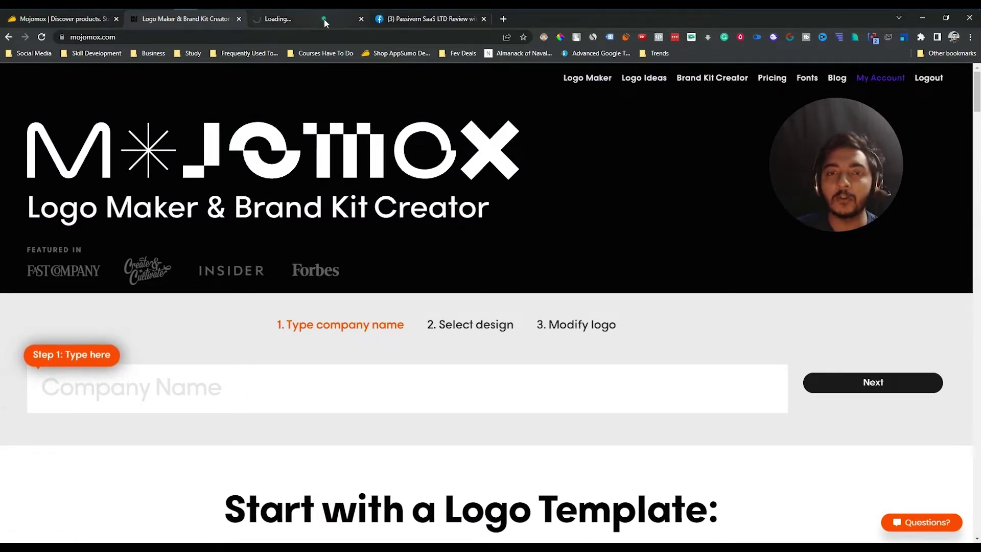
{"action": "left_click", "coordinate": [324, 20]}
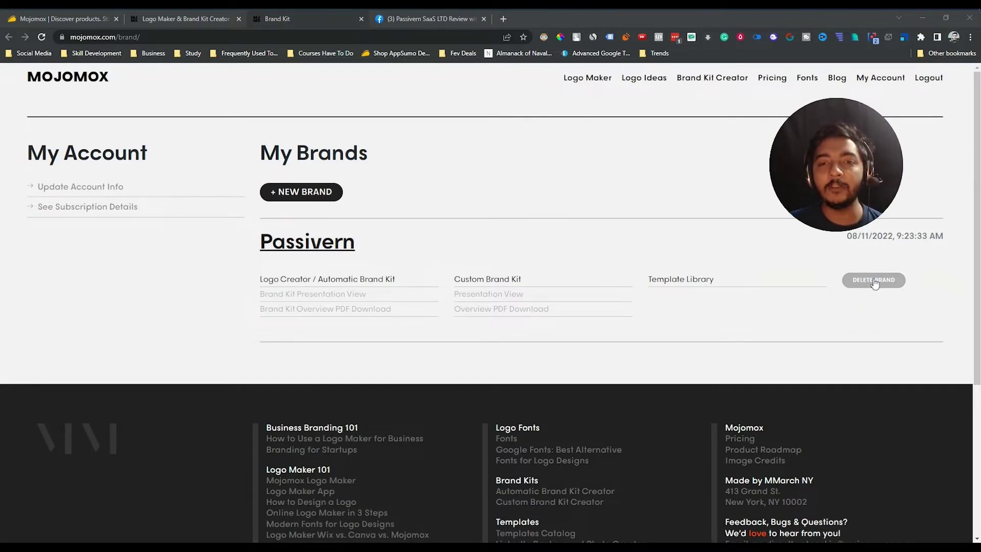
{"action": "left_click", "coordinate": [301, 194]}
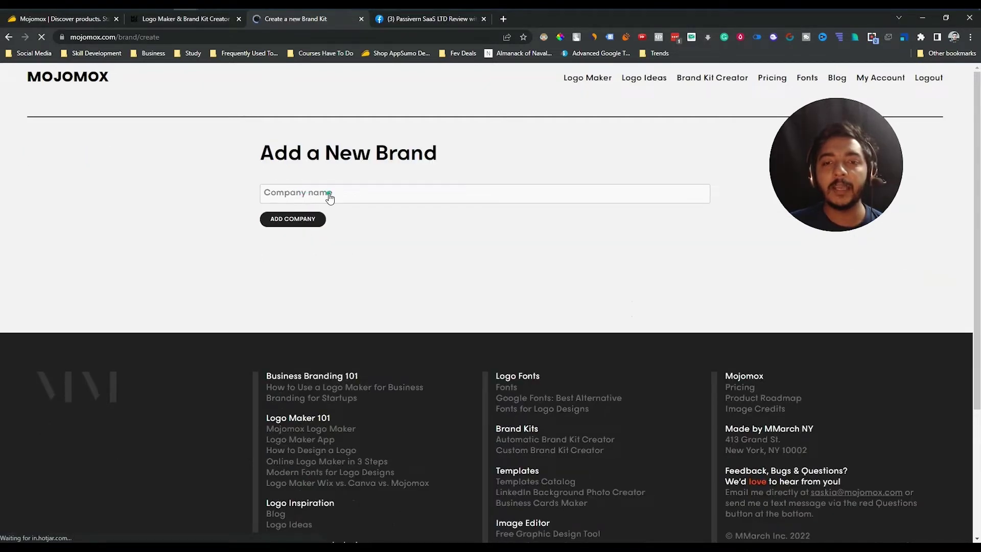
{"action": "left_click", "coordinate": [330, 197]}
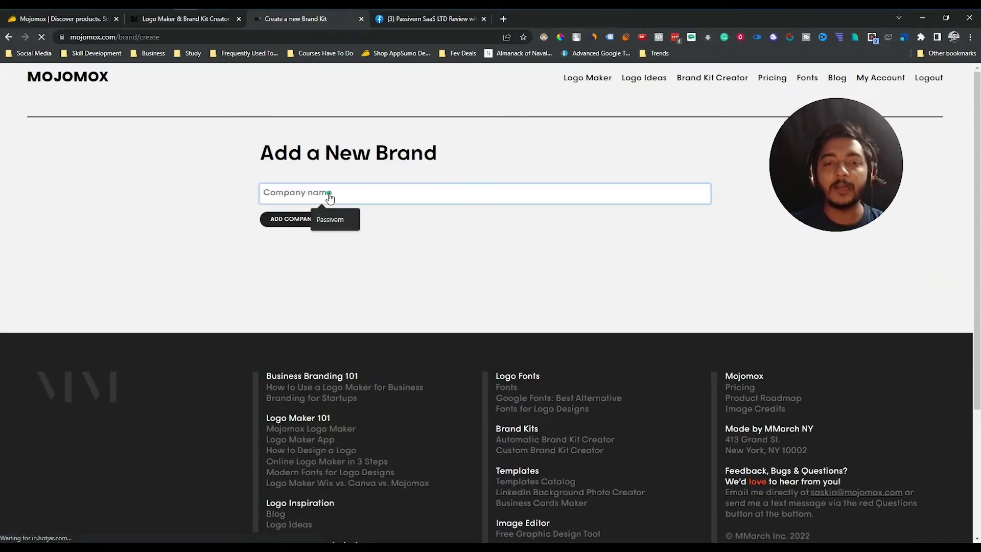
{"action": "type", "text": "Space Travelo"}
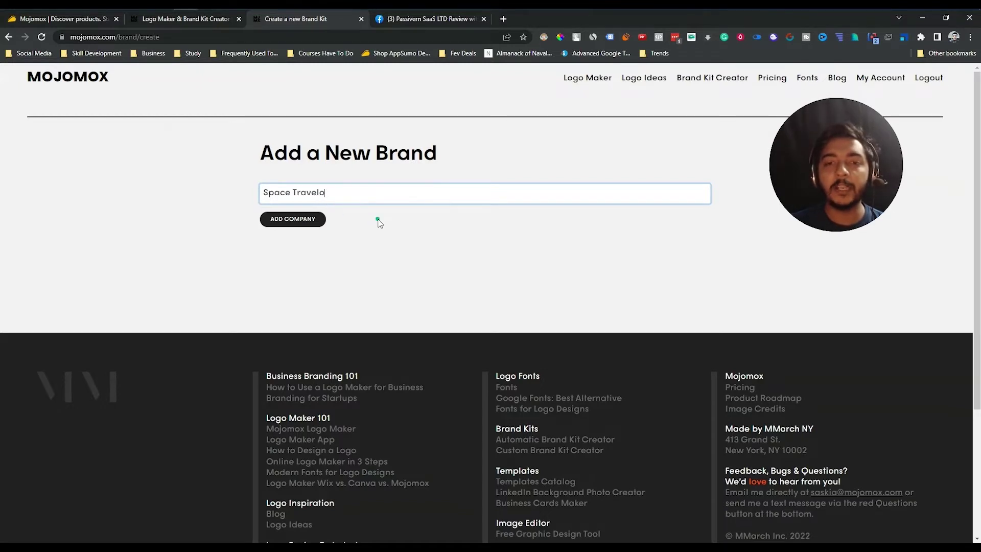
{"action": "left_click", "coordinate": [286, 219]}
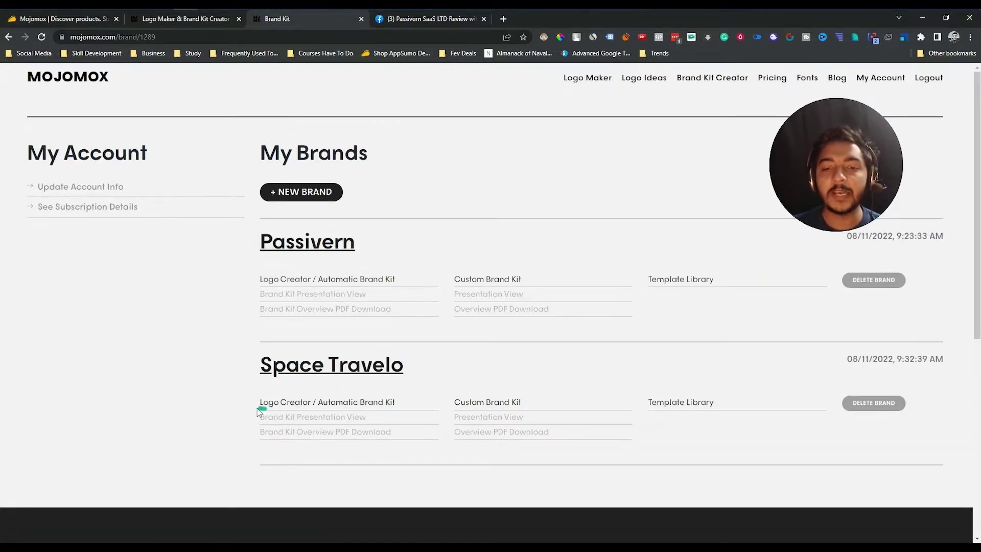
Step: Open the logo creator and automatic brand kit for the Space Travelo brand
{"action": "left_click", "coordinate": [293, 408]}
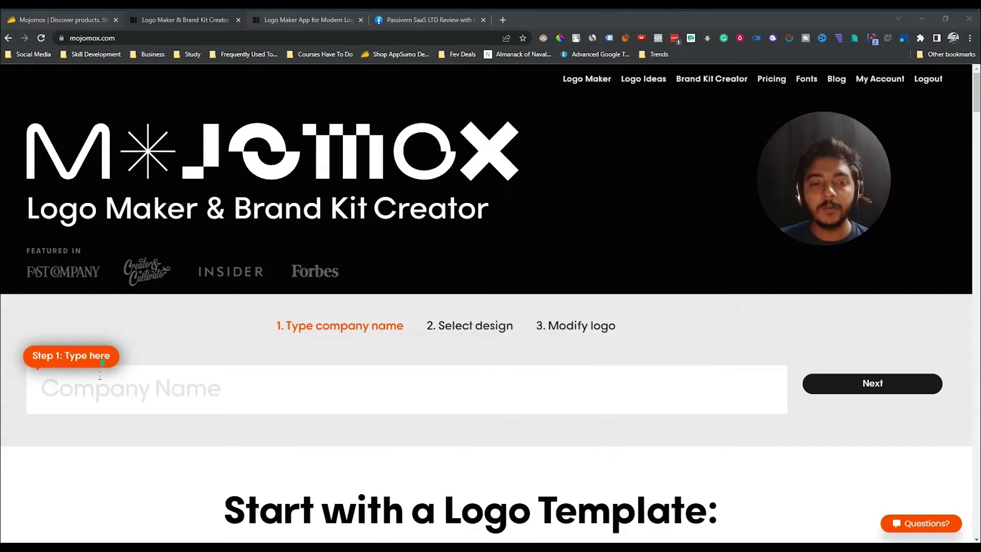
{"action": "left_click", "coordinate": [70, 391]}
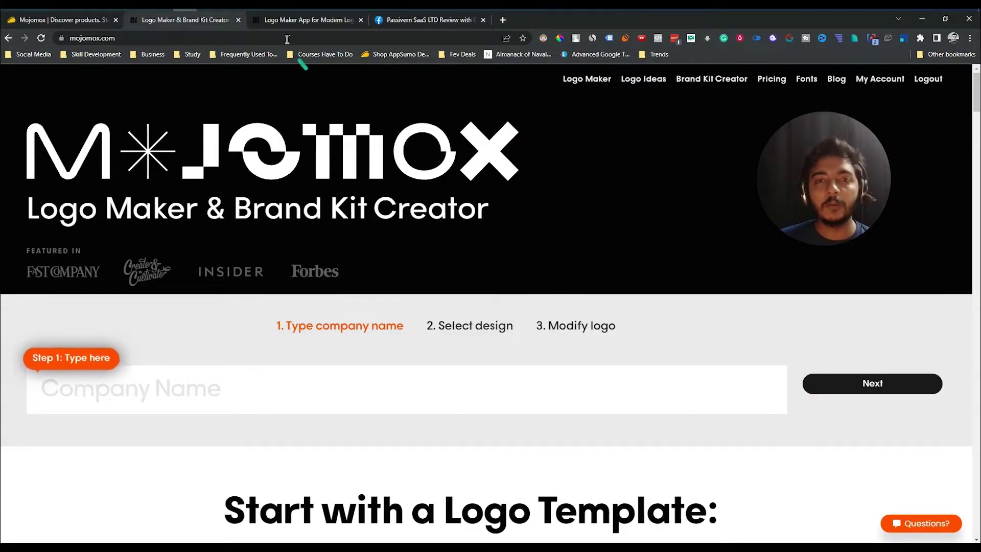
Step: Switch to the Space Travelo logo editor and look over the alternate shapes for the letters in Space
{"action": "left_click", "coordinate": [284, 23]}
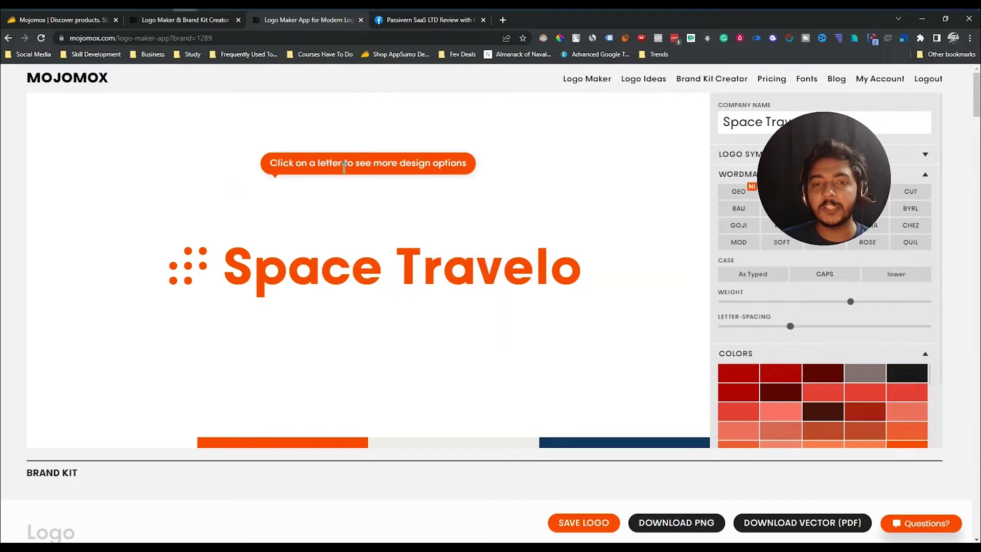
{"action": "left_click_drag", "start_coordinate": [272, 162], "coordinate": [458, 162]}
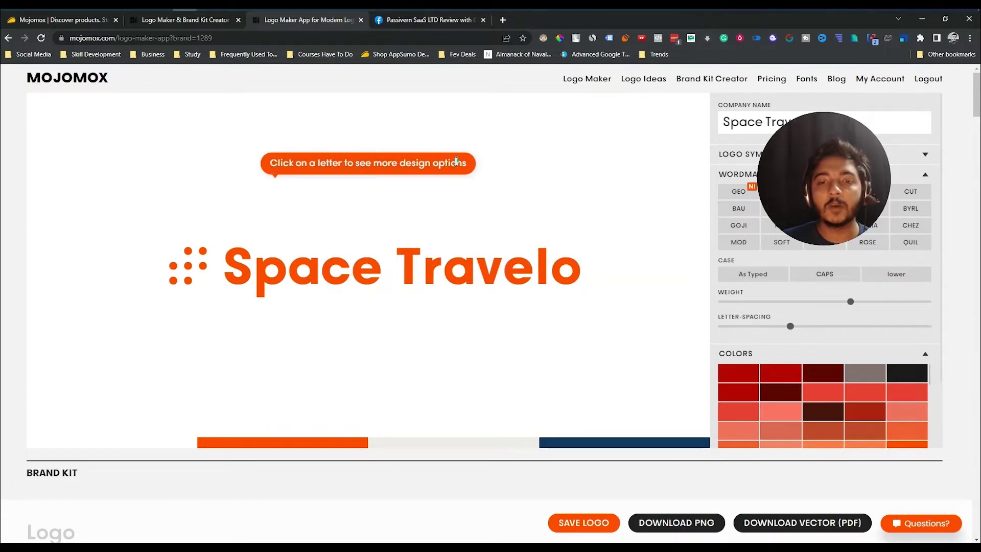
{"action": "left_click", "coordinate": [301, 267]}
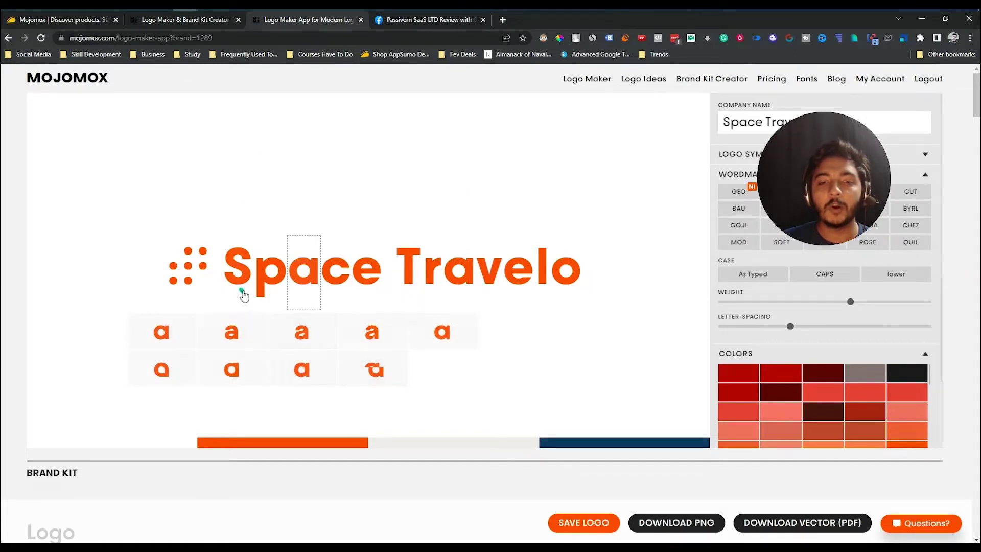
{"action": "left_click", "coordinate": [262, 278]}
{"action": "left_click", "coordinate": [354, 273]}
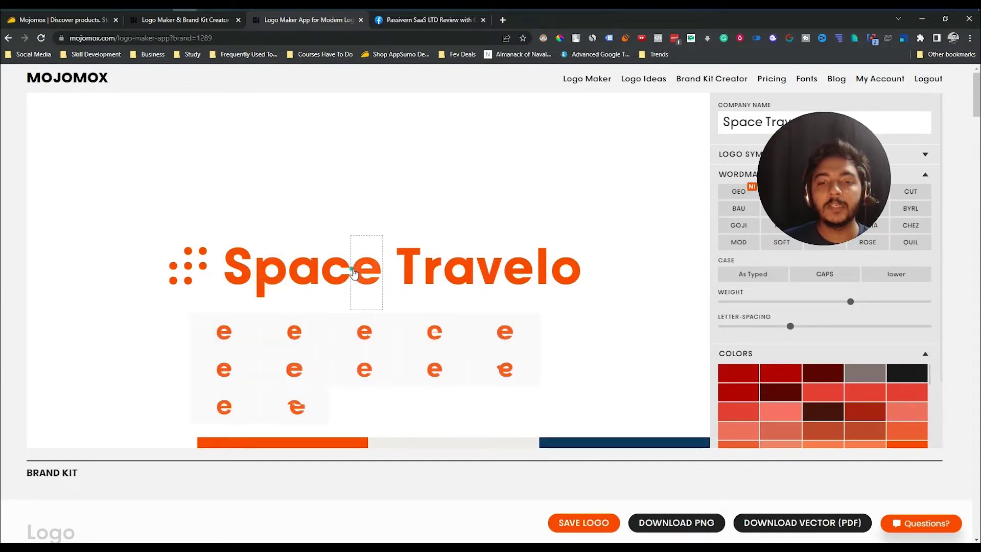
Step: Swap the "a" in Travelo and the "c" and "e" in Space for alternate letter designs
{"action": "left_click", "coordinate": [438, 270]}
{"action": "left_click", "coordinate": [452, 276]}
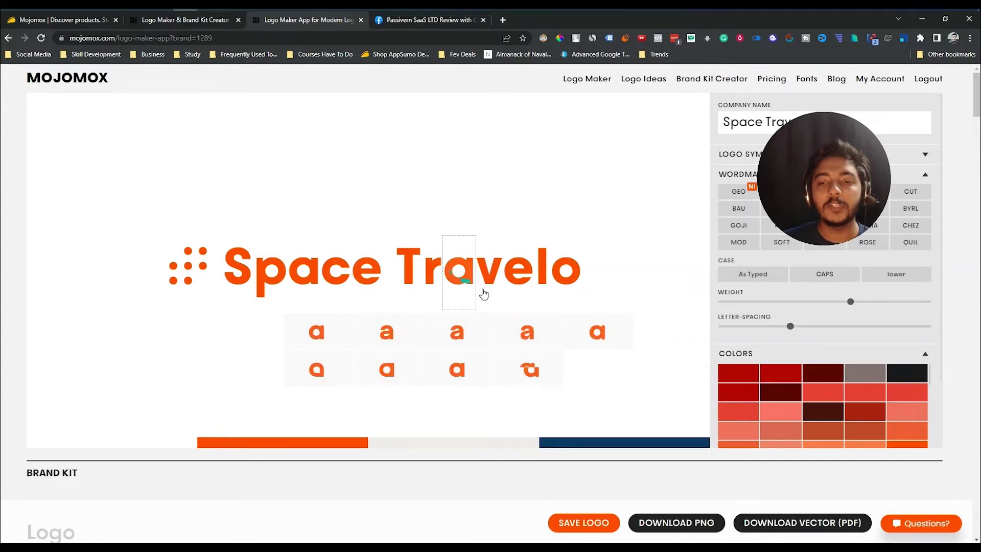
{"action": "left_click", "coordinate": [457, 347]}
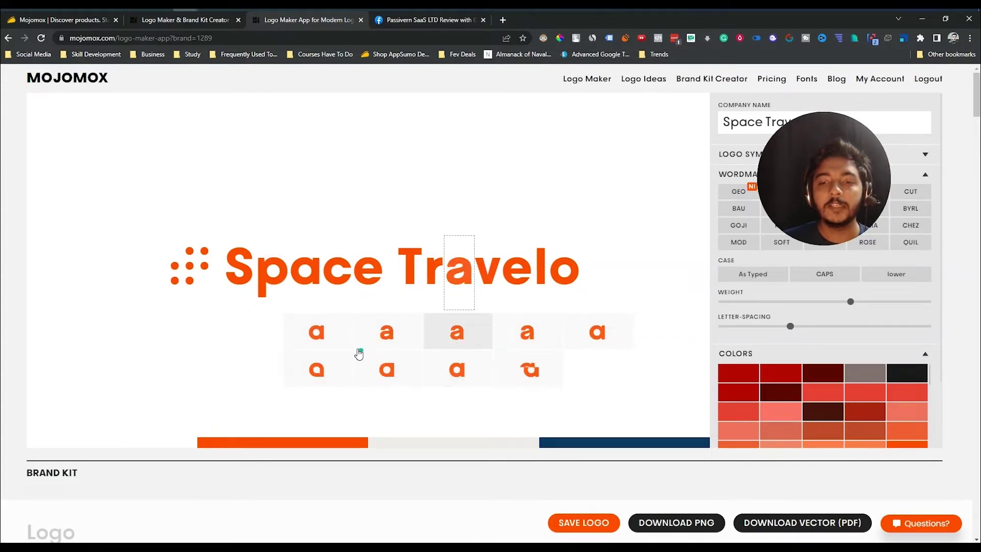
{"action": "left_click", "coordinate": [344, 277]}
{"action": "left_click", "coordinate": [345, 373]}
{"action": "left_click", "coordinate": [618, 340]}
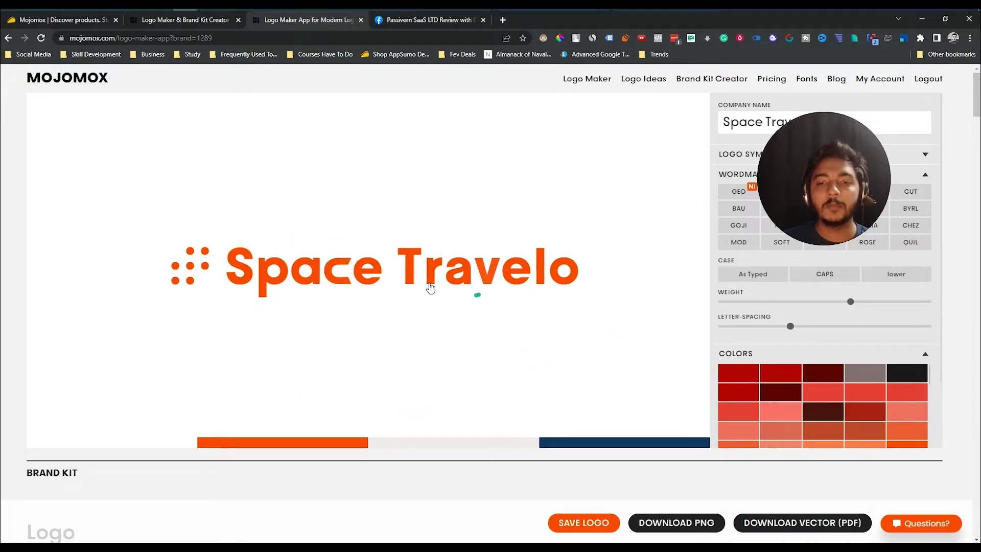
{"action": "left_click", "coordinate": [366, 274]}
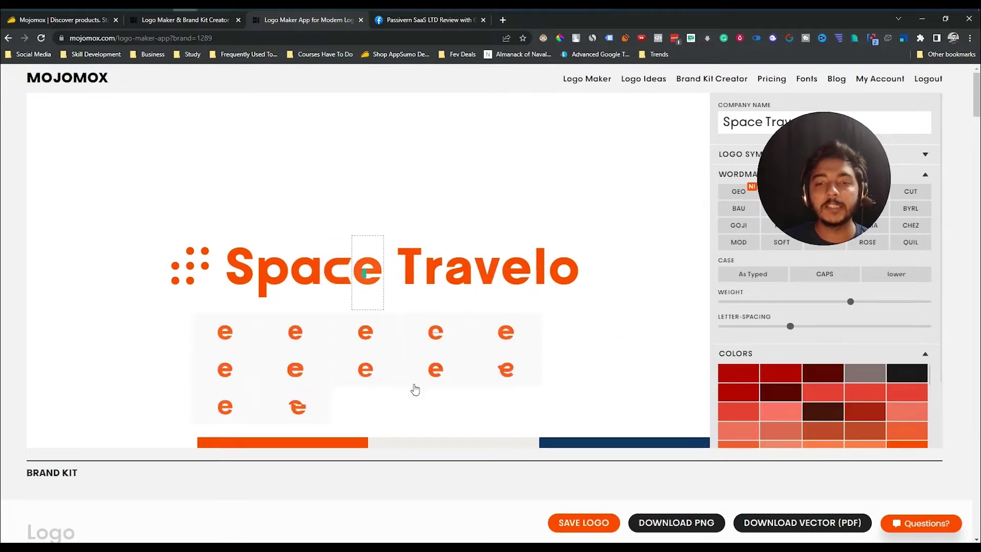
{"action": "left_click", "coordinate": [509, 370]}
{"action": "left_click", "coordinate": [636, 343]}
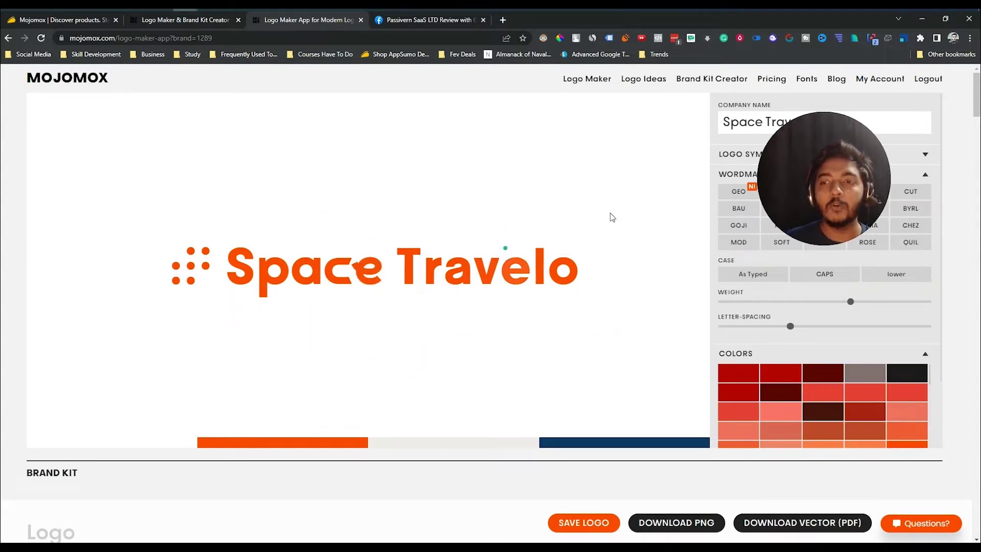
{"action": "left_click_drag", "start_coordinate": [802, 199], "coordinate": [70, 155]}
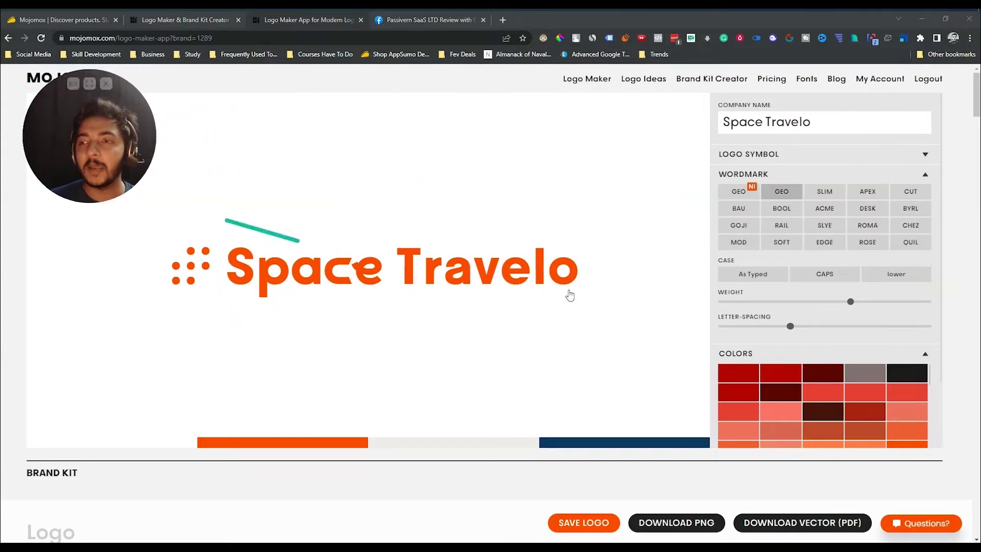
{"action": "triple_click", "coordinate": [807, 122]}
{"action": "triple_click", "coordinate": [774, 121]}
{"action": "left_click", "coordinate": [774, 122]}
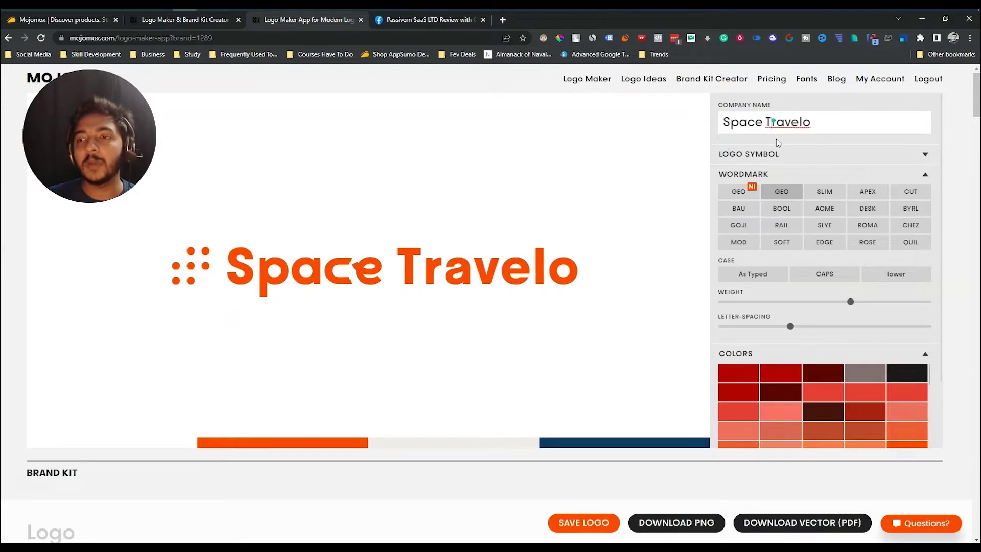
Step: Try several dotted letter symbols from the Letters 01 set as the logo symbol
{"action": "left_click", "coordinate": [794, 158]}
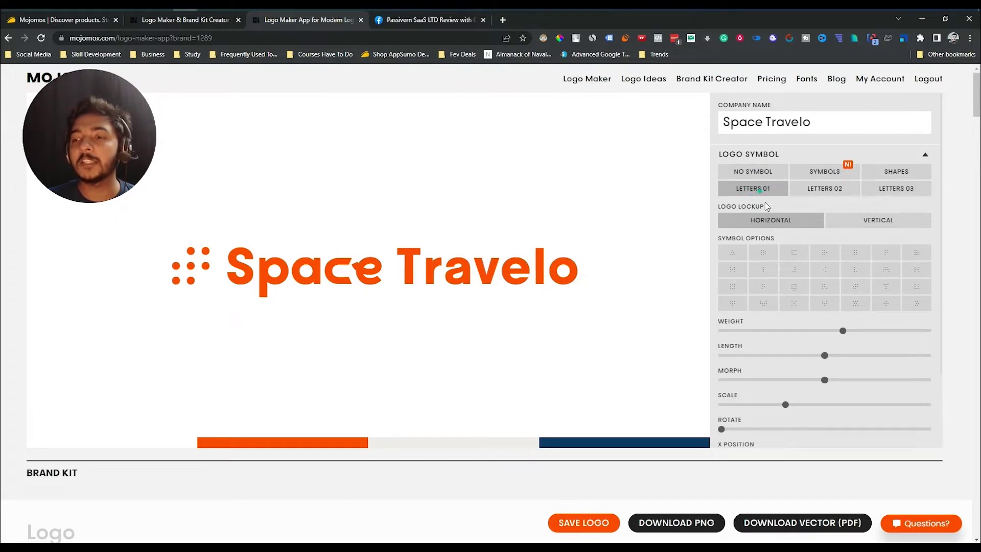
{"action": "left_click", "coordinate": [730, 258]}
{"action": "left_click", "coordinate": [759, 255]}
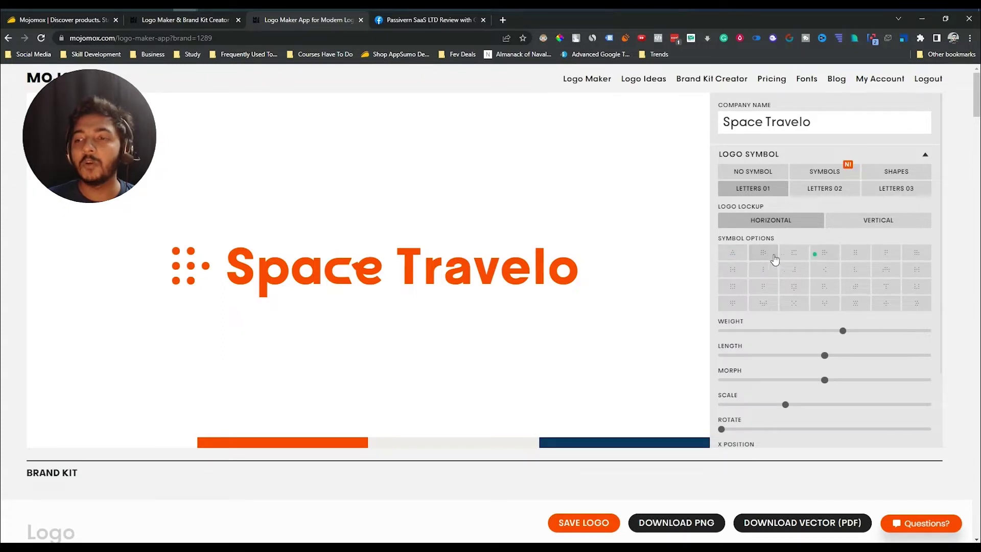
{"action": "left_click", "coordinate": [840, 254]}
{"action": "left_click", "coordinate": [912, 260]}
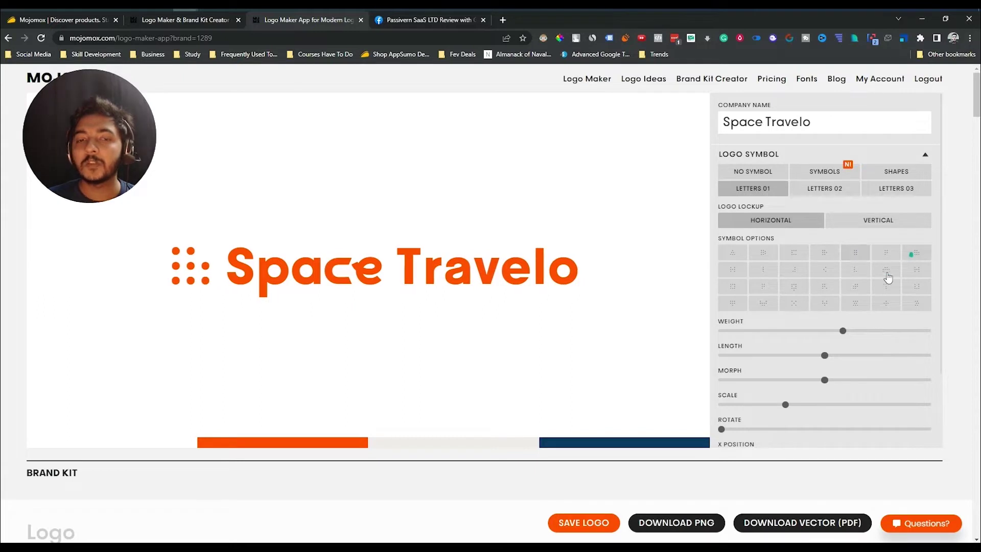
{"action": "left_click", "coordinate": [798, 286]}
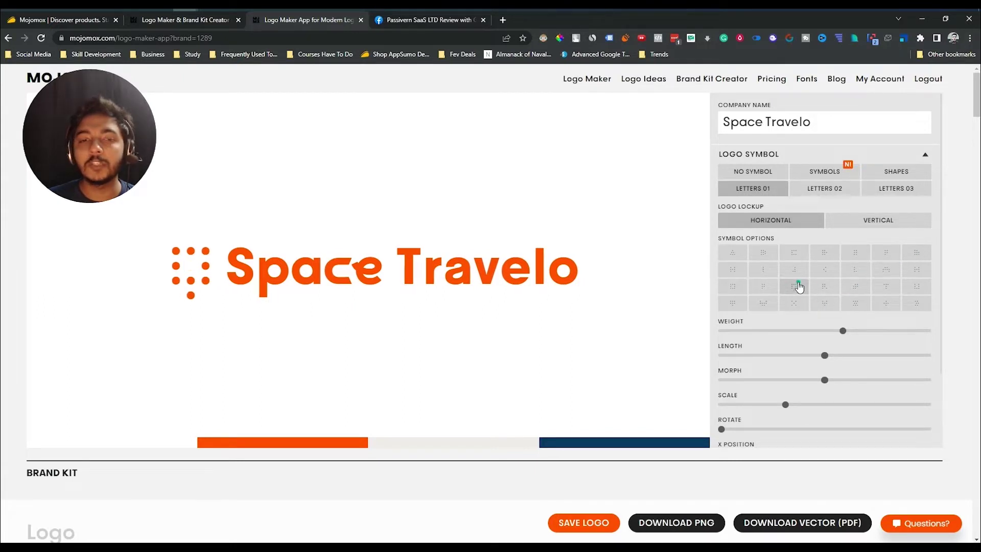
Step: Try the vertical logo lockup with a dotted C symbol, and set the lockup back to horizontal
{"action": "left_click", "coordinate": [857, 220]}
{"action": "left_click", "coordinate": [758, 223]}
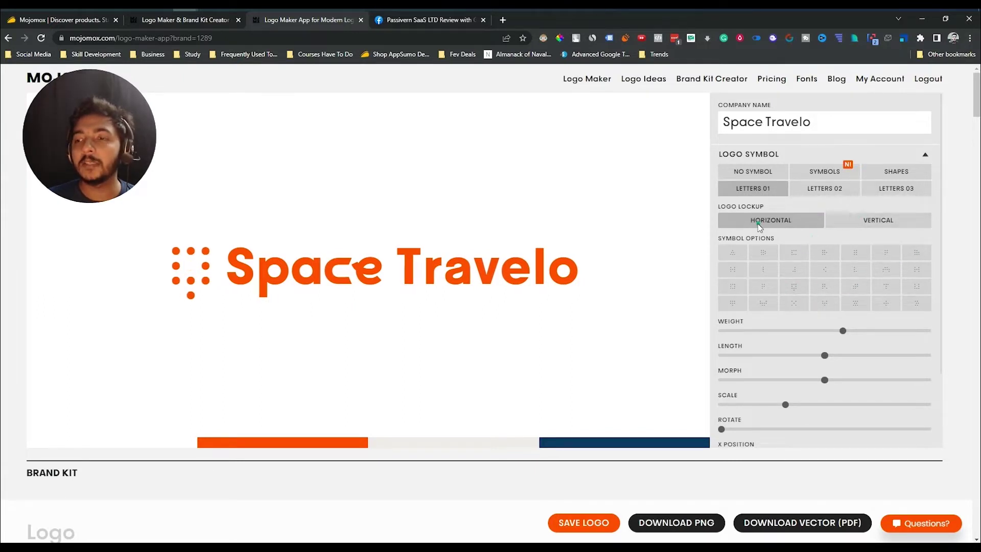
{"action": "left_click", "coordinate": [880, 219]}
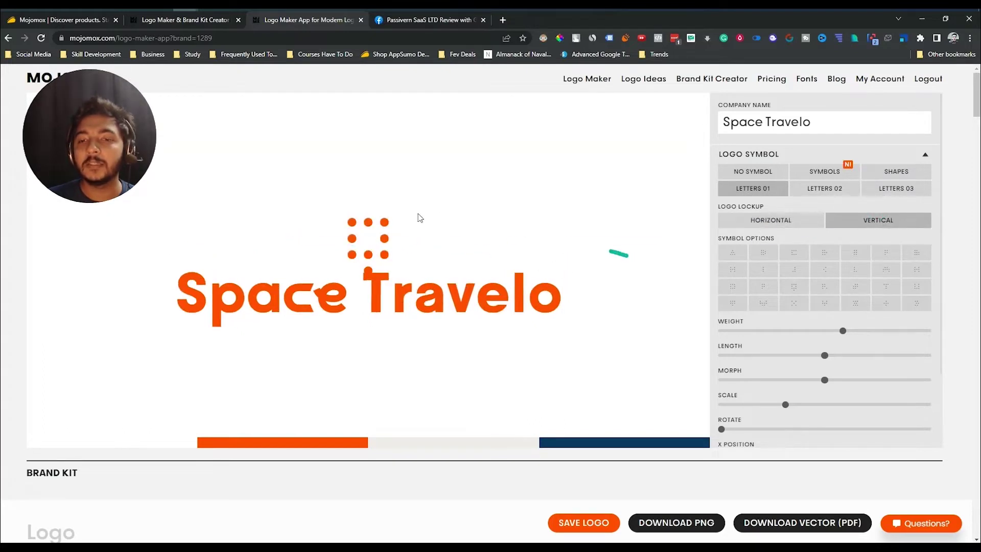
{"action": "left_click", "coordinate": [797, 256]}
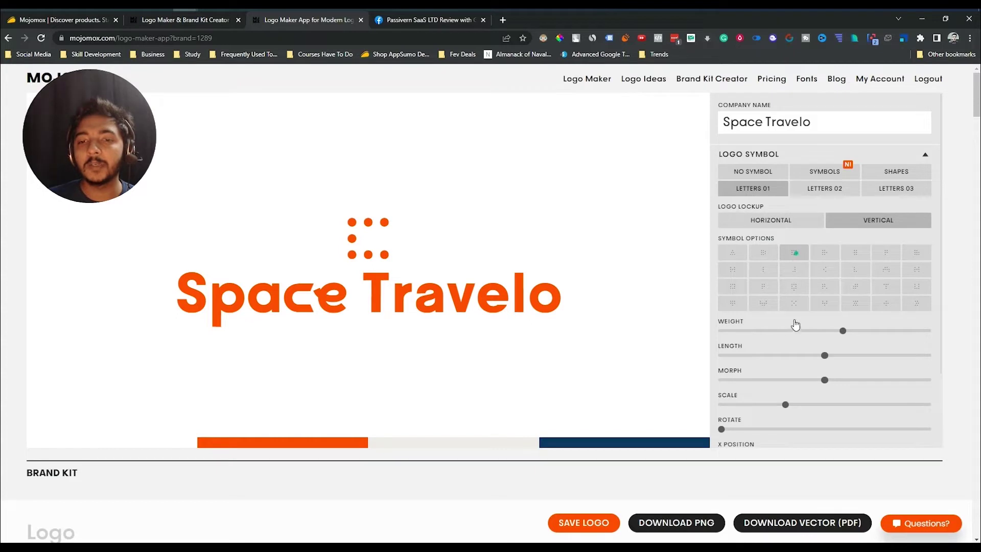
{"action": "left_click", "coordinate": [770, 218]}
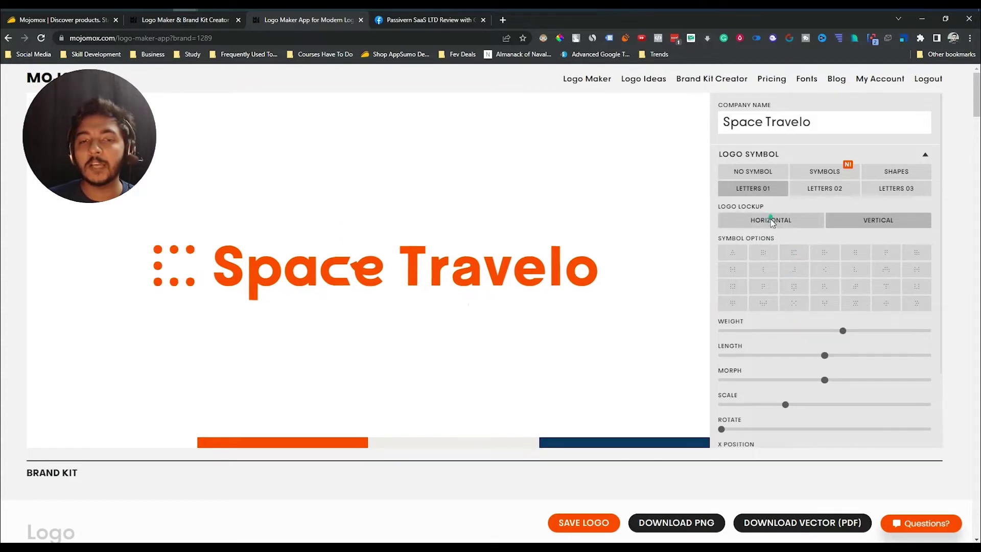
Step: Switch the logo symbol to the Symbols set and try the circled A and the rounded A designs
{"action": "left_click", "coordinate": [818, 176]}
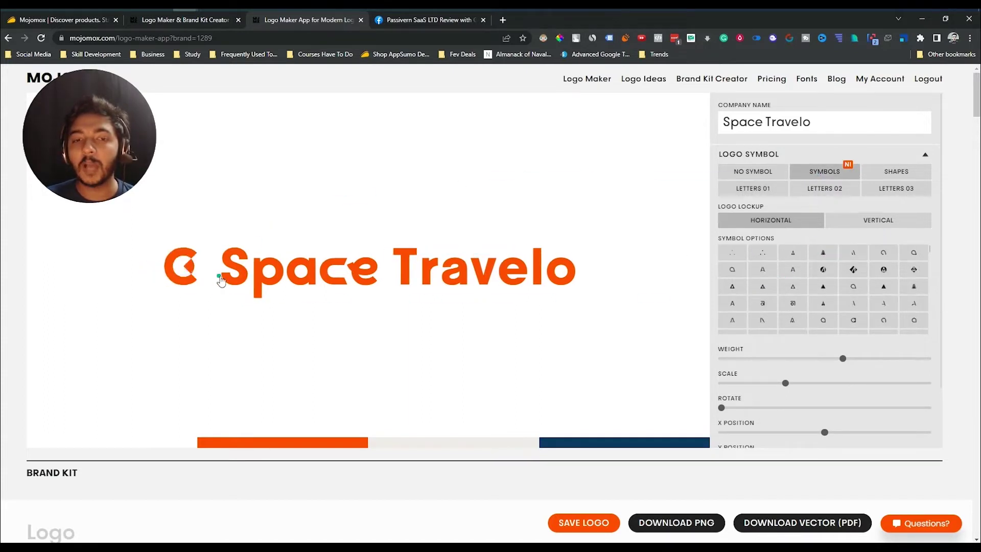
{"action": "left_click_drag", "start_coordinate": [187, 274], "coordinate": [203, 276]}
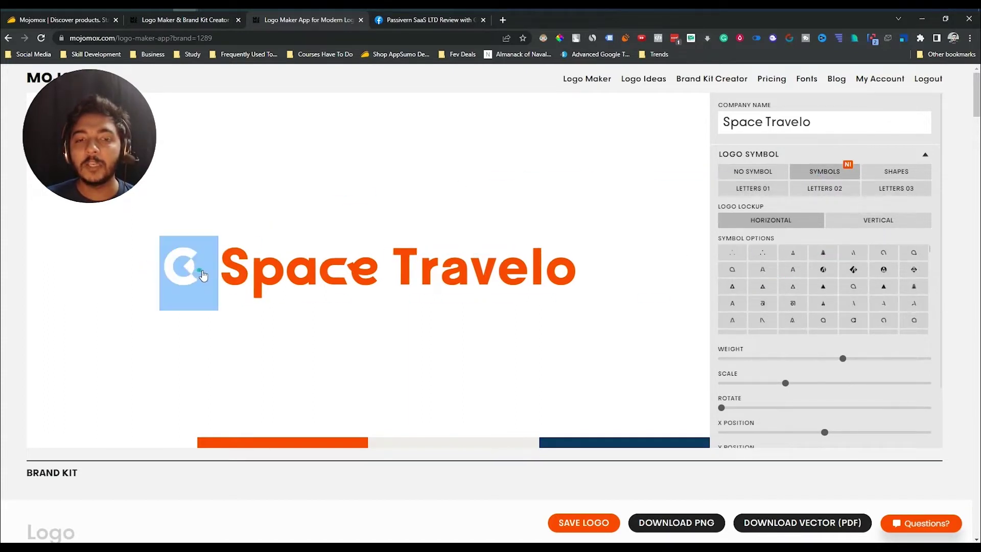
{"action": "left_click", "coordinate": [185, 268]}
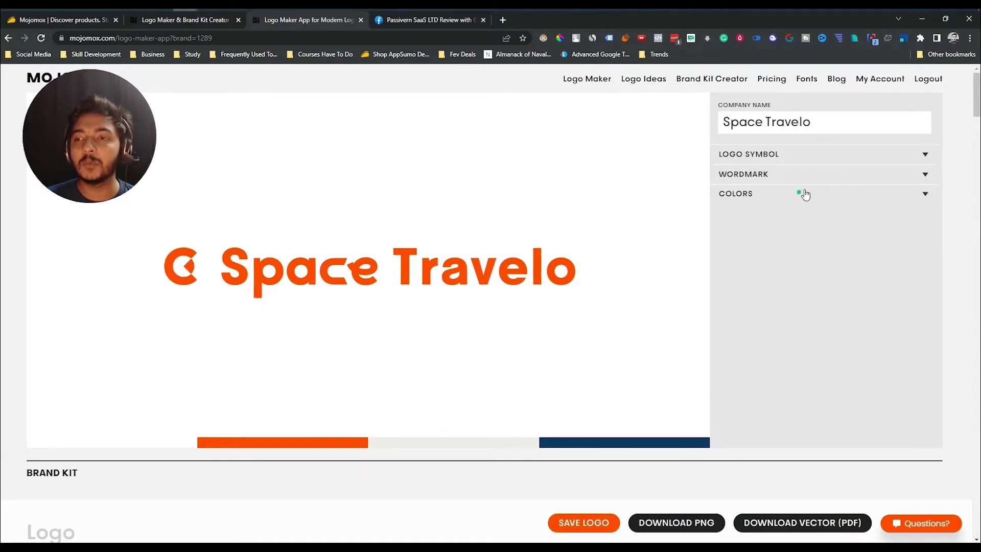
{"action": "left_click", "coordinate": [257, 245]}
{"action": "left_click", "coordinate": [192, 263]}
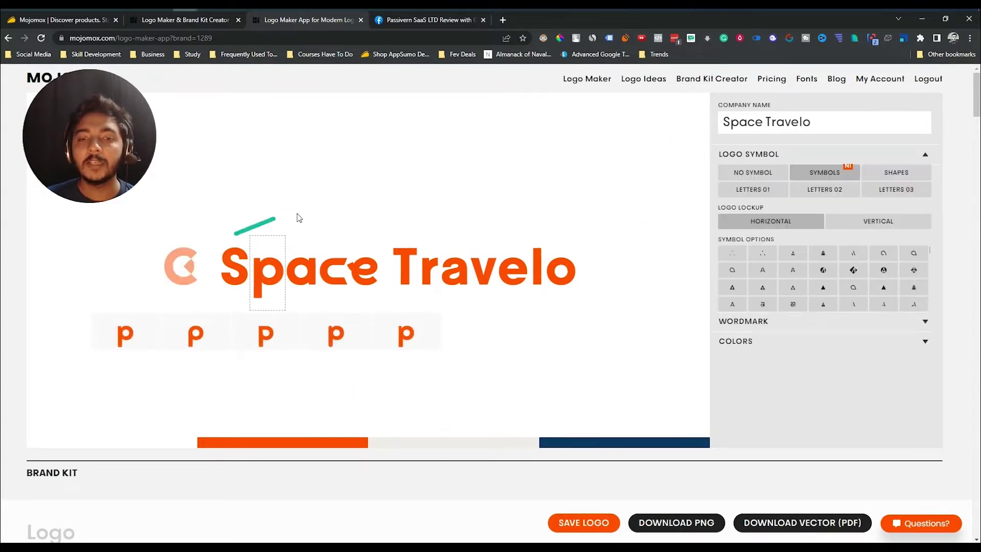
{"action": "left_click", "coordinate": [829, 271]}
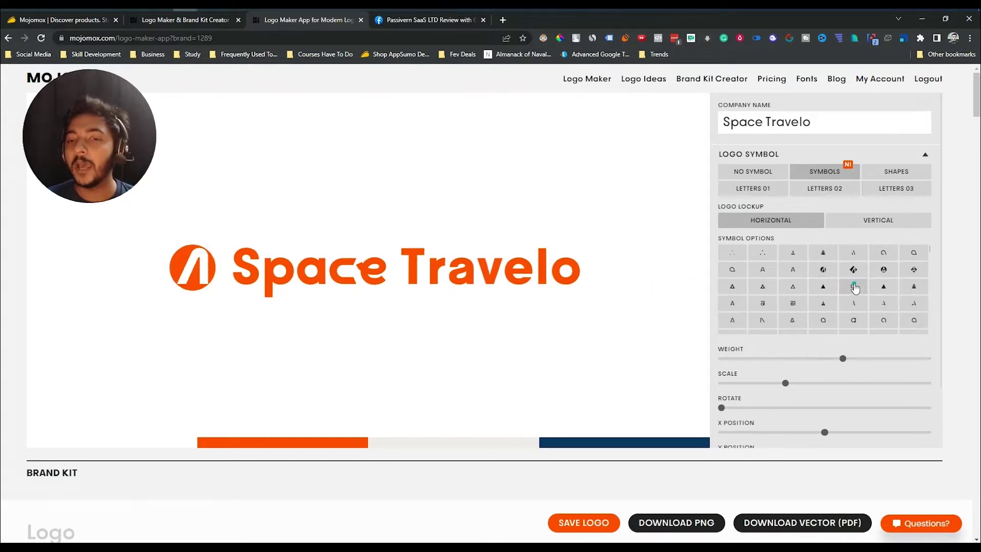
{"action": "left_click", "coordinate": [851, 285]}
Step: Set the logo symbol to the diamond with an M cut-out and look through the remaining symbols
{"action": "scroll", "coordinate": [830, 321], "scroll_direction": "down", "scroll_amount": 5}
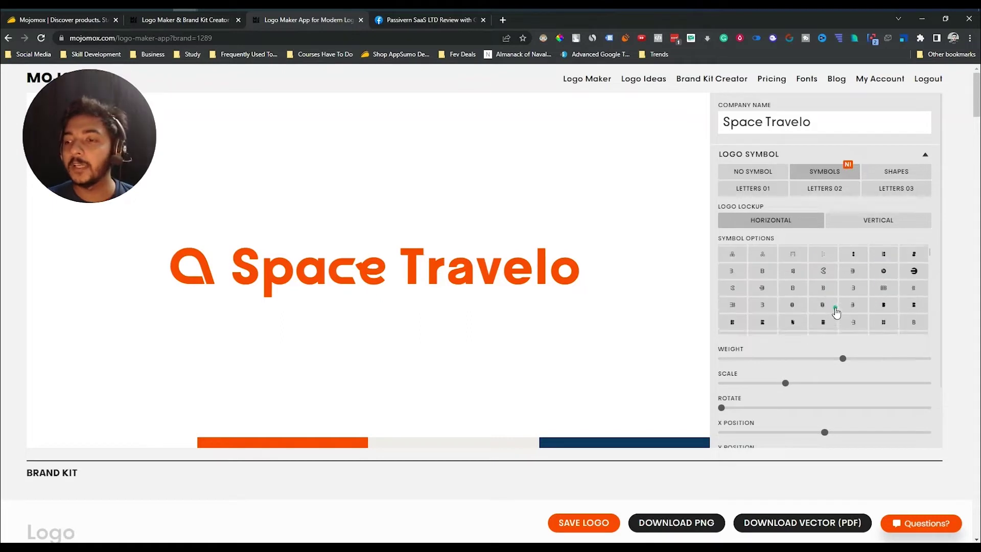
{"action": "scroll", "coordinate": [851, 305], "scroll_direction": "down", "scroll_amount": 10}
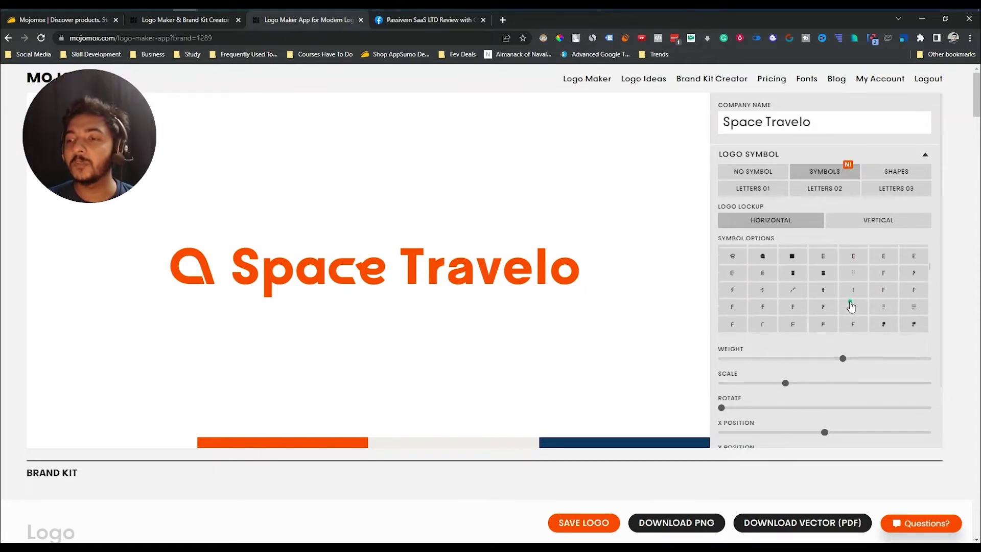
{"action": "scroll", "coordinate": [838, 304], "scroll_direction": "down", "scroll_amount": 8}
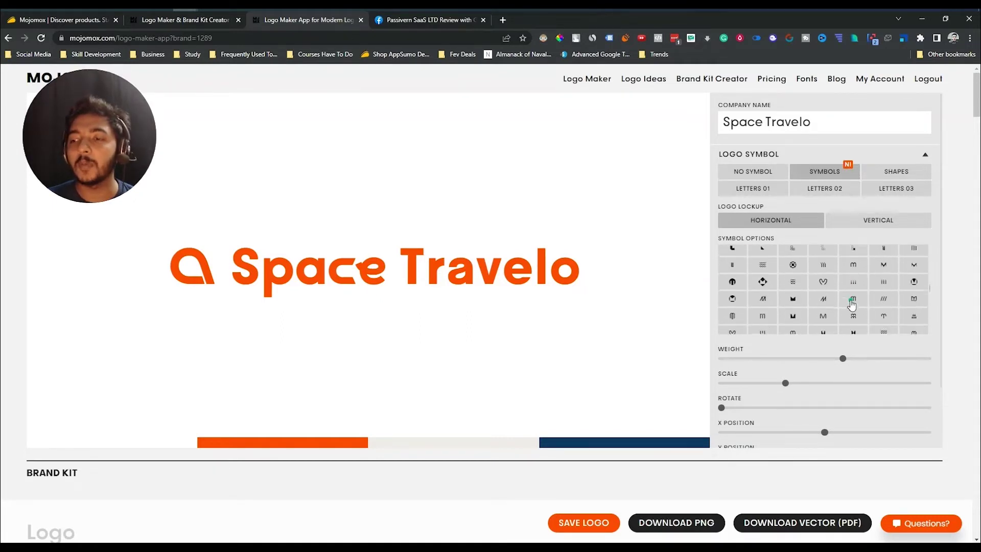
{"action": "left_click", "coordinate": [766, 282]}
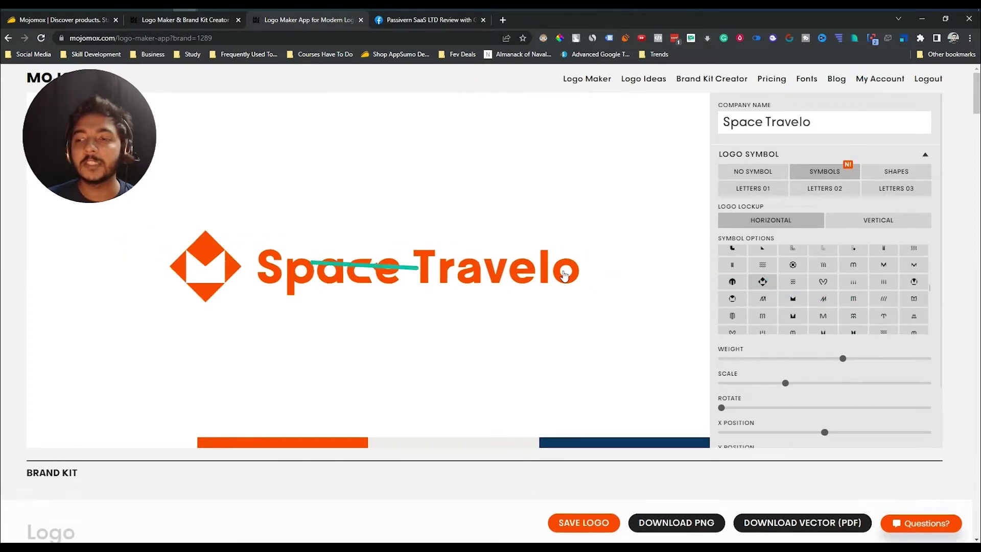
{"action": "scroll", "coordinate": [815, 292], "scroll_direction": "down", "scroll_amount": 10}
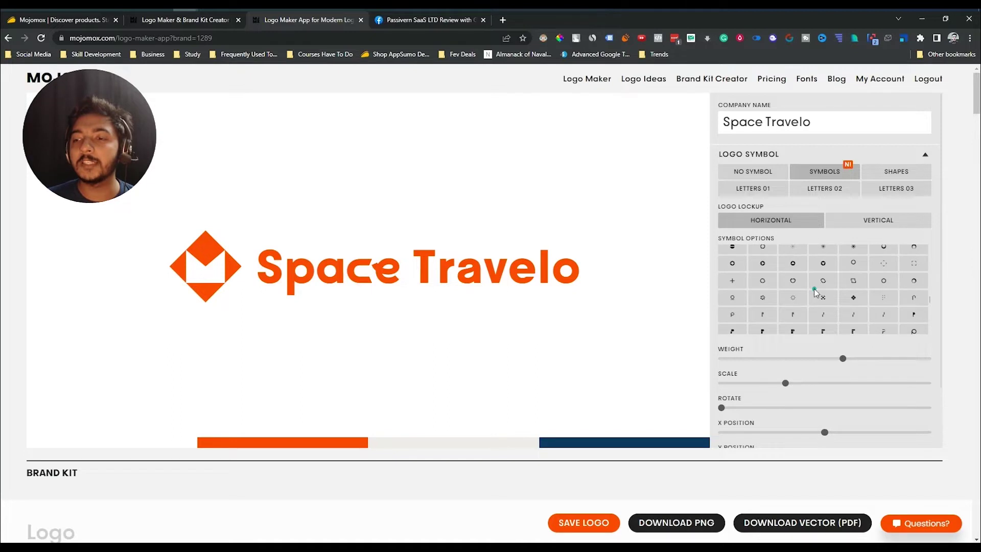
{"action": "scroll", "coordinate": [881, 291], "scroll_direction": "down", "scroll_amount": 8}
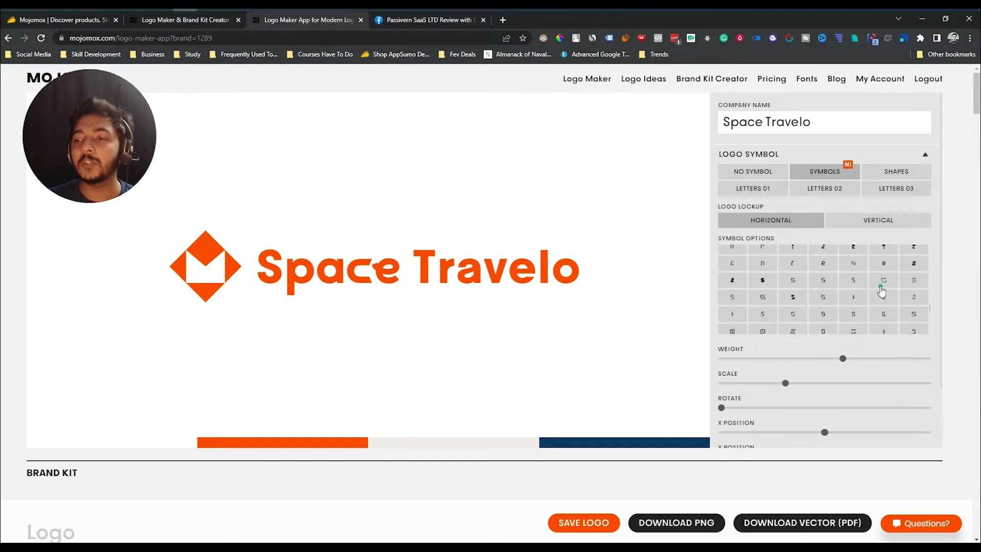
{"action": "scroll", "coordinate": [881, 290], "scroll_direction": "down", "scroll_amount": 5}
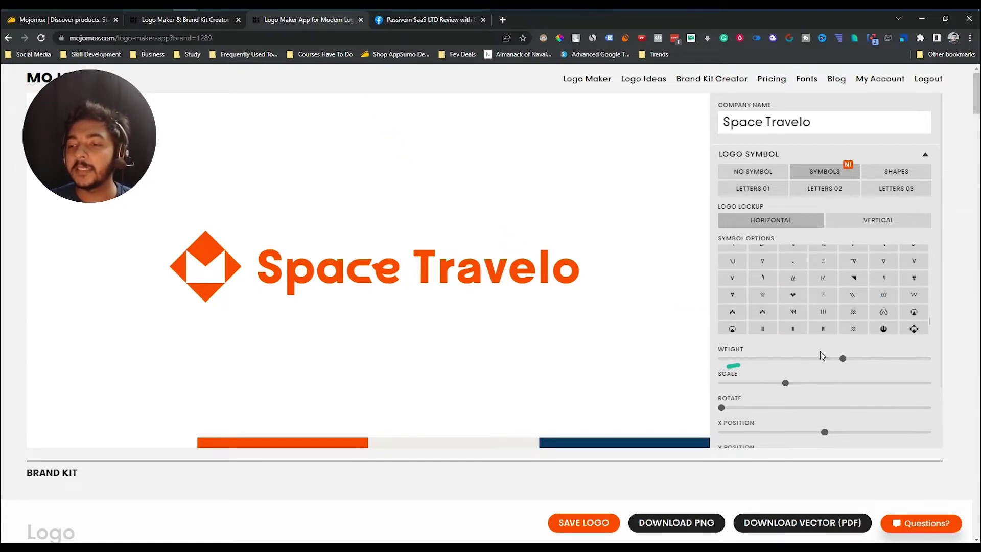
Step: Increase the diamond symbol's weight, enlarge it slightly beside the wordmark and rotate it to a tilted angle
{"action": "left_click_drag", "start_coordinate": [842, 360], "coordinate": [897, 364]}
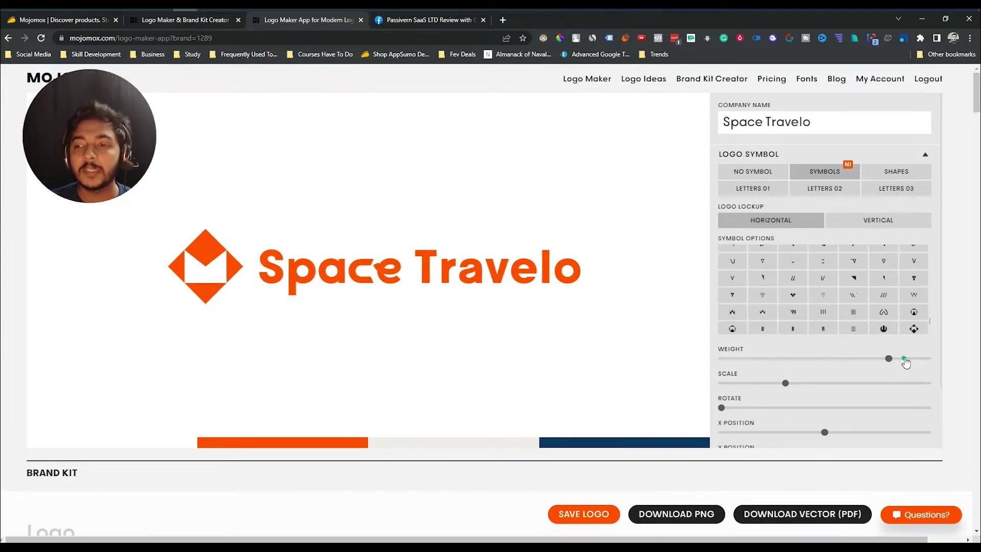
{"action": "left_click_drag", "start_coordinate": [785, 383], "coordinate": [881, 389]}
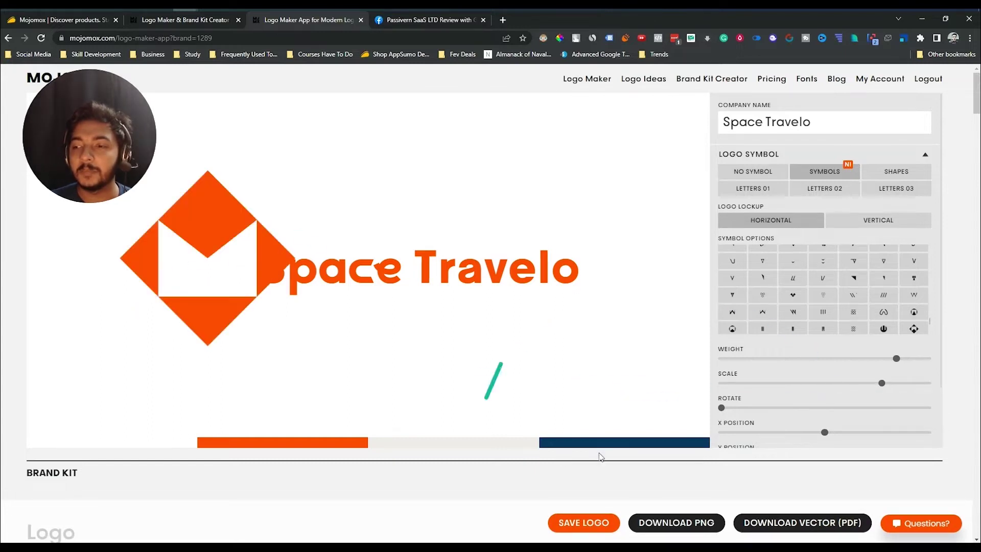
{"action": "left_click_drag", "start_coordinate": [878, 387], "coordinate": [804, 386]}
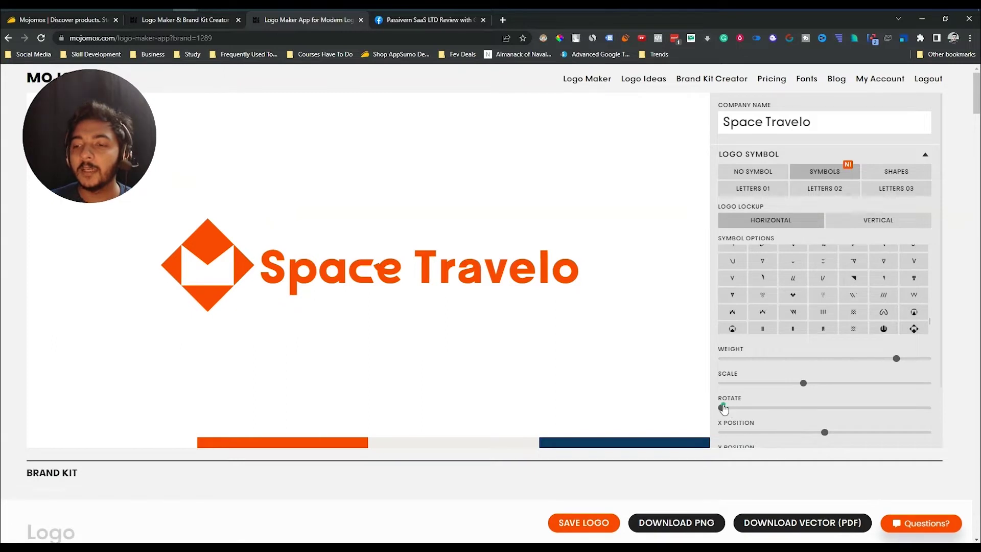
{"action": "left_click_drag", "start_coordinate": [722, 407], "coordinate": [789, 408]}
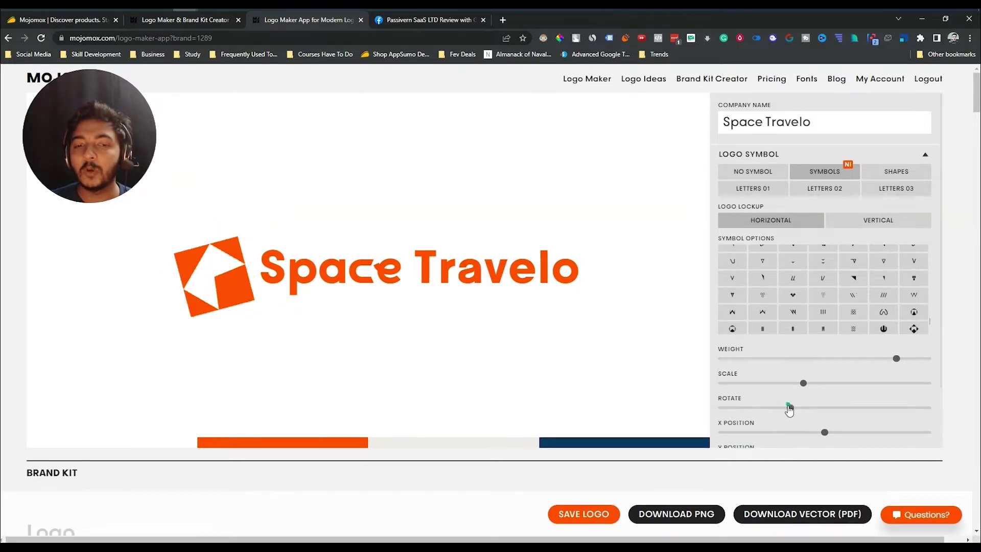
Step: Shift the tilted diamond symbol slightly lower beside the wordmark by adjusting its Y position
{"action": "scroll", "coordinate": [812, 403], "scroll_direction": "down", "scroll_amount": 2}
{"action": "mouse_move", "coordinate": [826, 386]}
{"action": "left_mouse_down"}
{"action": "mouse_move", "coordinate": [867, 389]}
{"action": "mouse_move", "coordinate": [810, 396]}
{"action": "left_mouse_up"}
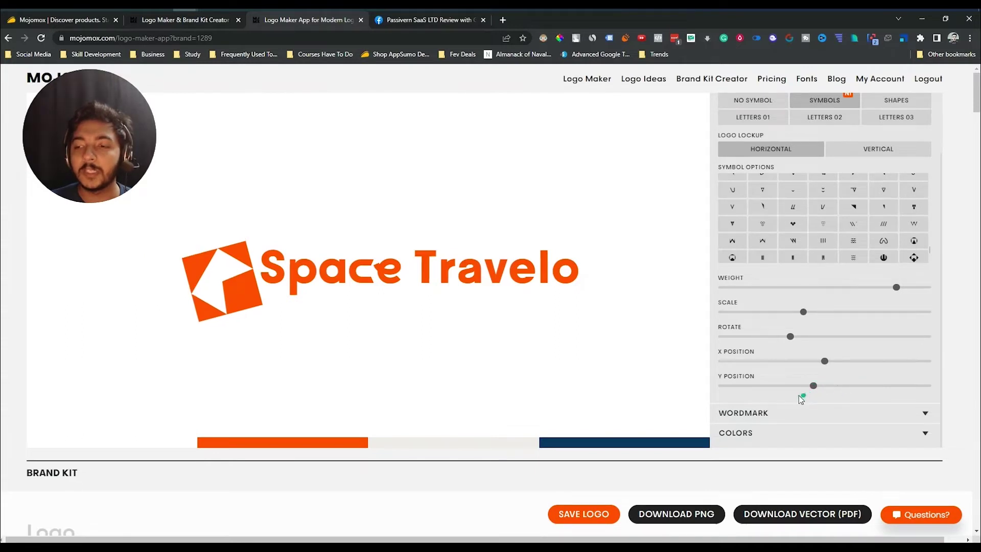
{"action": "scroll", "coordinate": [787, 395], "scroll_direction": "down", "scroll_amount": 1}
Step: Switch the logo symbol to the Shapes set and try the cube, rounded cube, four-dot and hollow square designs
{"action": "scroll", "coordinate": [850, 304], "scroll_direction": "up", "scroll_amount": 2}
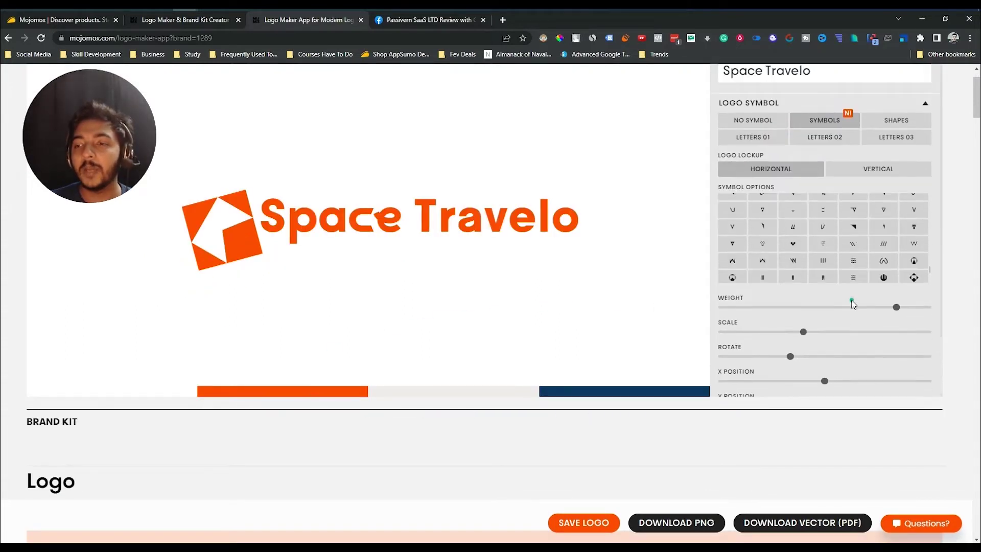
{"action": "left_click", "coordinate": [892, 122]}
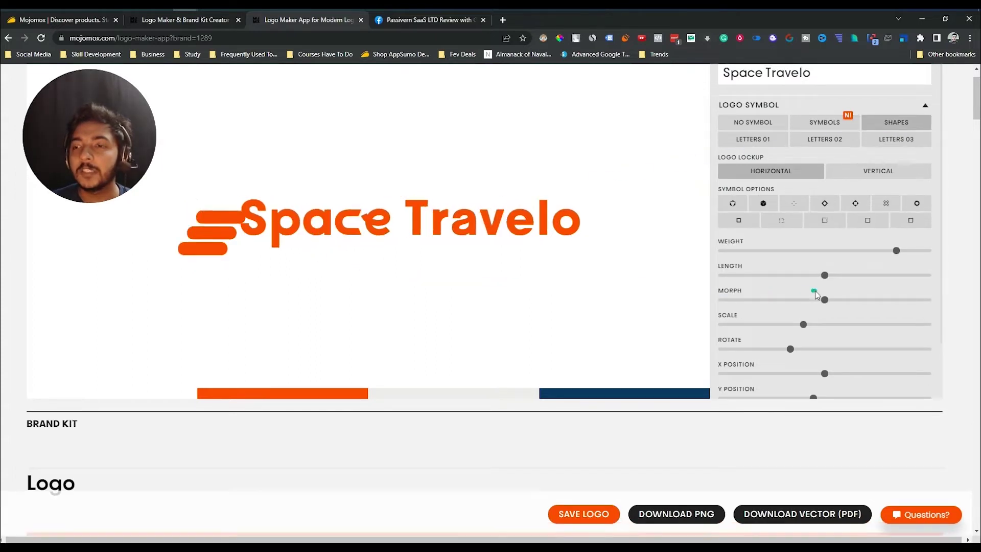
{"action": "scroll", "coordinate": [814, 290], "scroll_direction": "up", "scroll_amount": 1}
{"action": "left_click", "coordinate": [182, 286]}
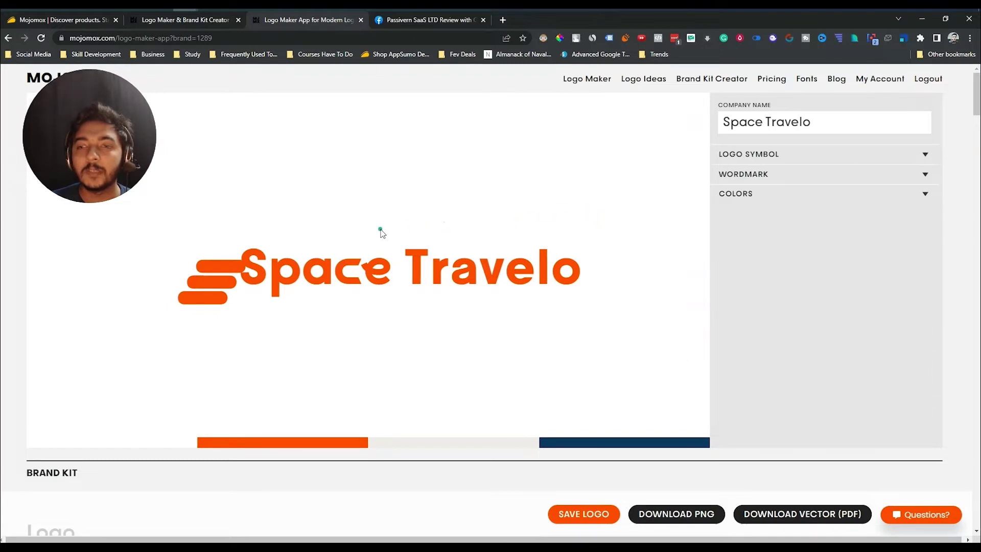
{"action": "left_click", "coordinate": [748, 153]}
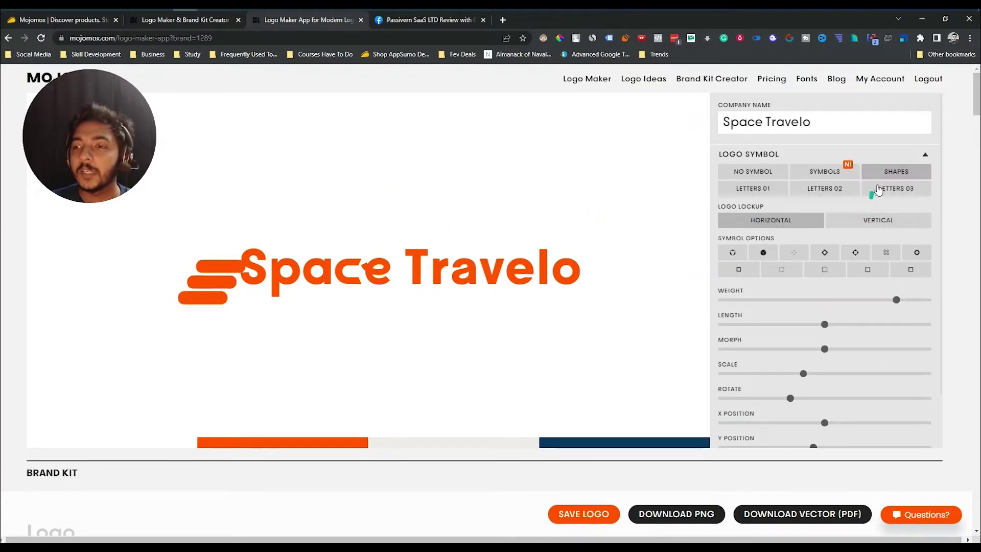
{"action": "left_click", "coordinate": [734, 253]}
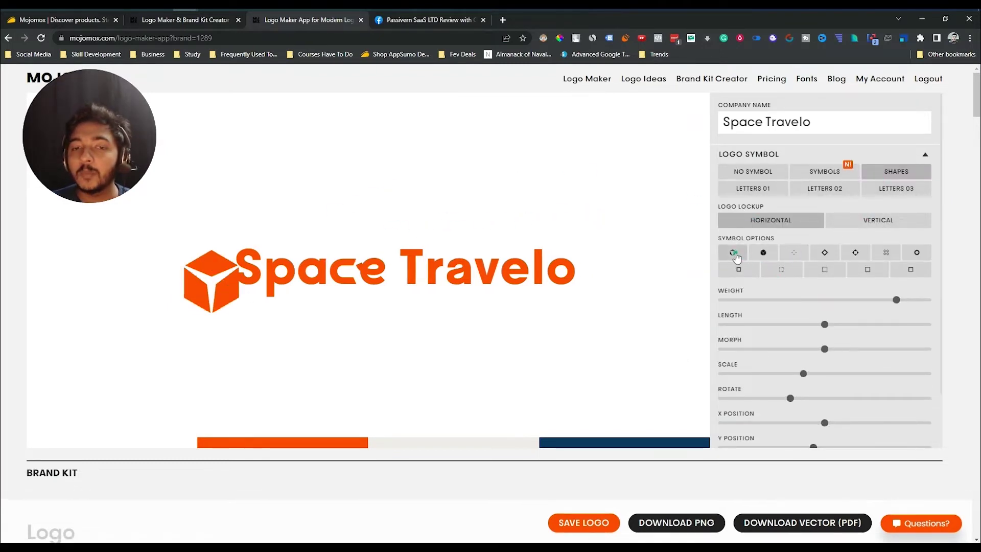
{"action": "left_click", "coordinate": [763, 251]}
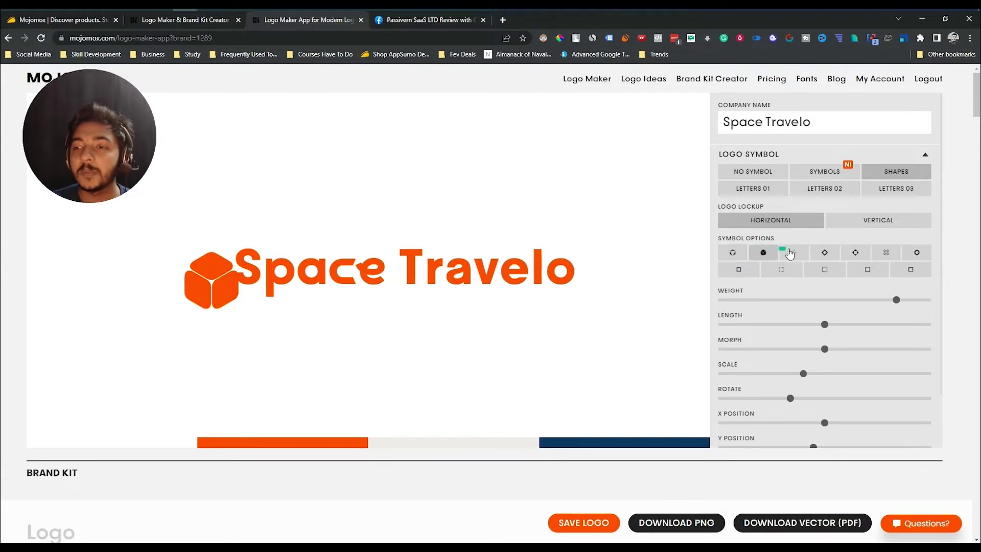
{"action": "left_click", "coordinate": [789, 253]}
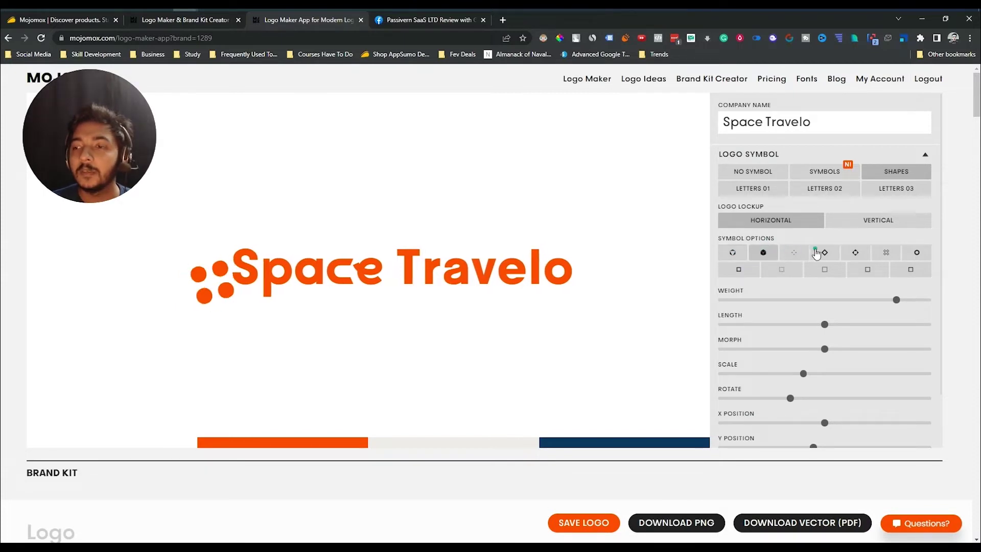
{"action": "left_click", "coordinate": [823, 252]}
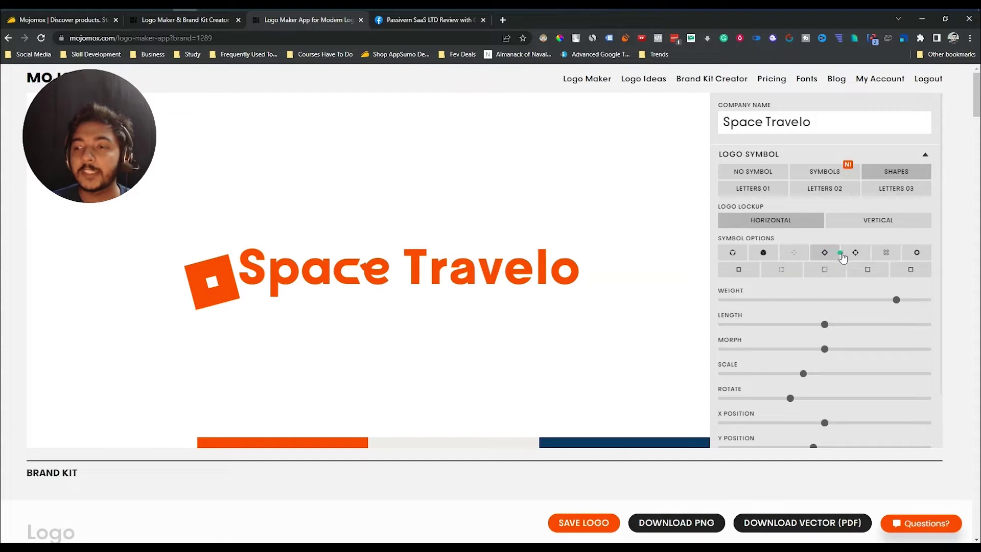
{"action": "left_click", "coordinate": [882, 256]}
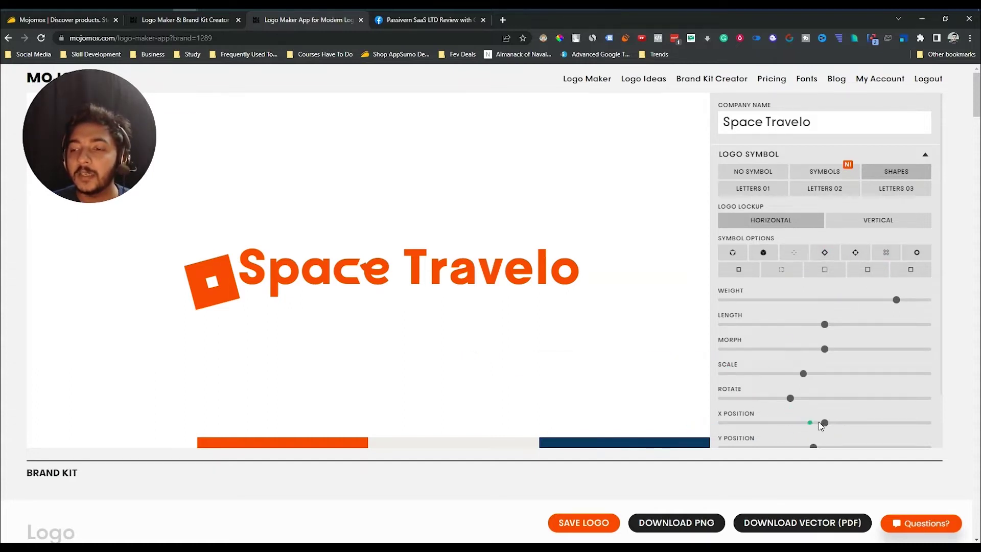
Step: Adjust the symbol's X and Y positions so it sits level with the wordmark with a wide gap between them
{"action": "left_click_drag", "start_coordinate": [825, 424], "coordinate": [825, 425]}
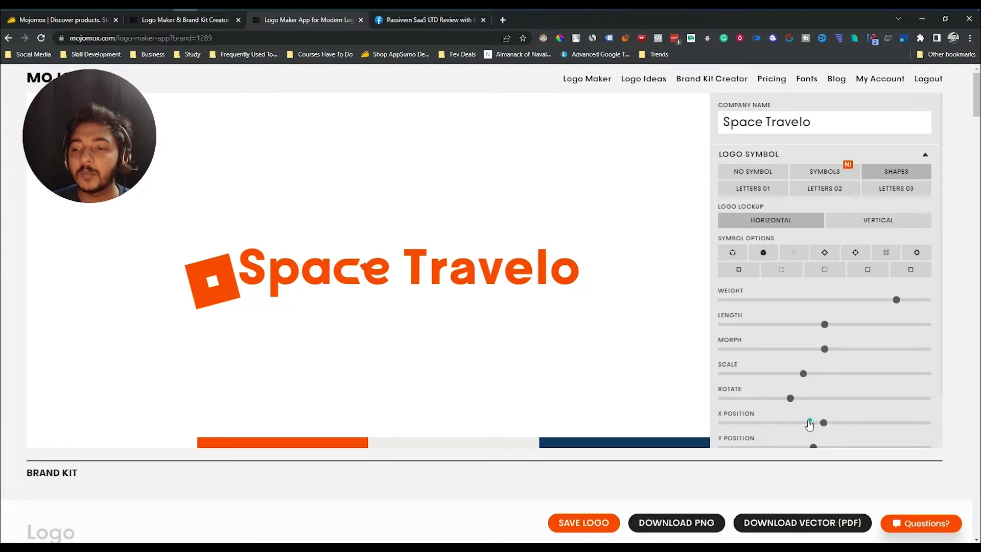
{"action": "left_click", "coordinate": [809, 423]}
{"action": "left_click_drag", "start_coordinate": [807, 424], "coordinate": [785, 424]}
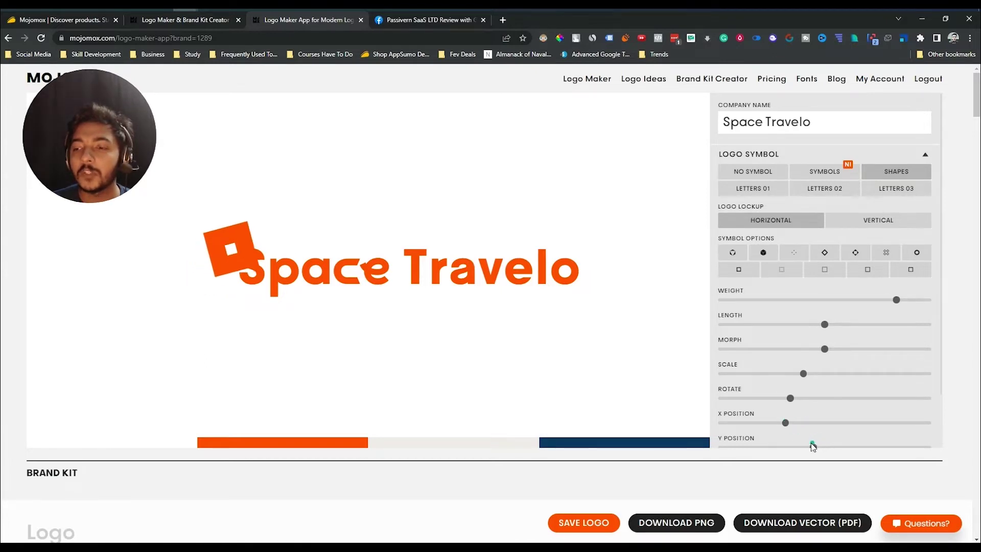
{"action": "left_click_drag", "start_coordinate": [813, 446], "coordinate": [850, 450]}
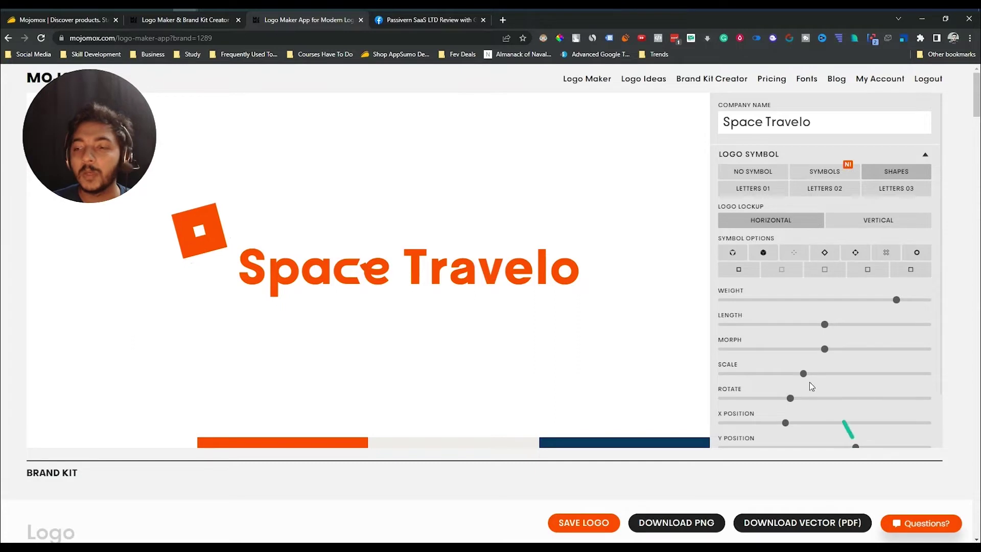
{"action": "left_click_drag", "start_coordinate": [786, 430], "coordinate": [842, 423]}
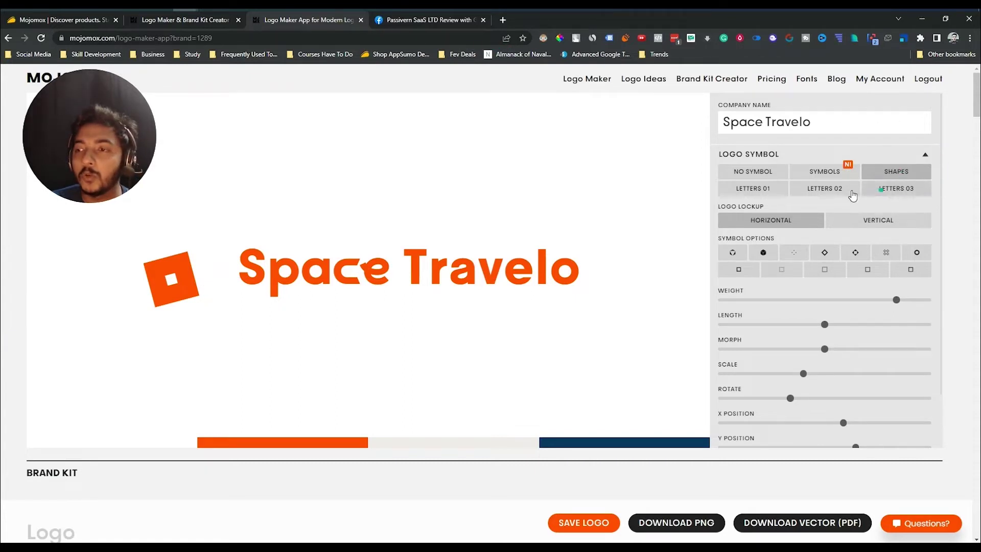
Step: Try the Letters 01 and Letters 02 symbol sets and set the logo symbol to the Letters 03 set
{"action": "left_click", "coordinate": [746, 189]}
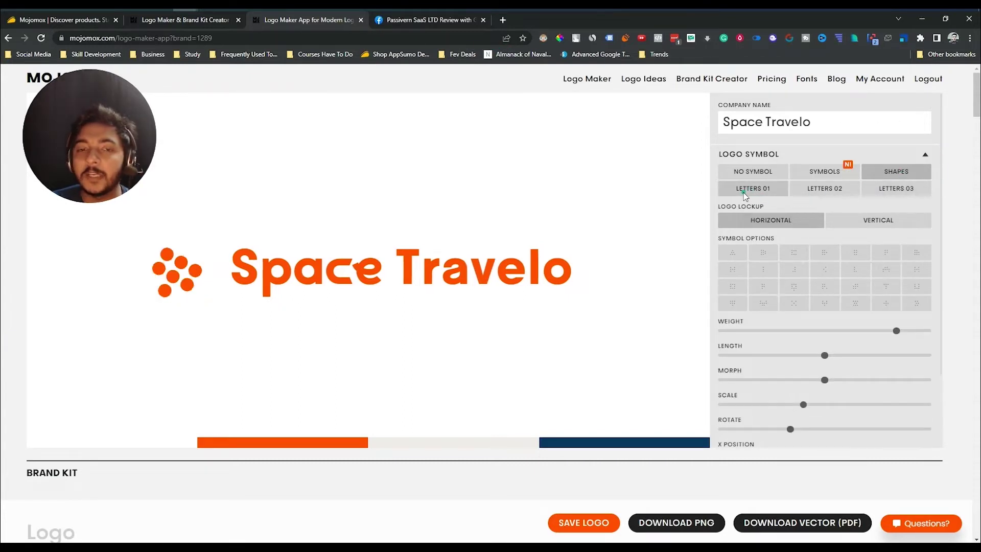
{"action": "left_click", "coordinate": [748, 193]}
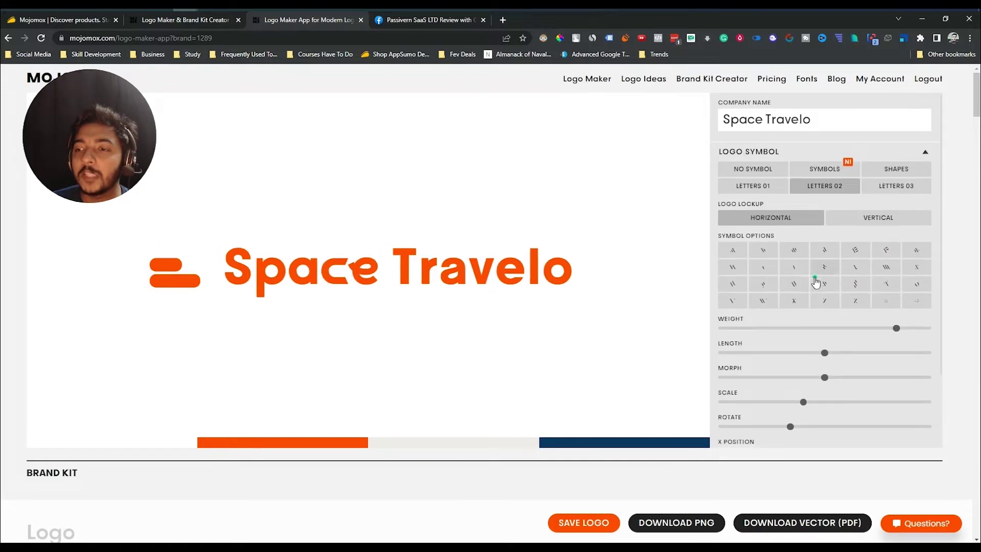
{"action": "scroll", "coordinate": [812, 277], "scroll_direction": "down", "scroll_amount": 2}
{"action": "scroll", "coordinate": [814, 270], "scroll_direction": "up", "scroll_amount": 2}
{"action": "left_click", "coordinate": [893, 192]}
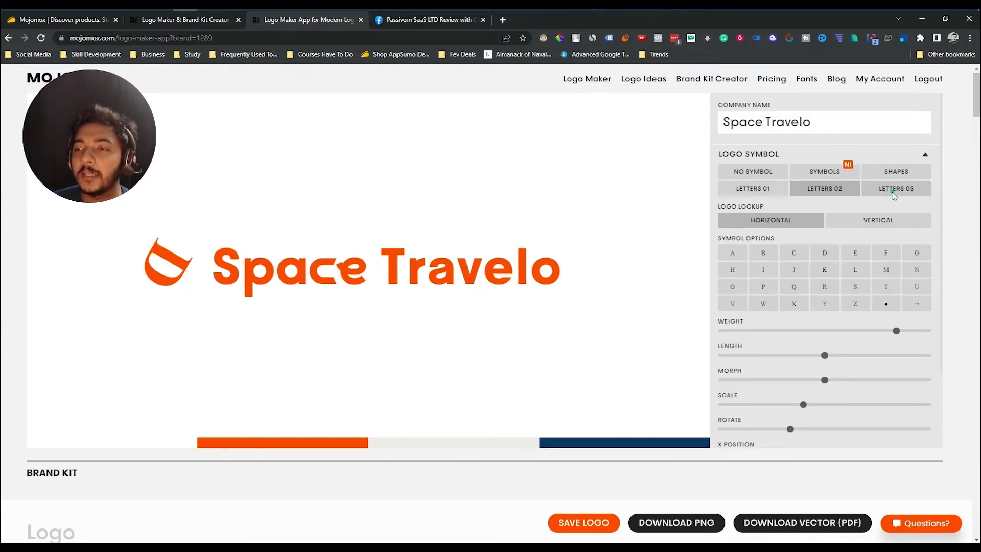
{"action": "scroll", "coordinate": [846, 278], "scroll_direction": "down", "scroll_amount": 1}
{"action": "scroll", "coordinate": [846, 278], "scroll_direction": "up", "scroll_amount": 1}
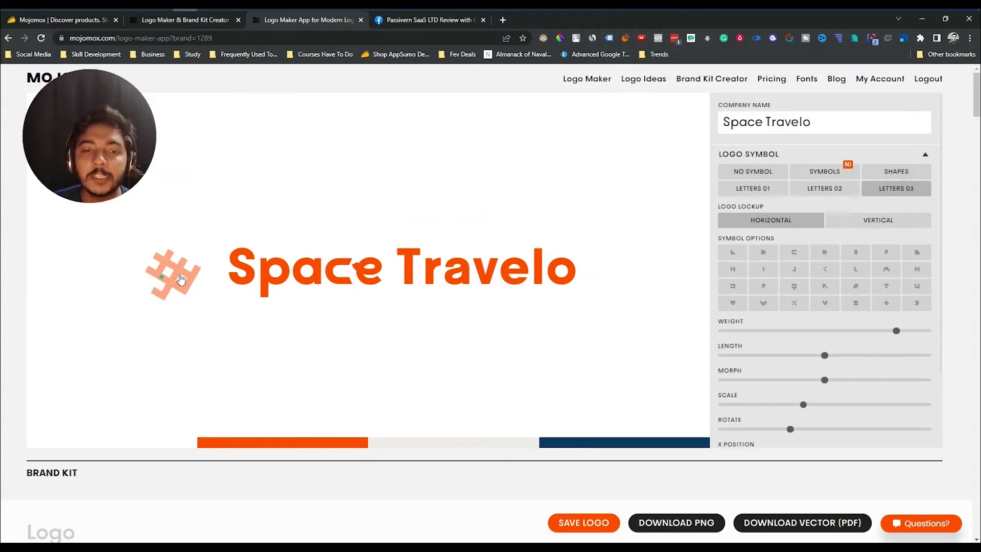
Step: Try the GEO, SLIM, APEX, CUT and BOOL wordmark styles and set the wordmark to SOFT
{"action": "scroll", "coordinate": [859, 379], "scroll_direction": "down", "scroll_amount": 2}
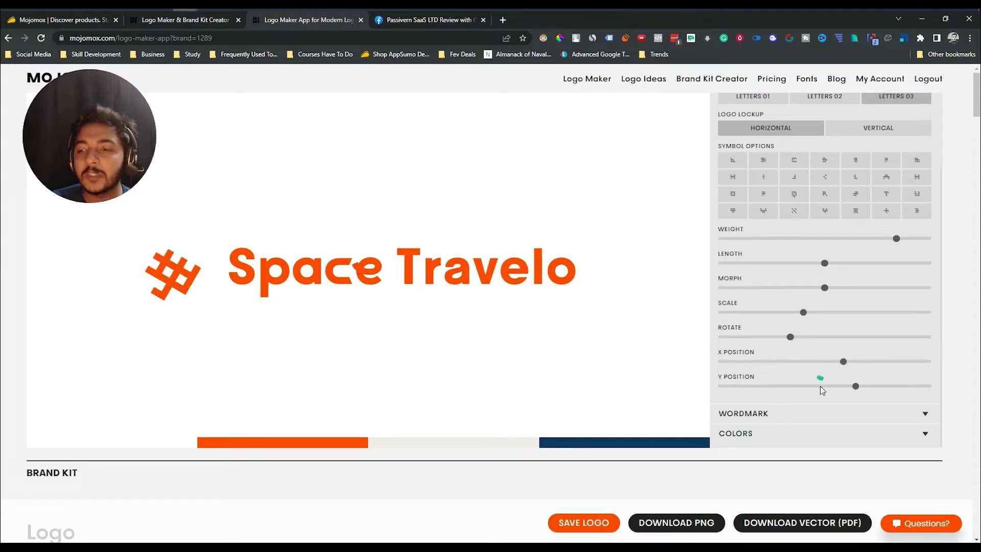
{"action": "scroll", "coordinate": [820, 354], "scroll_direction": "down", "scroll_amount": 2}
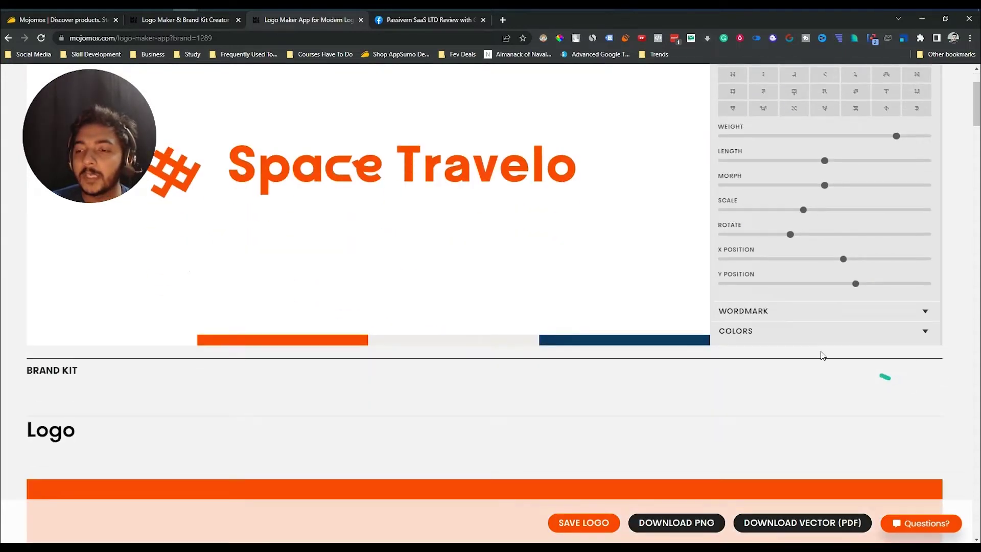
{"action": "left_click", "coordinate": [845, 315]}
{"action": "scroll", "coordinate": [845, 319], "scroll_direction": "up", "scroll_amount": 2}
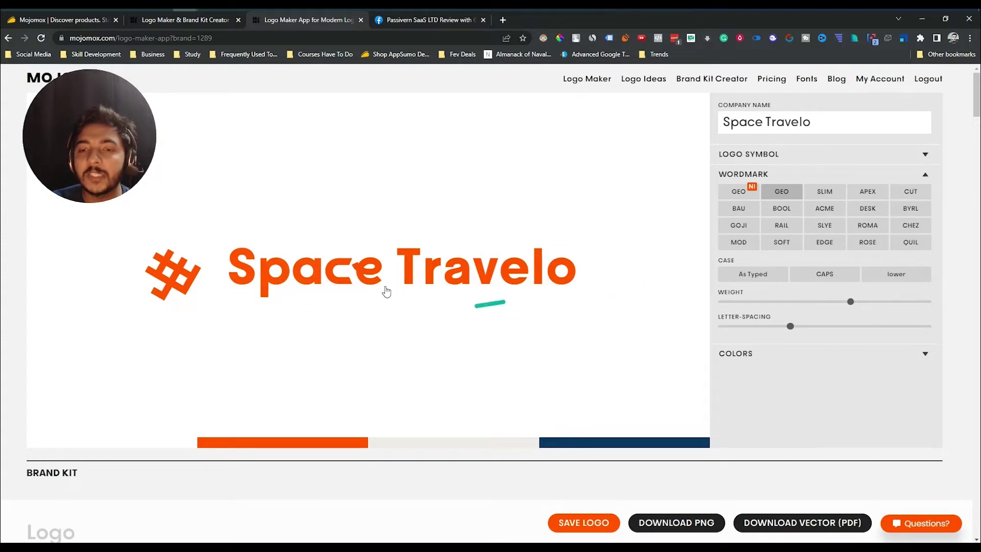
{"action": "left_click", "coordinate": [784, 194]}
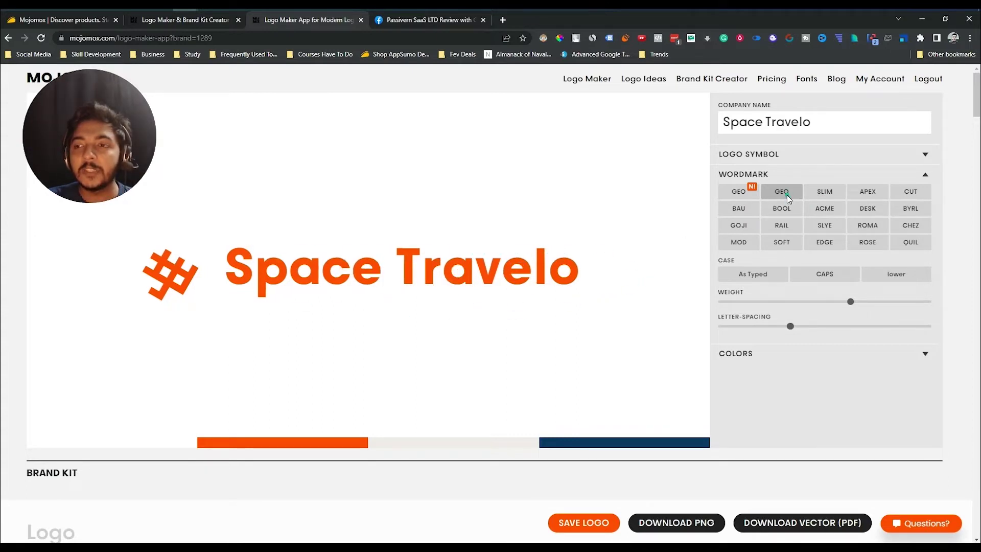
{"action": "left_click", "coordinate": [825, 195]}
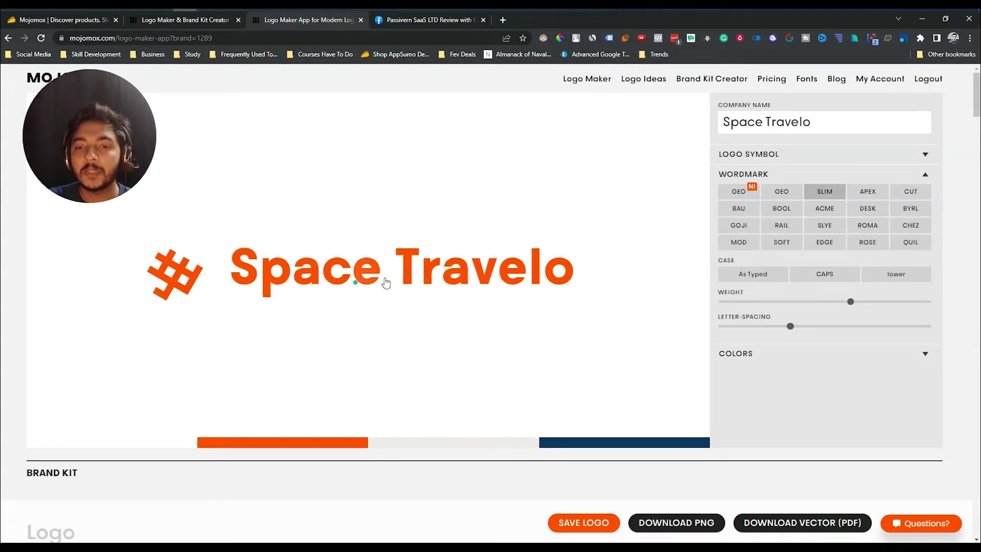
{"action": "left_click", "coordinate": [873, 197]}
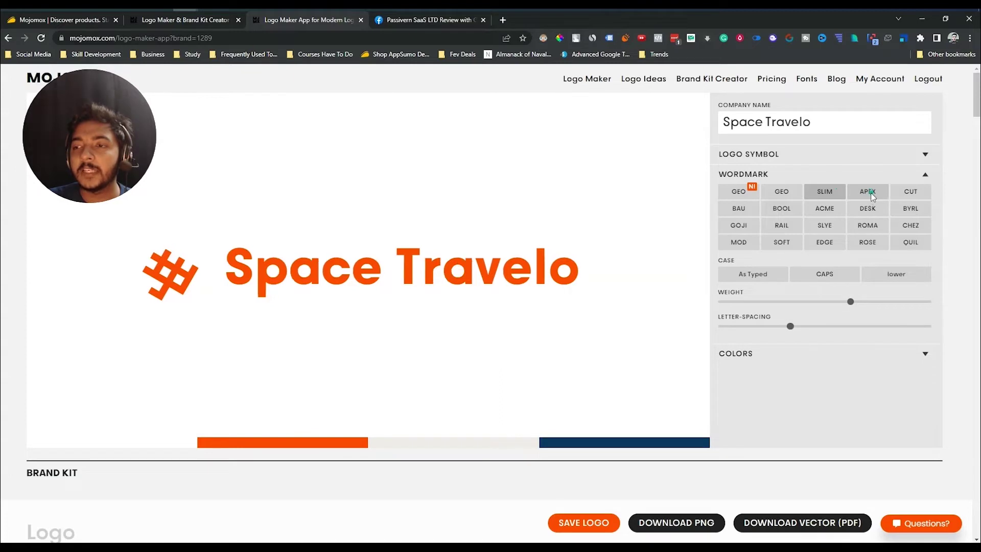
{"action": "left_click", "coordinate": [915, 197]}
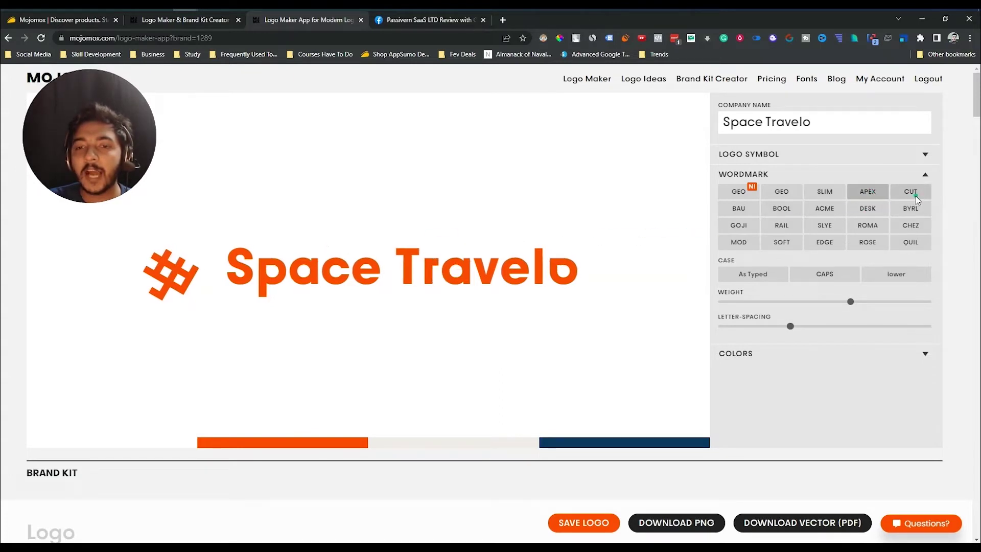
{"action": "left_click", "coordinate": [779, 215]}
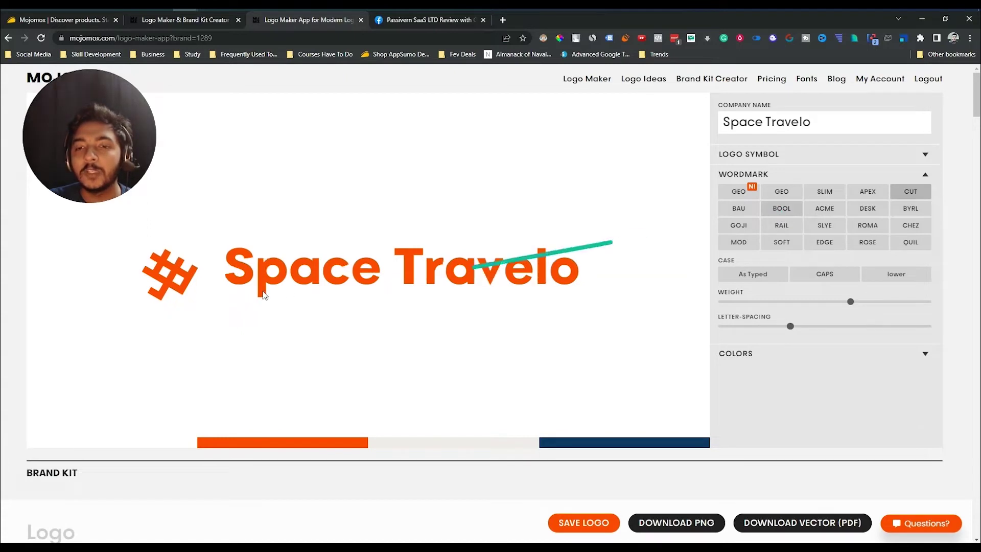
{"action": "left_click", "coordinate": [781, 243]}
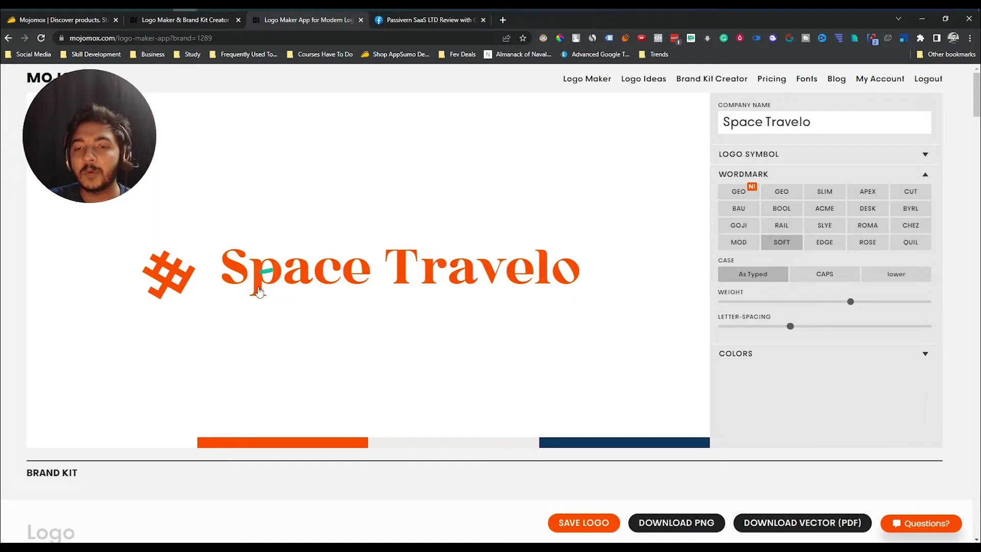
Step: Try the wordmark in CAPS and lower case, and set its case back to As Typed
{"action": "left_click", "coordinate": [828, 275]}
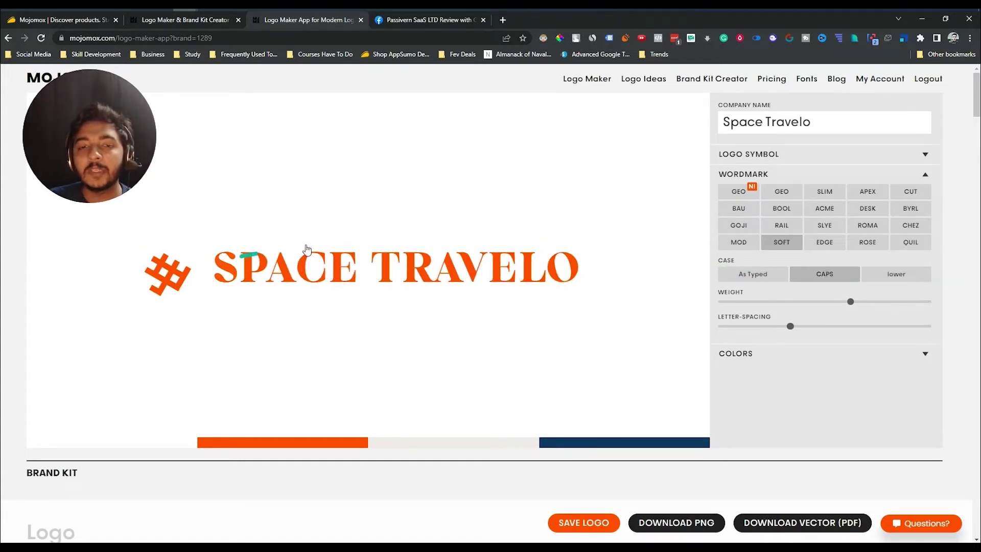
{"action": "left_click", "coordinate": [894, 273]}
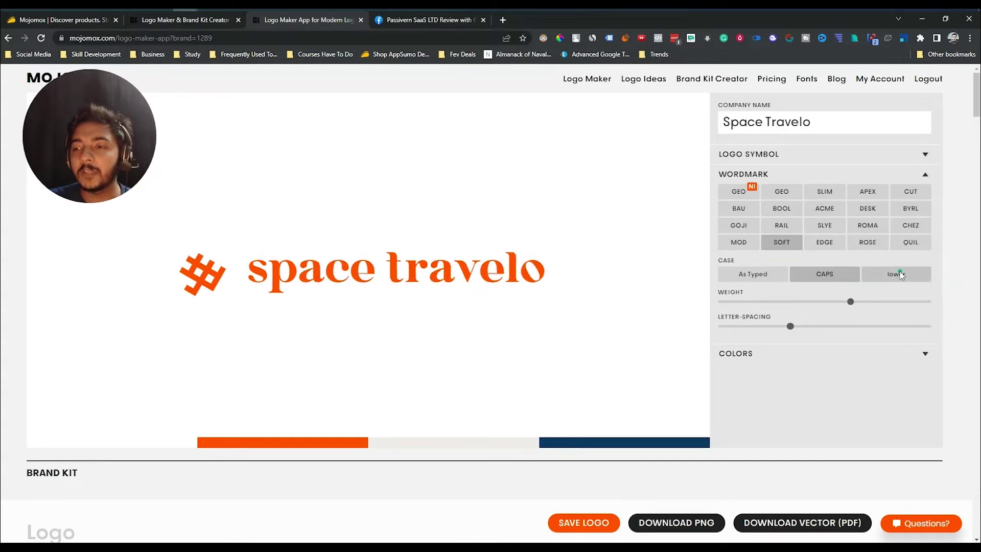
{"action": "left_click", "coordinate": [771, 276]}
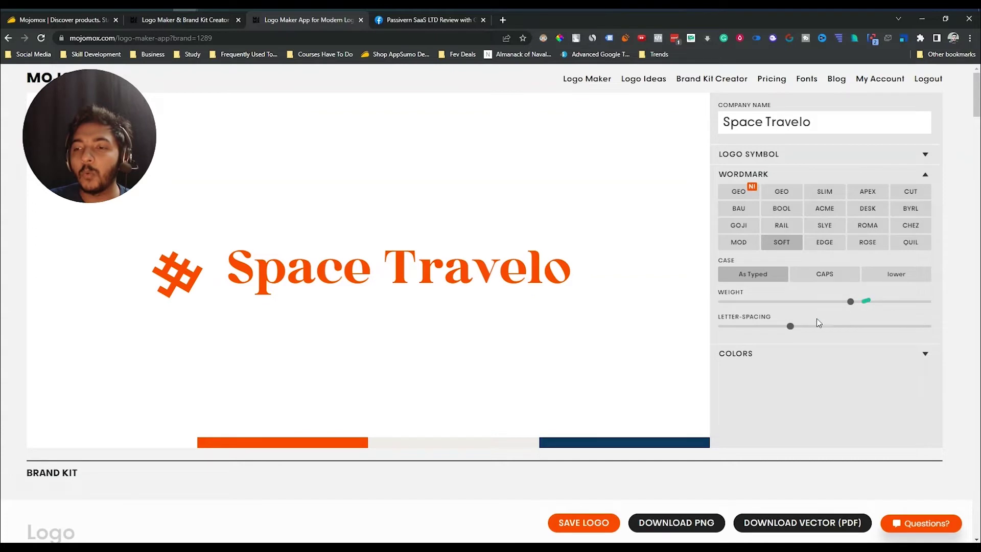
Step: Try several red and orange color palettes and set the logo to the red palette with slate blue and pale pink
{"action": "left_click", "coordinate": [925, 353]}
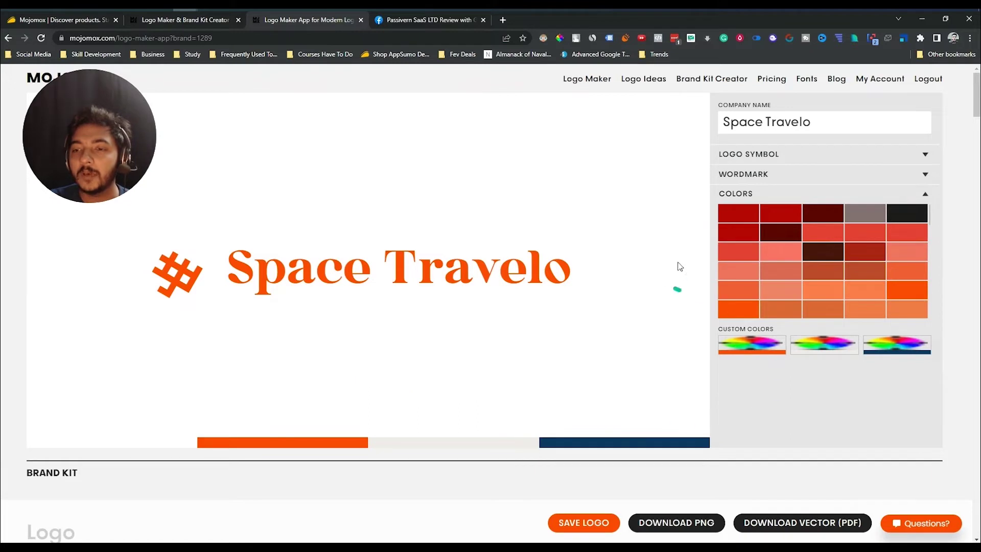
{"action": "left_click", "coordinate": [735, 220]}
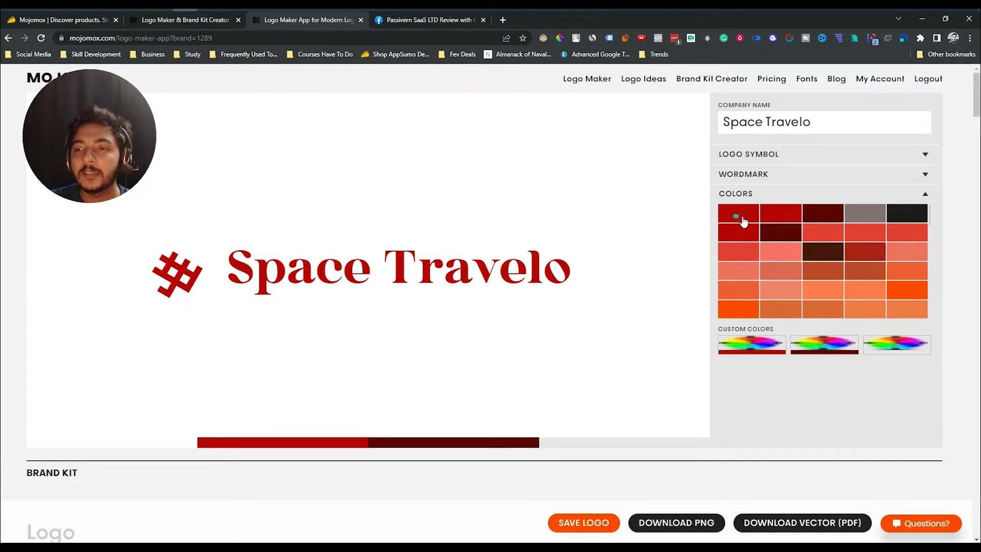
{"action": "left_click", "coordinate": [749, 296]}
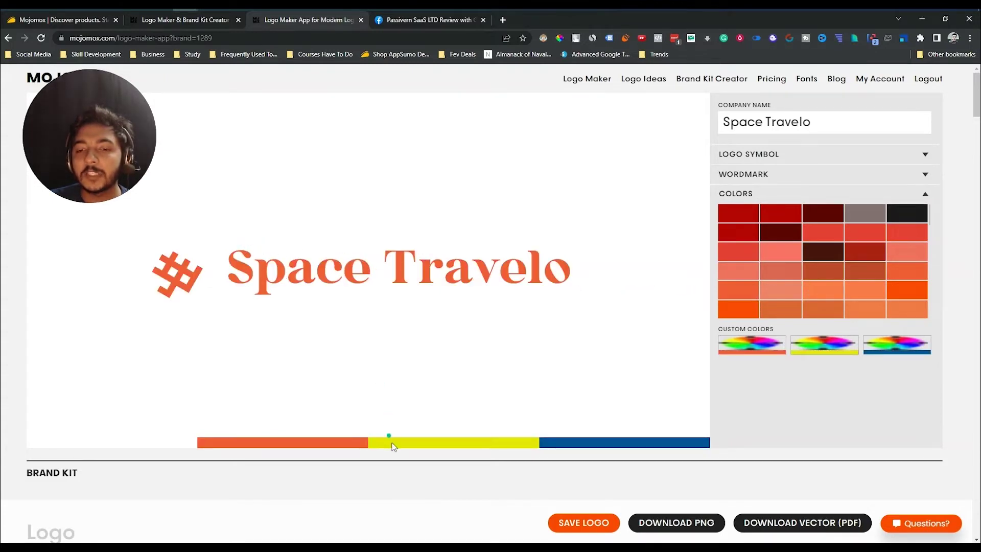
{"action": "left_click", "coordinate": [865, 291]}
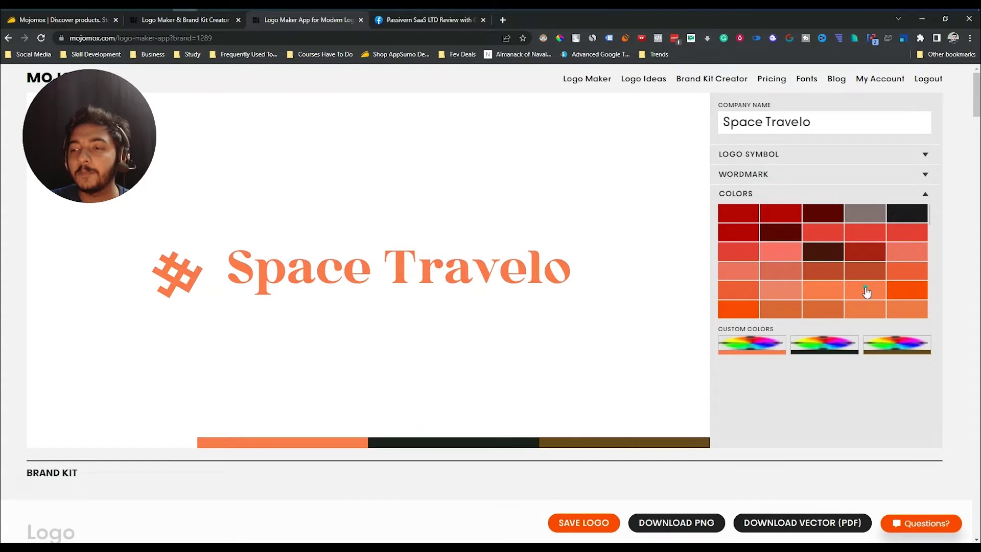
{"action": "left_click", "coordinate": [869, 251]}
{"action": "left_click", "coordinate": [868, 234]}
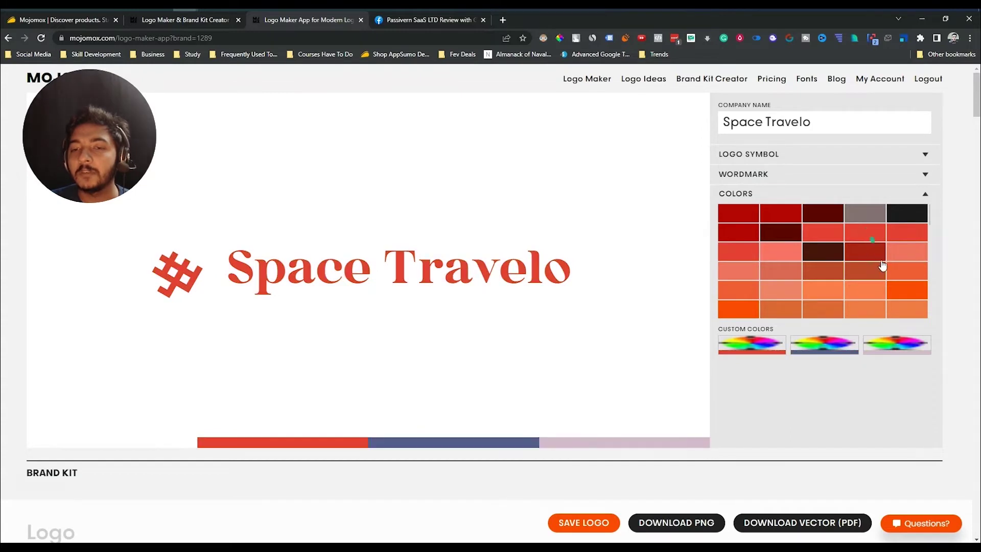
Step: Try an orange palette and set the logo to the red palette with pale pink as secondary and slate blue as tertiary color
{"action": "left_click", "coordinate": [878, 277]}
{"action": "left_click", "coordinate": [863, 309]}
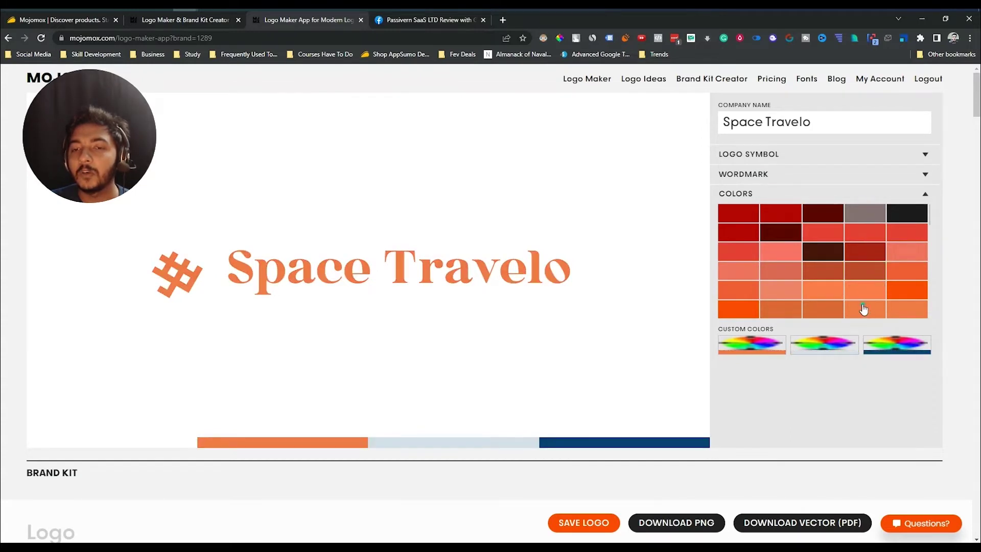
{"action": "left_click", "coordinate": [826, 251]}
{"action": "left_click", "coordinate": [827, 251]}
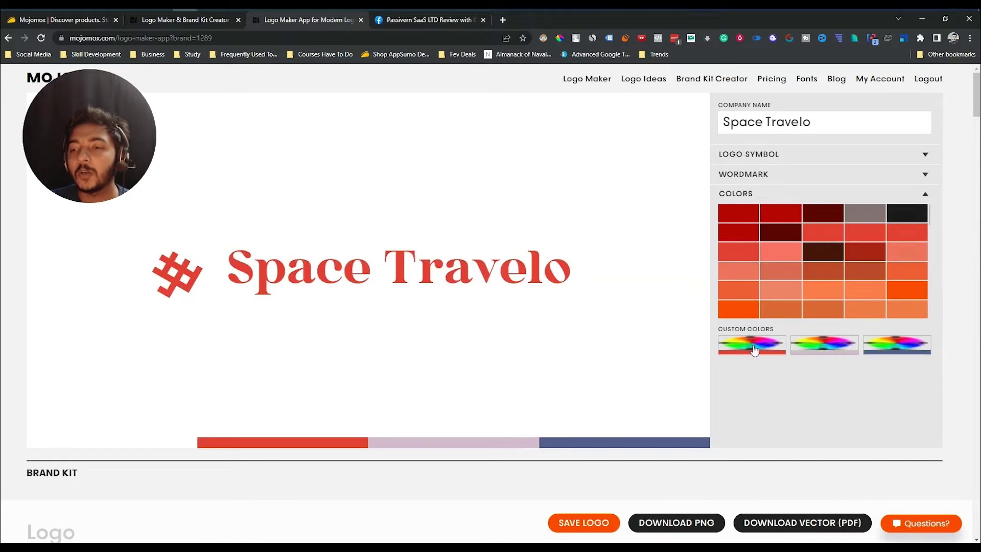
Step: Sample colors on the logo canvas with the ColorPick Eyedropper and set the secondary custom color to white
{"action": "key", "text": "alt+p"}
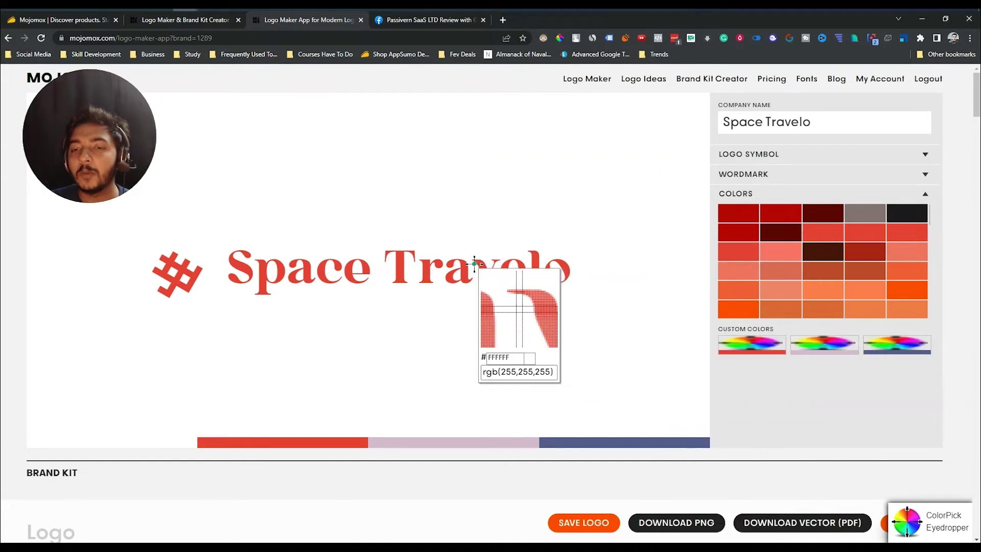
{"action": "left_click", "coordinate": [474, 265]}
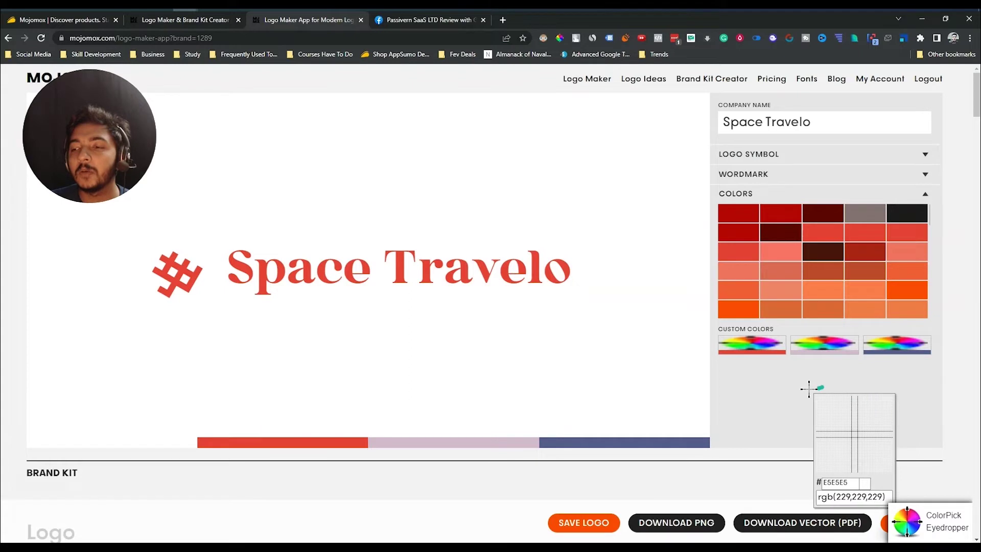
{"action": "left_click", "coordinate": [599, 337]}
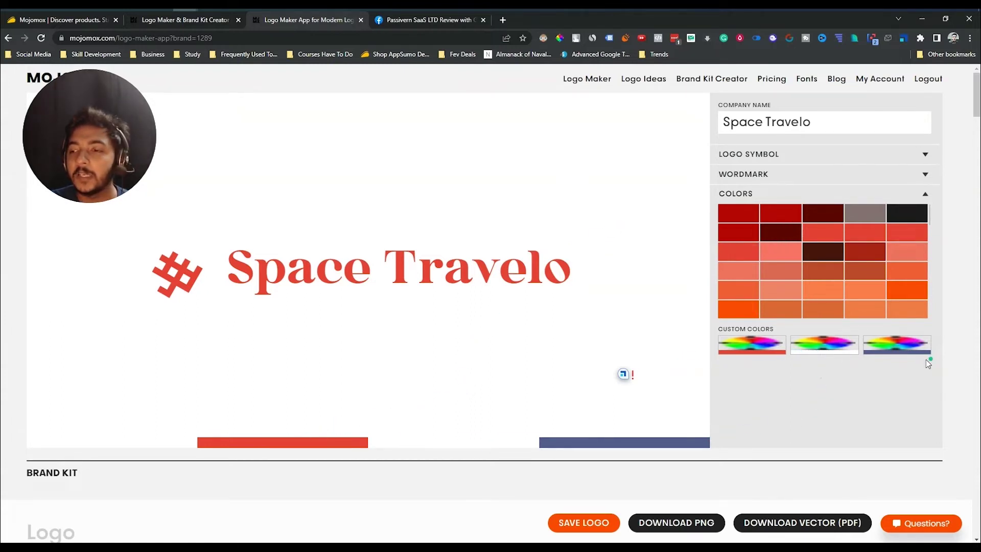
Step: Set the tertiary custom color to the muted green #6e8b50
{"action": "left_click", "coordinate": [888, 346]}
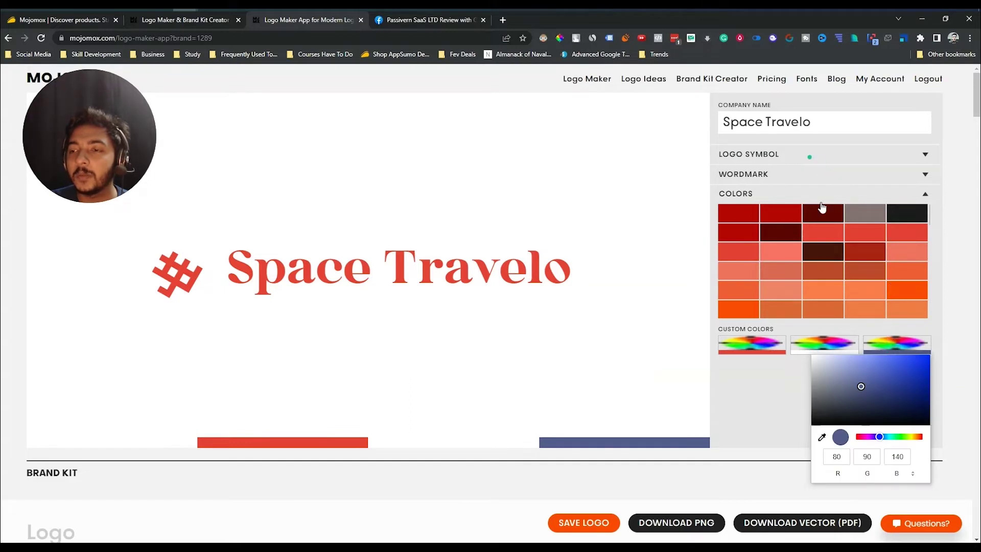
{"action": "left_click_drag", "start_coordinate": [882, 440], "coordinate": [898, 436]}
{"action": "left_click", "coordinate": [791, 381]}
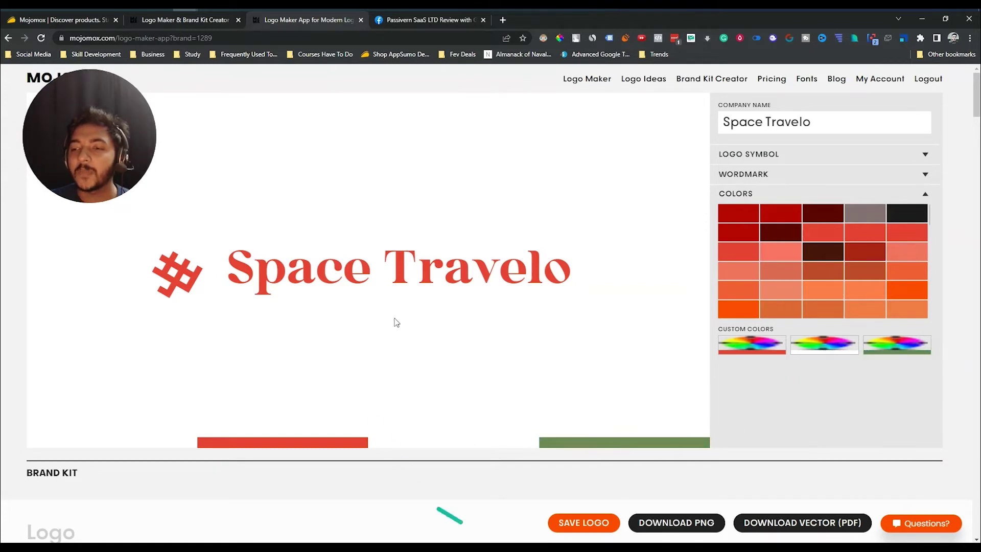
Step: Examine the brand kit's logo versions in the primary, secondary and tertiary colors and in black and white
{"action": "scroll", "coordinate": [745, 256], "scroll_direction": "down", "scroll_amount": 3}
{"action": "scroll", "coordinate": [822, 291], "scroll_direction": "down", "scroll_amount": 5}
{"action": "scroll", "coordinate": [831, 276], "scroll_direction": "down", "scroll_amount": 10}
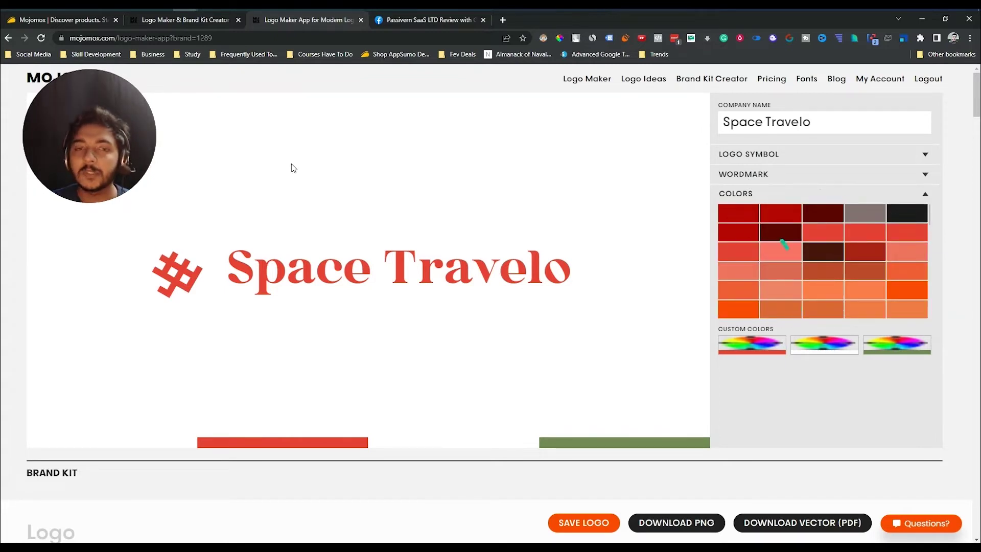
{"action": "left_click_drag", "start_coordinate": [101, 161], "coordinate": [72, 174]}
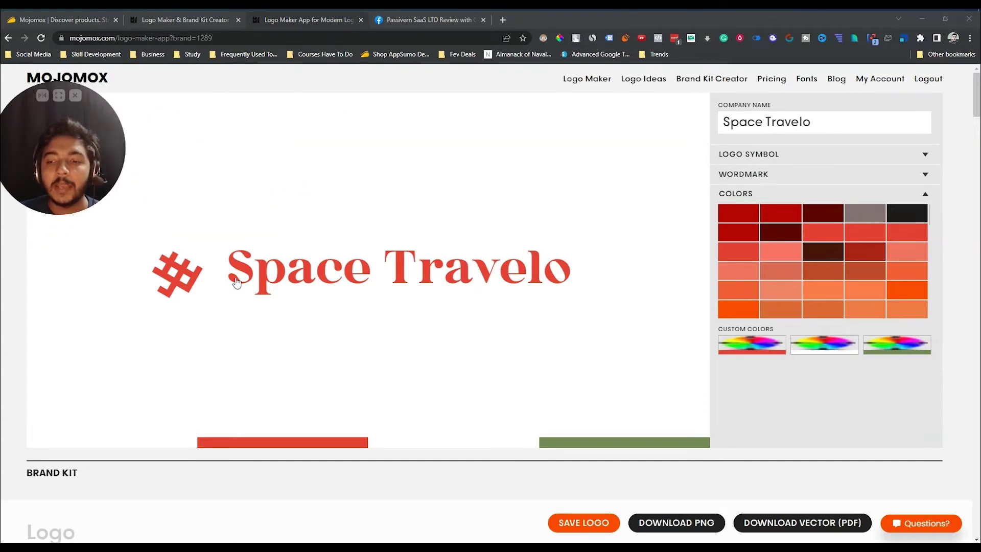
{"action": "scroll", "coordinate": [731, 416], "scroll_direction": "down", "scroll_amount": 8}
{"action": "scroll", "coordinate": [648, 407], "scroll_direction": "up", "scroll_amount": 7}
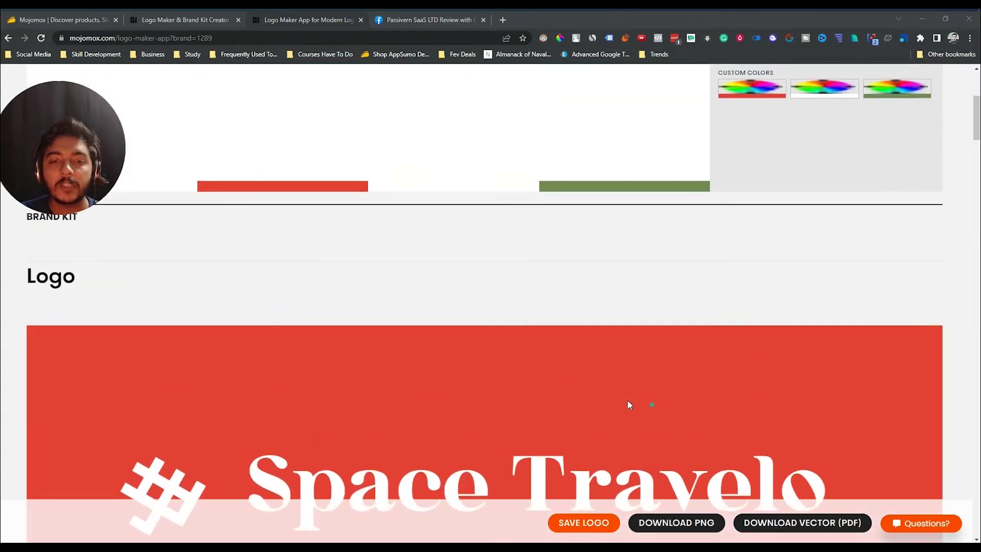
{"action": "left_click_drag", "start_coordinate": [124, 140], "coordinate": [959, 134]}
{"action": "scroll", "coordinate": [517, 394], "scroll_direction": "down", "scroll_amount": 6}
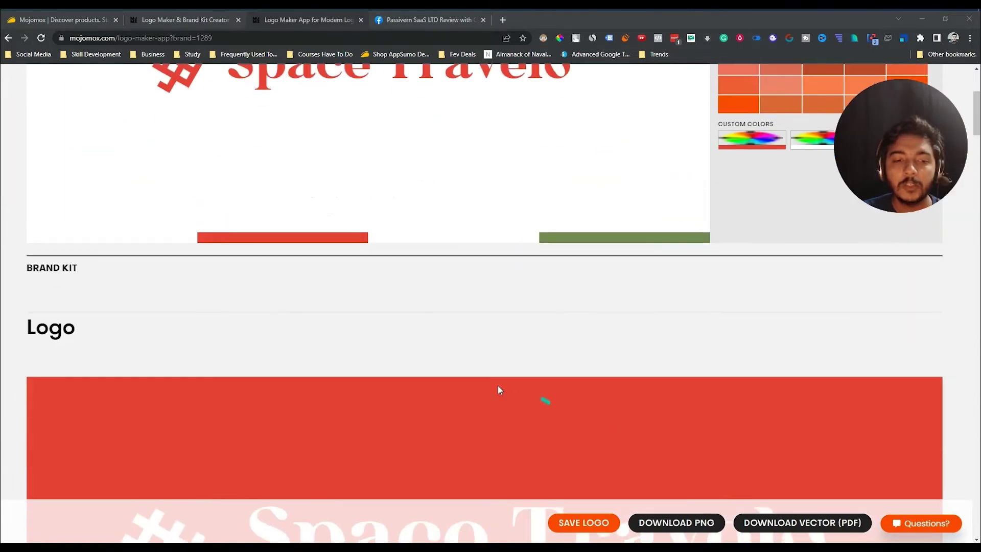
{"action": "scroll", "coordinate": [498, 391], "scroll_direction": "down", "scroll_amount": 3}
{"action": "scroll", "coordinate": [429, 248], "scroll_direction": "down", "scroll_amount": 5}
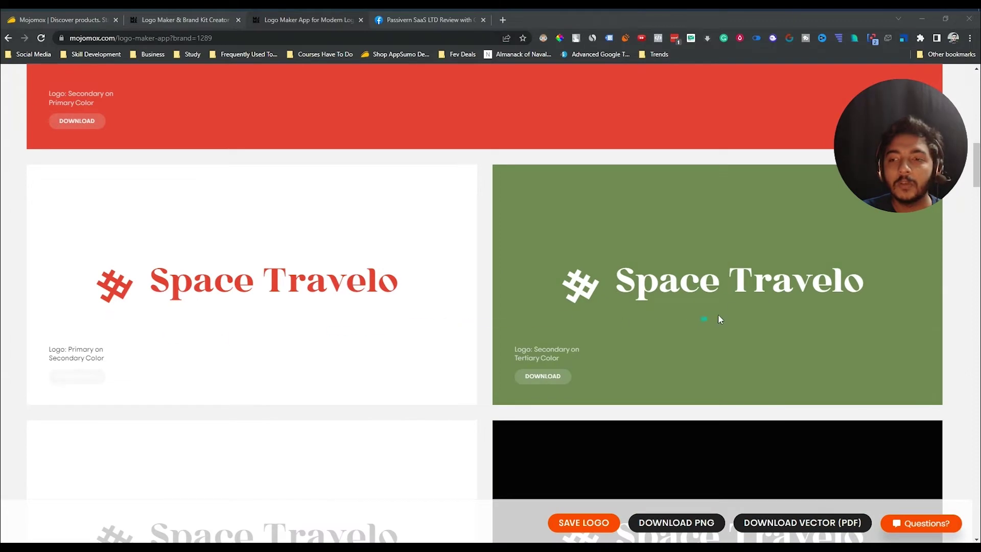
{"action": "scroll", "coordinate": [718, 316], "scroll_direction": "down", "scroll_amount": 7}
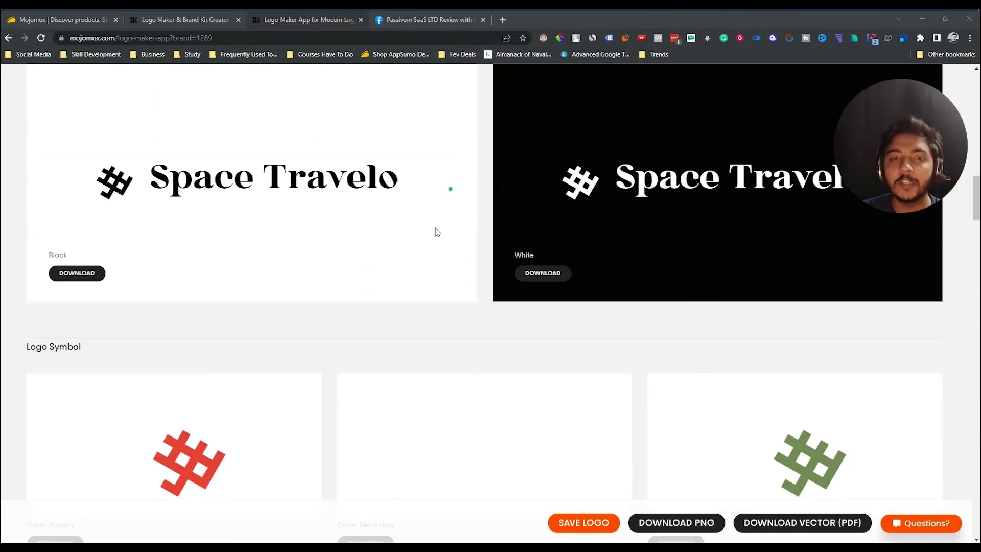
{"action": "scroll", "coordinate": [329, 234], "scroll_direction": "down", "scroll_amount": 1}
{"action": "scroll", "coordinate": [329, 231], "scroll_direction": "down", "scroll_amount": 4}
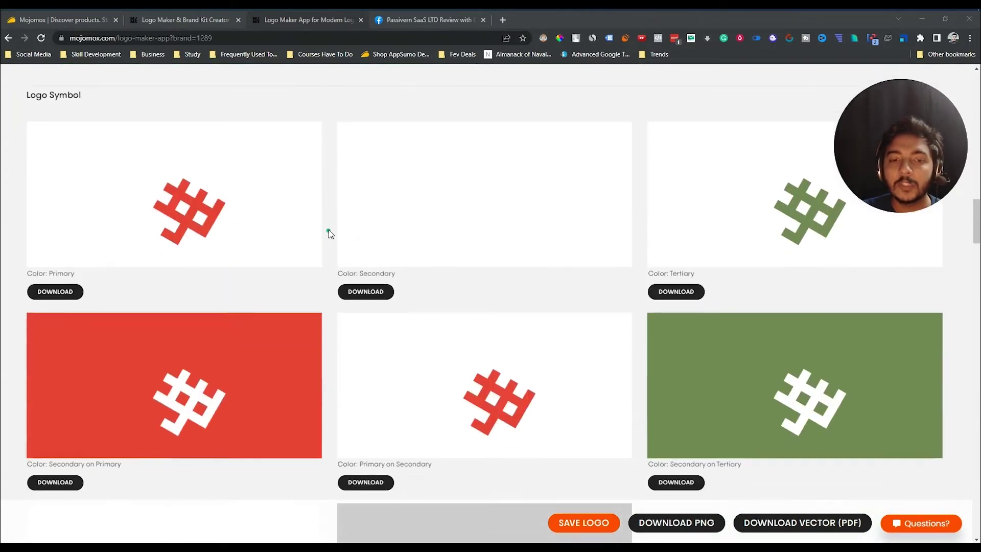
{"action": "scroll", "coordinate": [310, 231], "scroll_direction": "up", "scroll_amount": 5}
{"action": "scroll", "coordinate": [309, 232], "scroll_direction": "up", "scroll_amount": 12}
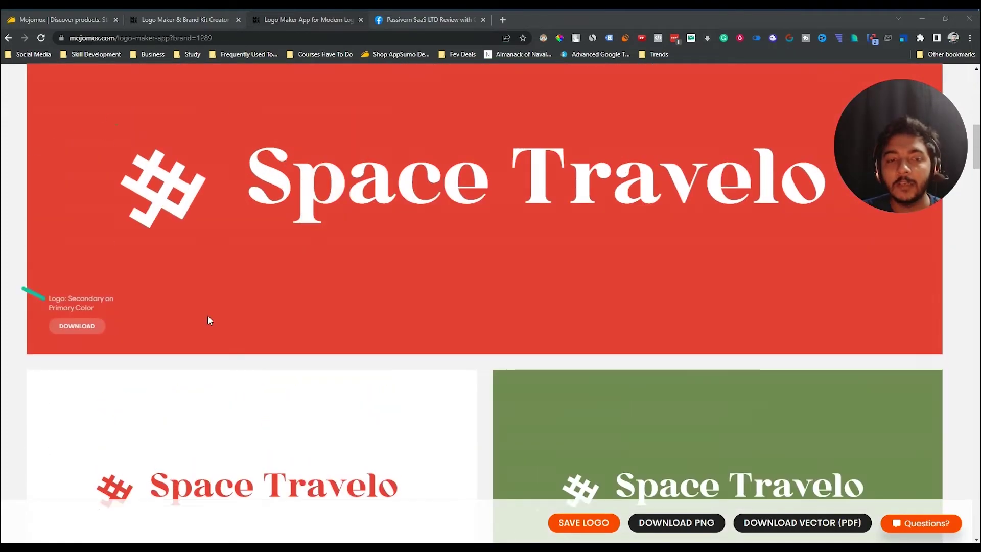
{"action": "scroll", "coordinate": [657, 282], "scroll_direction": "down", "scroll_amount": 6}
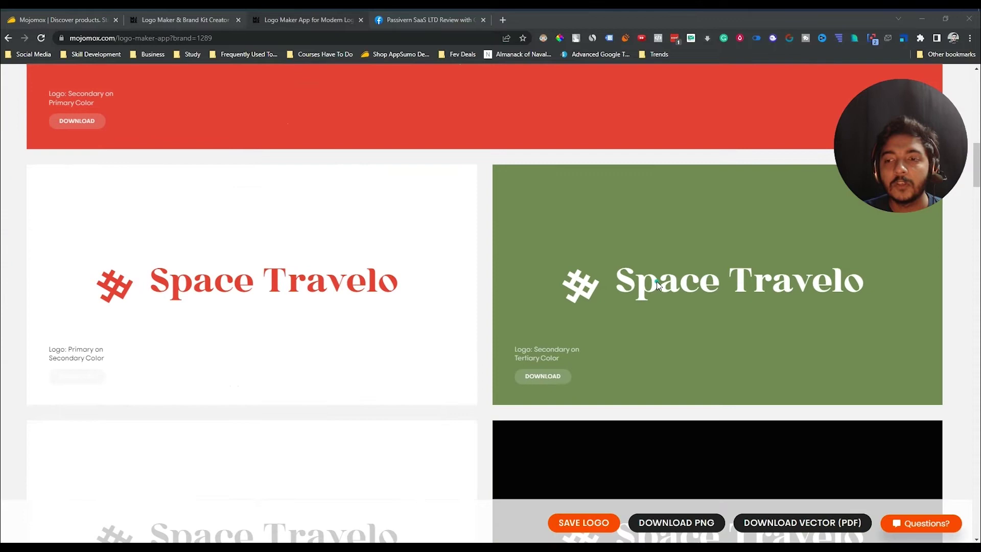
{"action": "scroll", "coordinate": [656, 282], "scroll_direction": "down", "scroll_amount": 4}
{"action": "scroll", "coordinate": [653, 266], "scroll_direction": "down", "scroll_amount": 3}
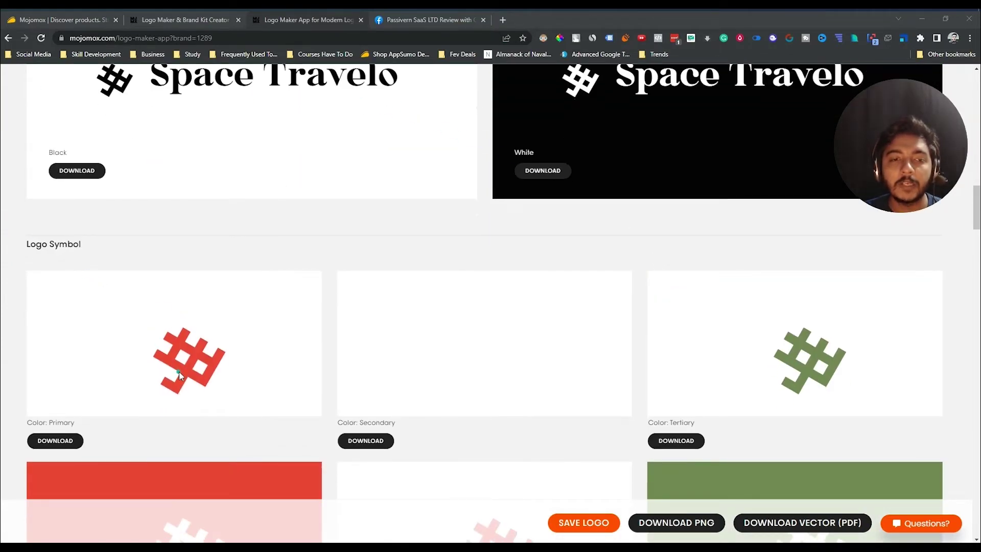
Step: Examine the brand kit's logo symbol versions, avatars, primary and gray color palettes and typography
{"action": "scroll", "coordinate": [179, 371], "scroll_direction": "down", "scroll_amount": 9}
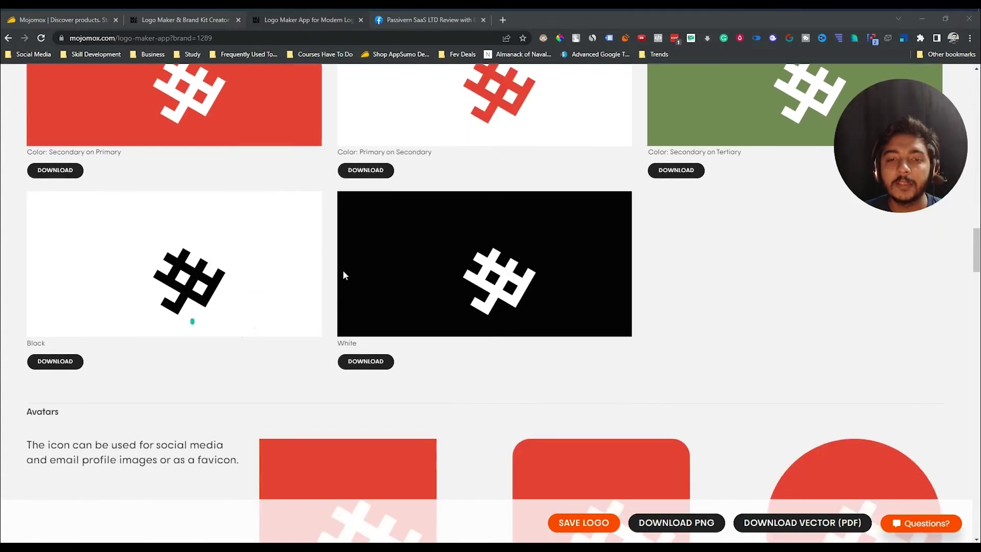
{"action": "scroll", "coordinate": [462, 369], "scroll_direction": "down", "scroll_amount": 3}
{"action": "scroll", "coordinate": [462, 334], "scroll_direction": "down", "scroll_amount": 4}
{"action": "scroll", "coordinate": [603, 340], "scroll_direction": "down", "scroll_amount": 4}
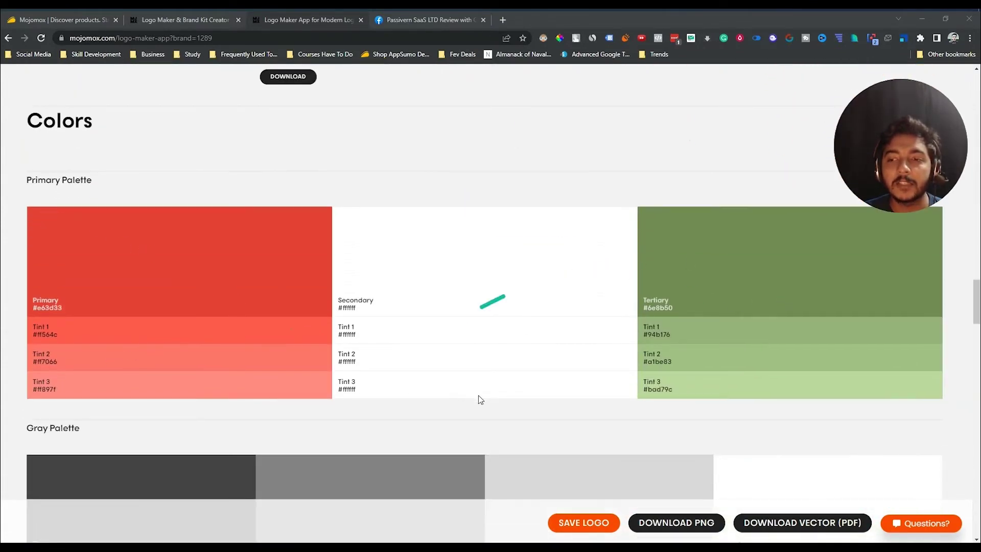
{"action": "scroll", "coordinate": [485, 378], "scroll_direction": "down", "scroll_amount": 4}
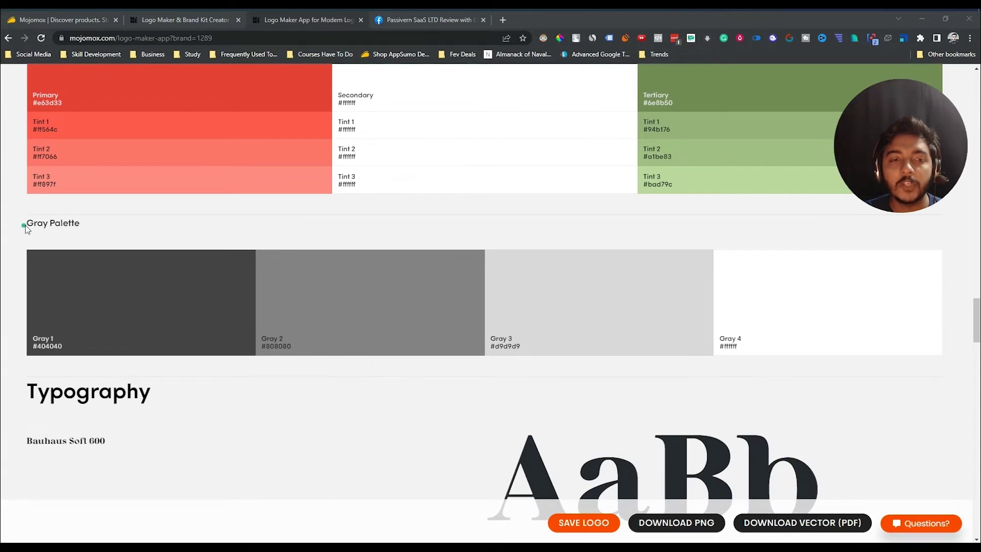
{"action": "scroll", "coordinate": [682, 327], "scroll_direction": "down", "scroll_amount": 3}
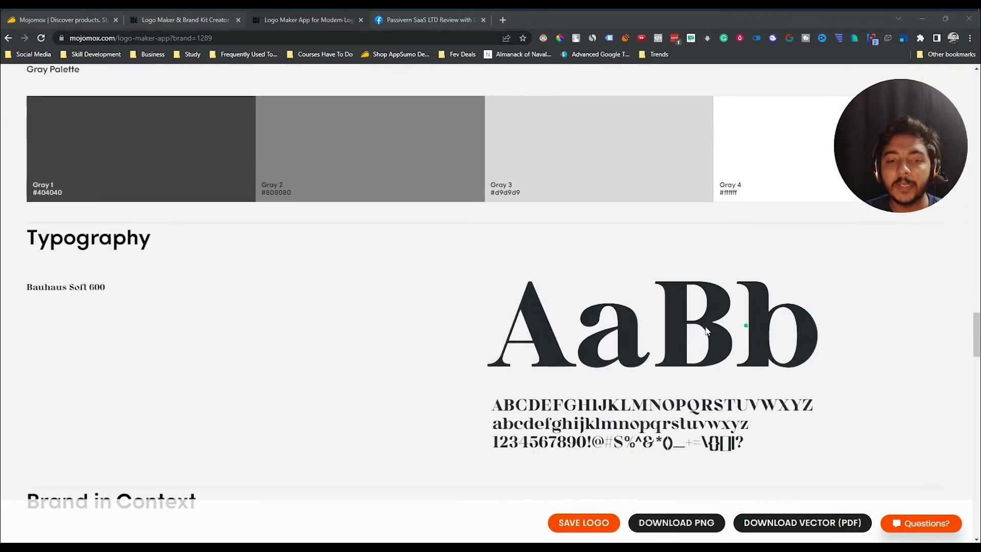
{"action": "left_click_drag", "start_coordinate": [49, 248], "coordinate": [215, 252]}
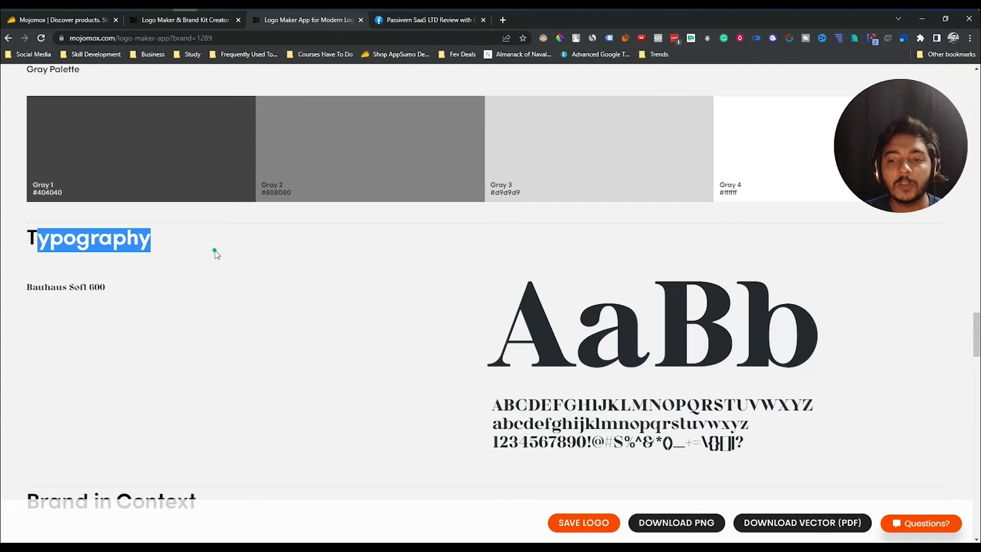
{"action": "left_click", "coordinate": [230, 270]}
Step: Examine the Brand in Context mockups, including the business card, phone screen, website and social story designs
{"action": "scroll", "coordinate": [446, 361], "scroll_direction": "down", "scroll_amount": 4}
{"action": "scroll", "coordinate": [351, 343], "scroll_direction": "down", "scroll_amount": 10}
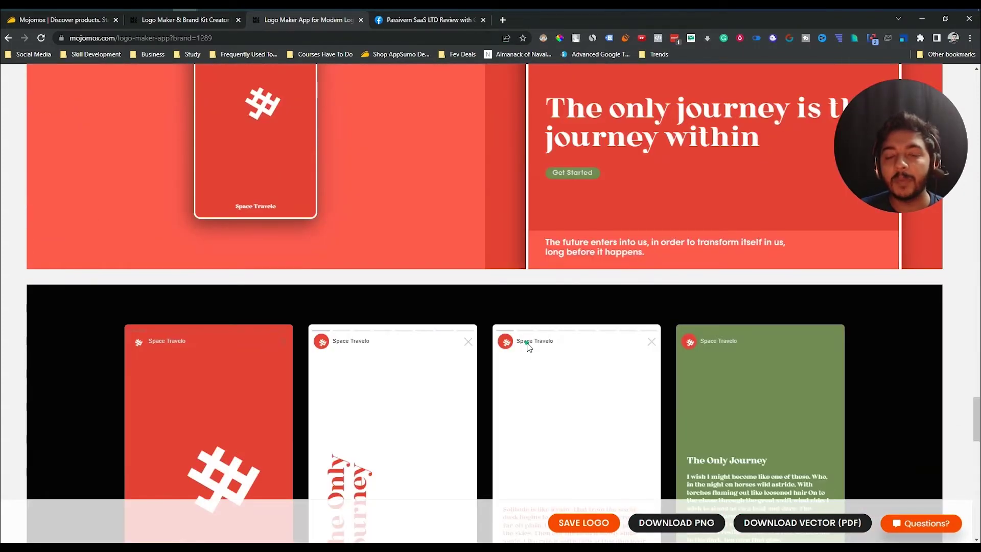
{"action": "scroll", "coordinate": [385, 280], "scroll_direction": "up", "scroll_amount": 6}
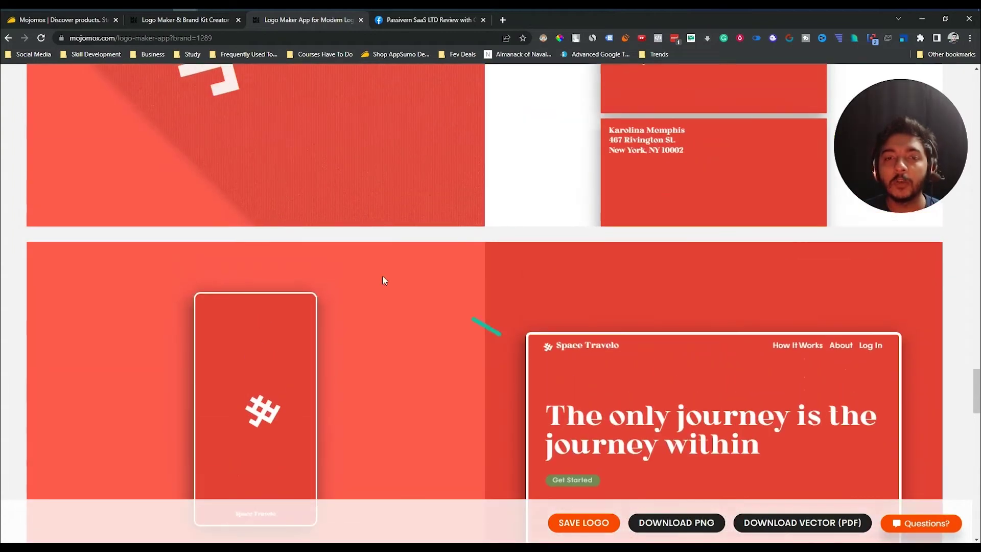
{"action": "scroll", "coordinate": [259, 290], "scroll_direction": "down", "scroll_amount": 2}
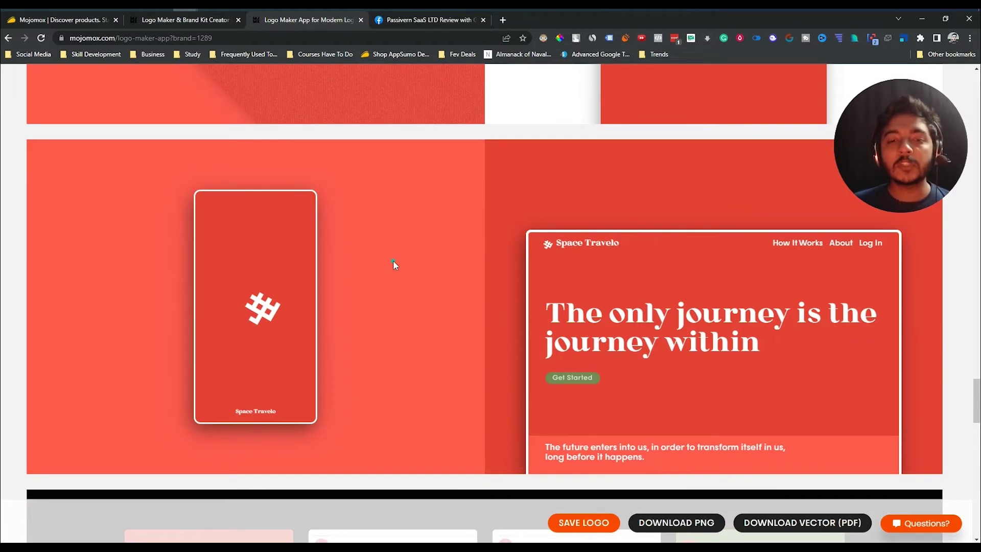
{"action": "scroll", "coordinate": [455, 293], "scroll_direction": "down", "scroll_amount": 5}
{"action": "scroll", "coordinate": [456, 294], "scroll_direction": "up", "scroll_amount": 4}
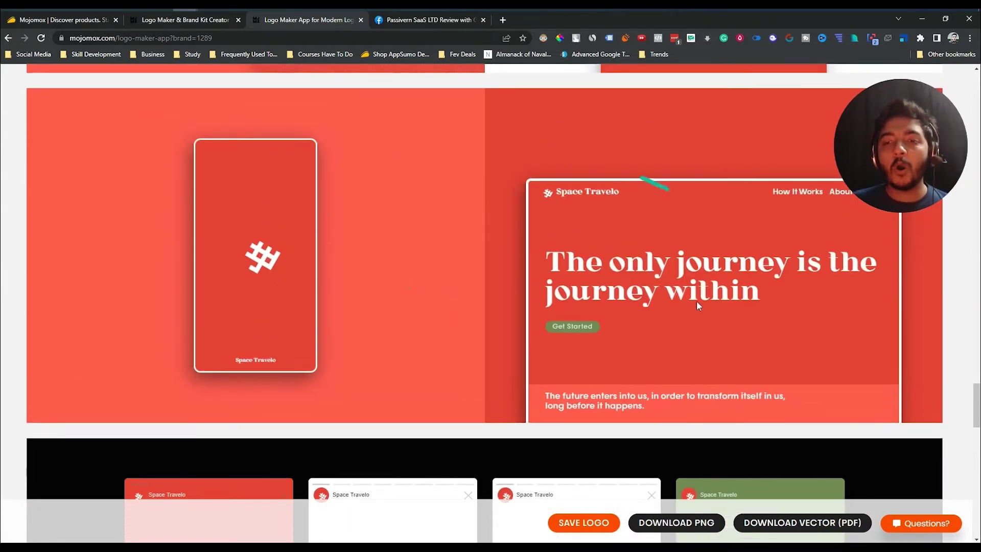
{"action": "scroll", "coordinate": [505, 222], "scroll_direction": "down", "scroll_amount": 2}
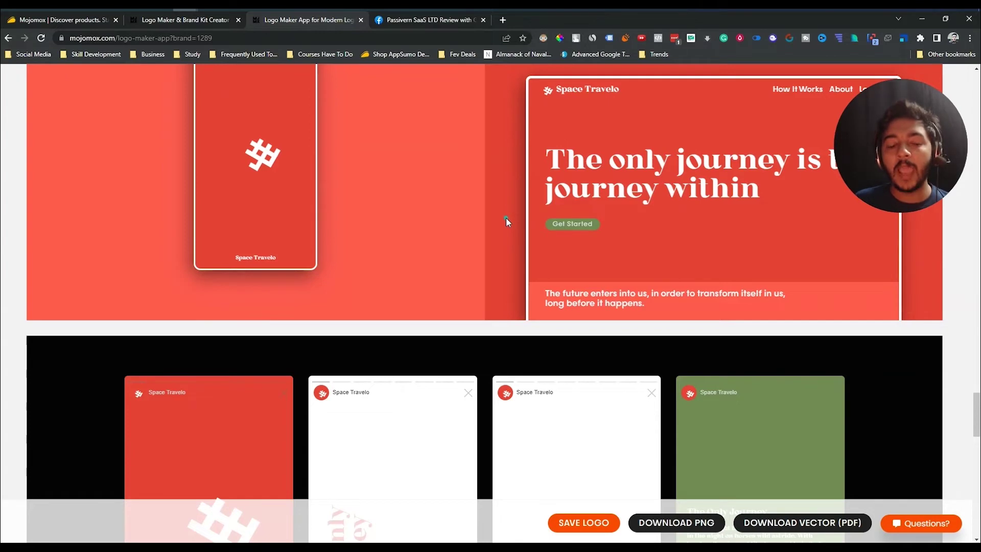
{"action": "scroll", "coordinate": [506, 219], "scroll_direction": "down", "scroll_amount": 15}
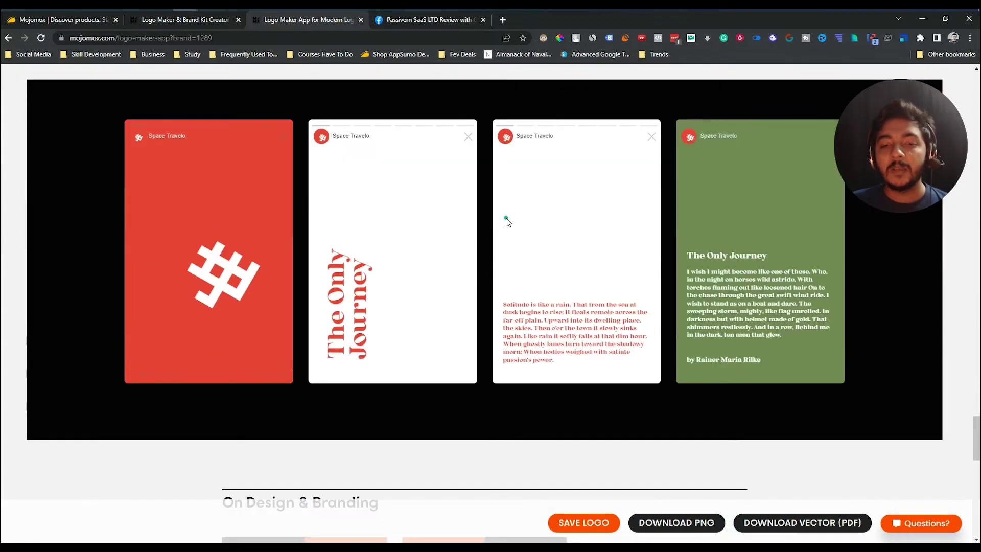
{"action": "scroll", "coordinate": [406, 250], "scroll_direction": "down", "scroll_amount": 4}
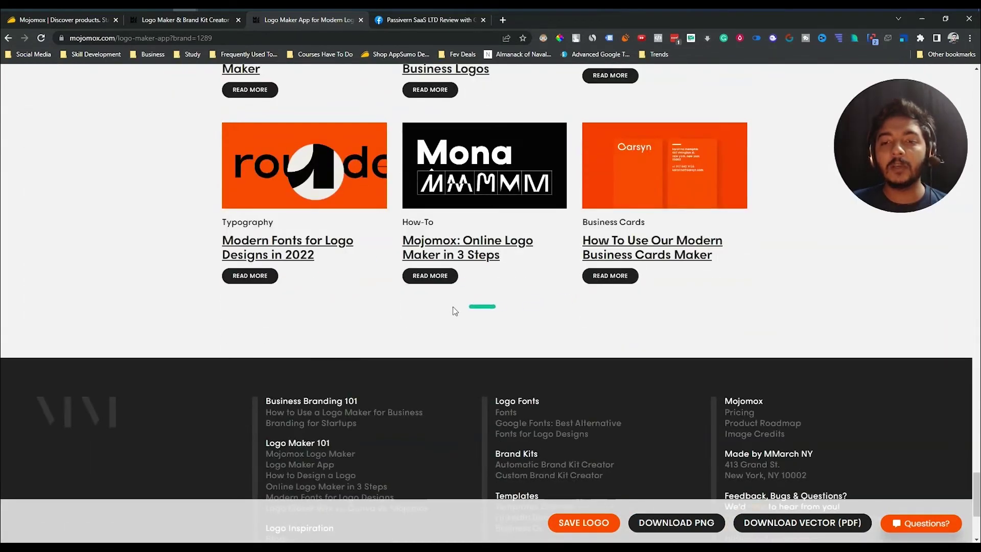
{"action": "scroll", "coordinate": [446, 308], "scroll_direction": "up", "scroll_amount": 6}
{"action": "scroll", "coordinate": [446, 308], "scroll_direction": "up", "scroll_amount": 6}
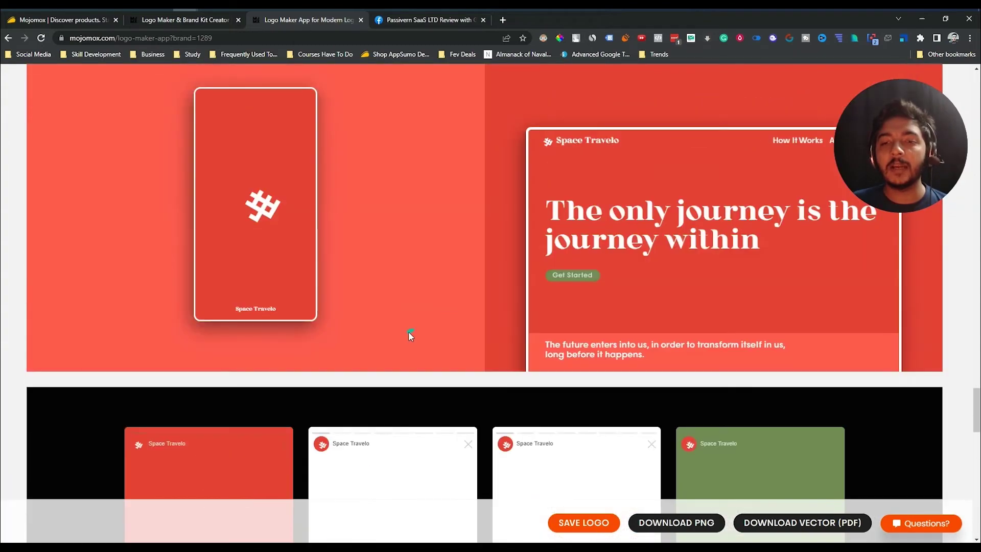
Step: Return to the logo editor and save the Space Travelo logo
{"action": "scroll", "coordinate": [409, 331], "scroll_direction": "up", "scroll_amount": 5}
{"action": "scroll", "coordinate": [398, 178], "scroll_direction": "up", "scroll_amount": 8}
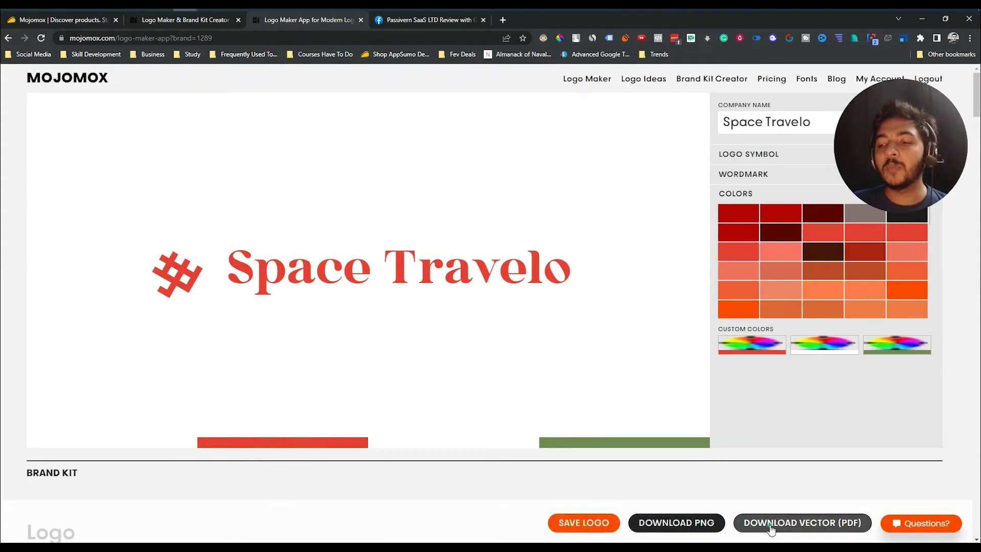
{"action": "left_click", "coordinate": [566, 533]}
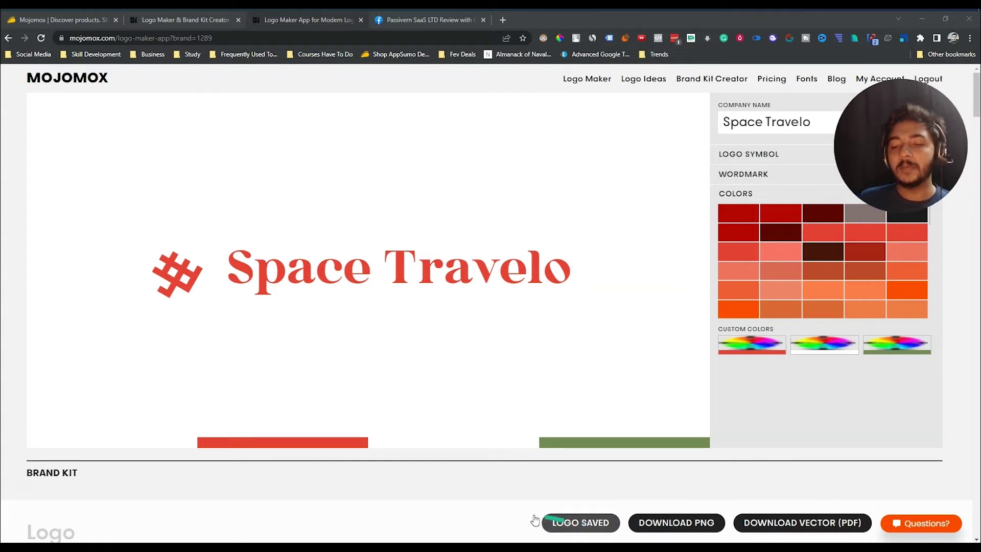
Step: Download the Space Travelo logo as a transparent PNG 500 px wide and view the downloaded file
{"action": "left_click", "coordinate": [679, 528]}
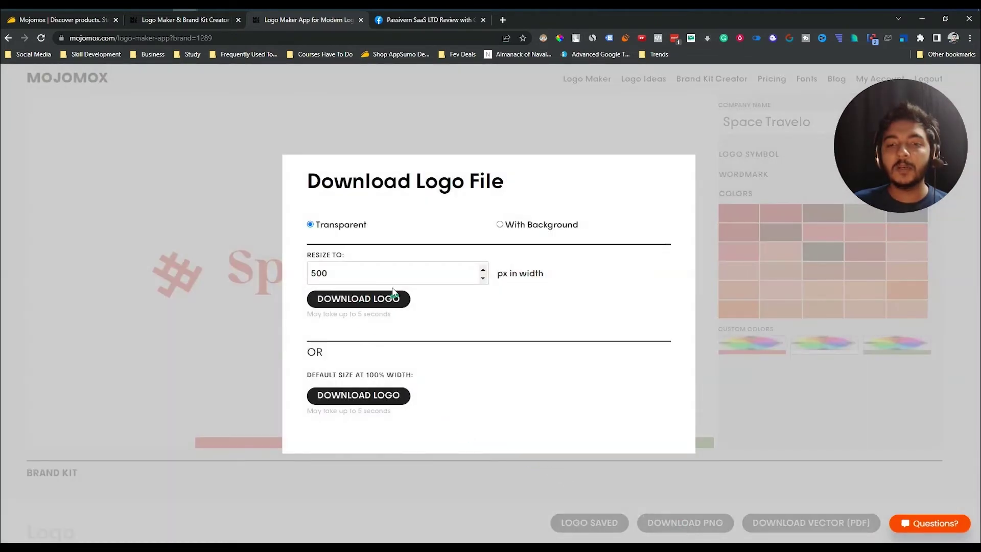
{"action": "left_click", "coordinate": [331, 274]}
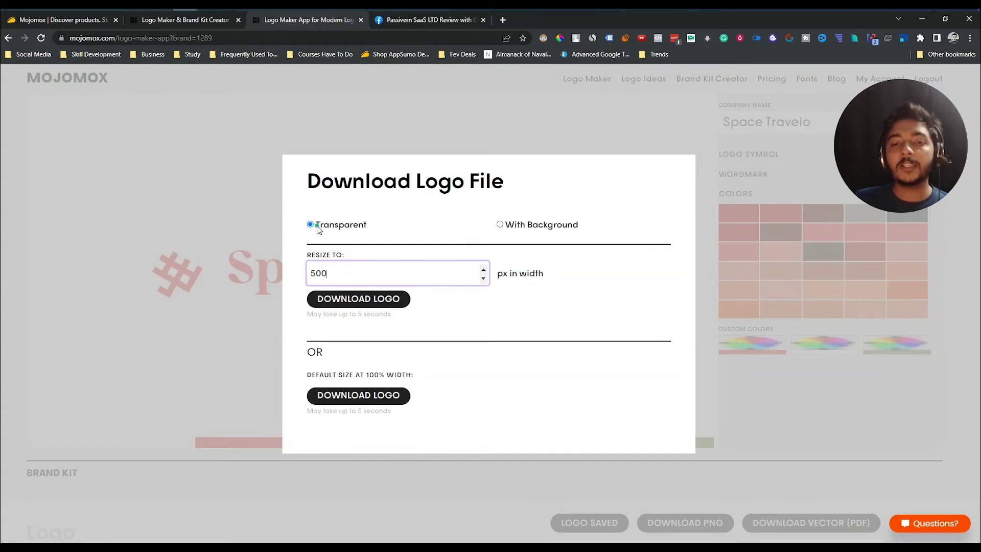
{"action": "left_click", "coordinate": [500, 224]}
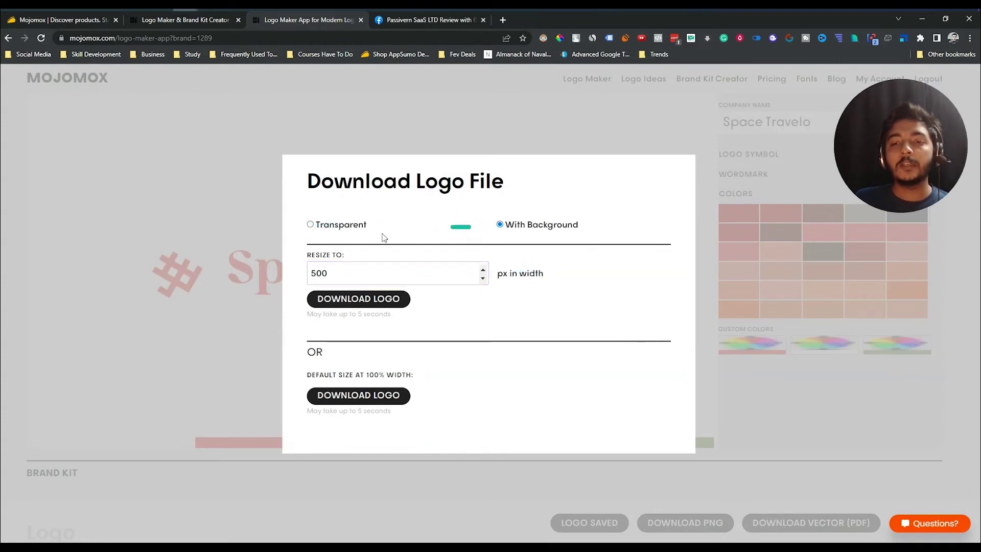
{"action": "left_click", "coordinate": [310, 225]}
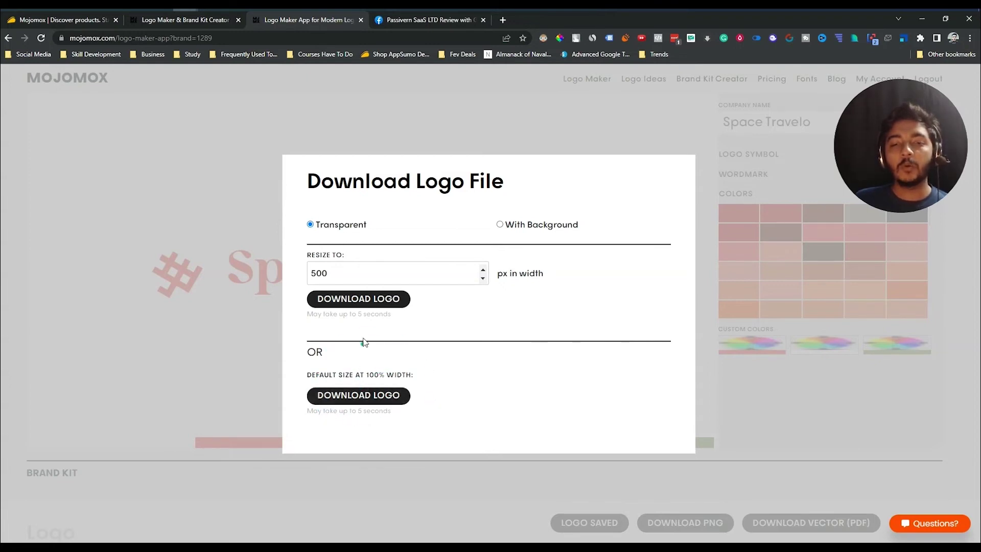
{"action": "left_click", "coordinate": [362, 303]}
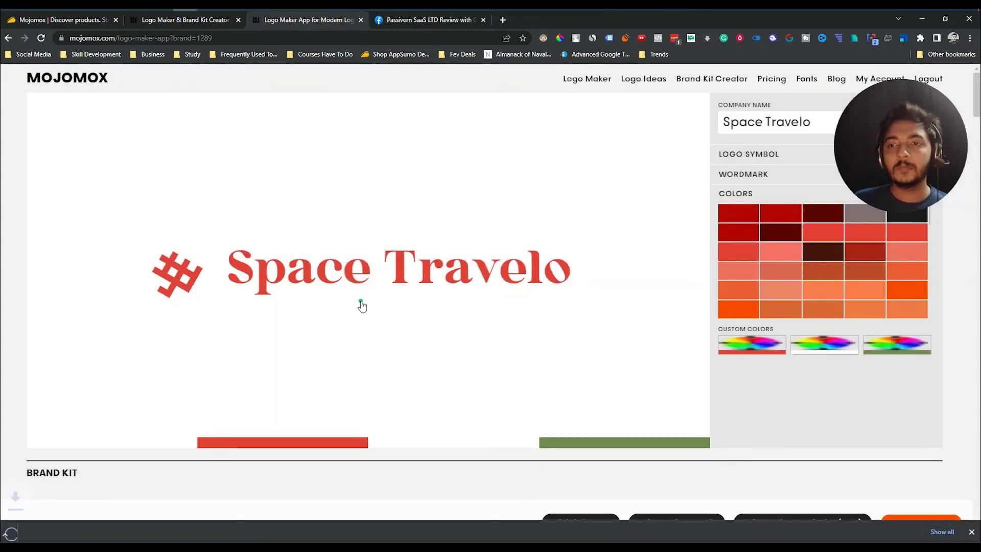
{"action": "left_click", "coordinate": [75, 531]}
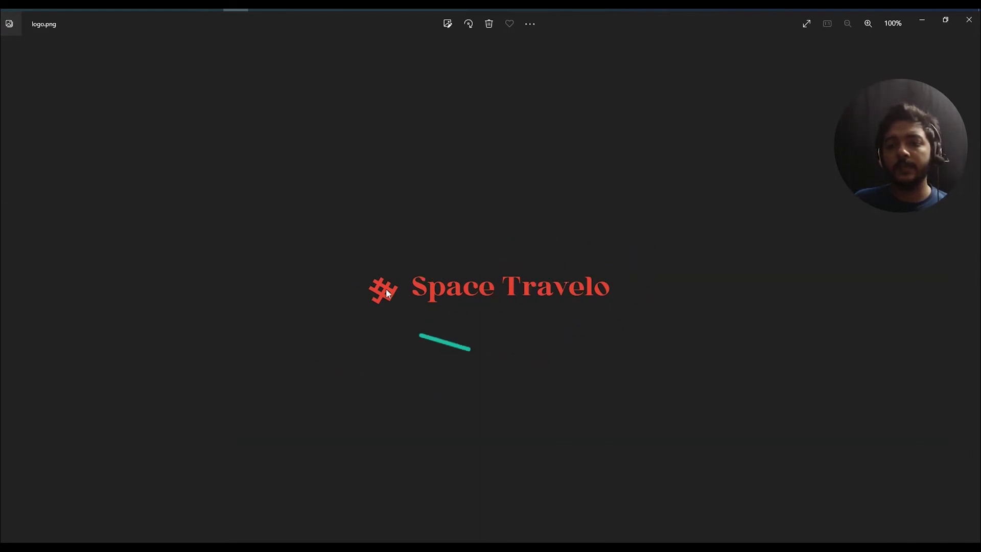
{"action": "left_click", "coordinate": [970, 20]}
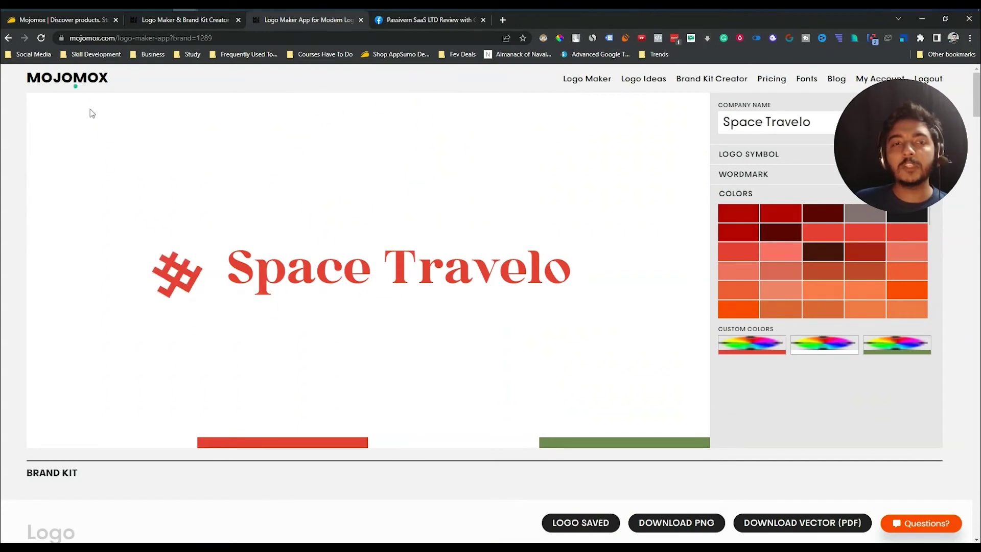
Step: Download the Space Travelo logo as a vector PDF and inspect the logo artwork in the downloaded file
{"action": "left_click", "coordinate": [823, 526]}
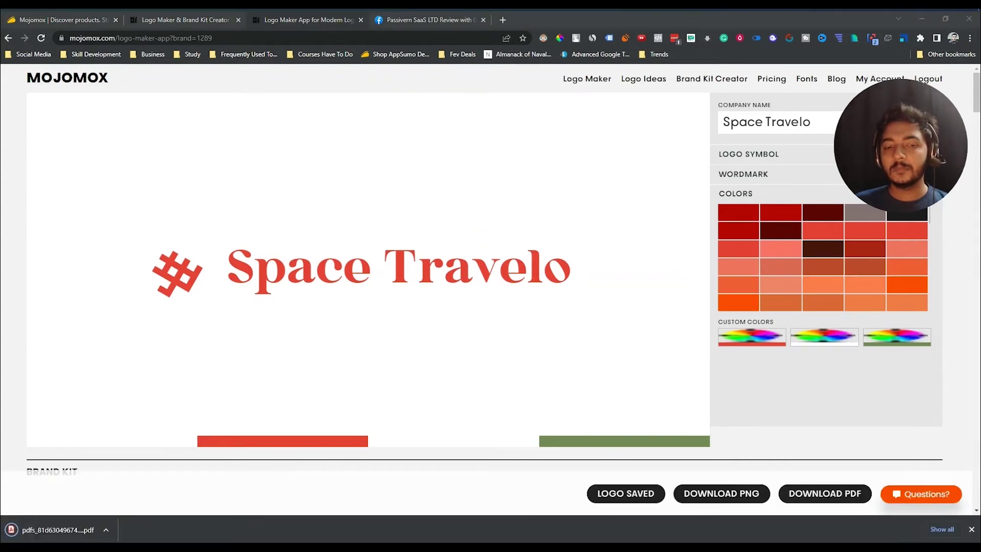
{"action": "left_click", "coordinate": [68, 531]}
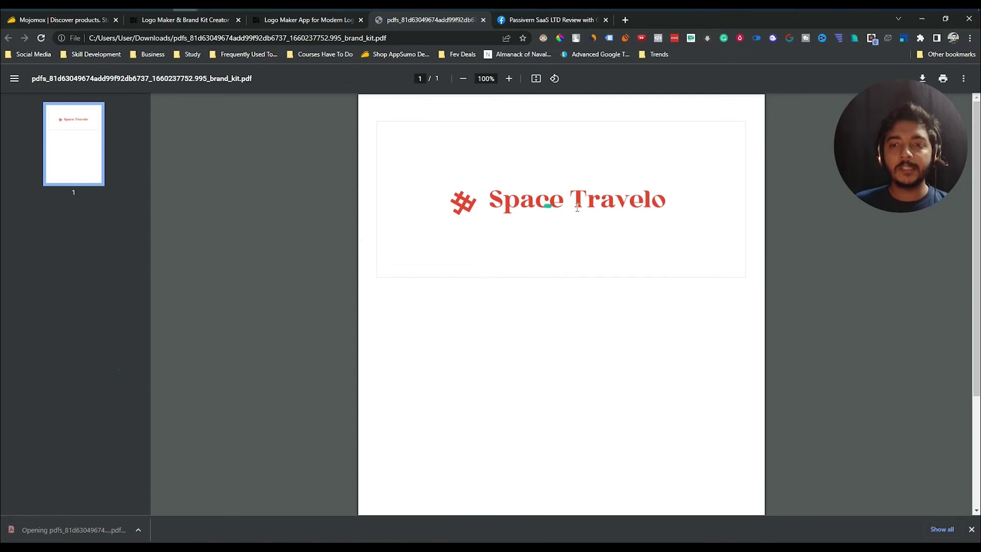
{"action": "scroll", "coordinate": [459, 211], "scroll_direction": "down", "scroll_amount": 1}
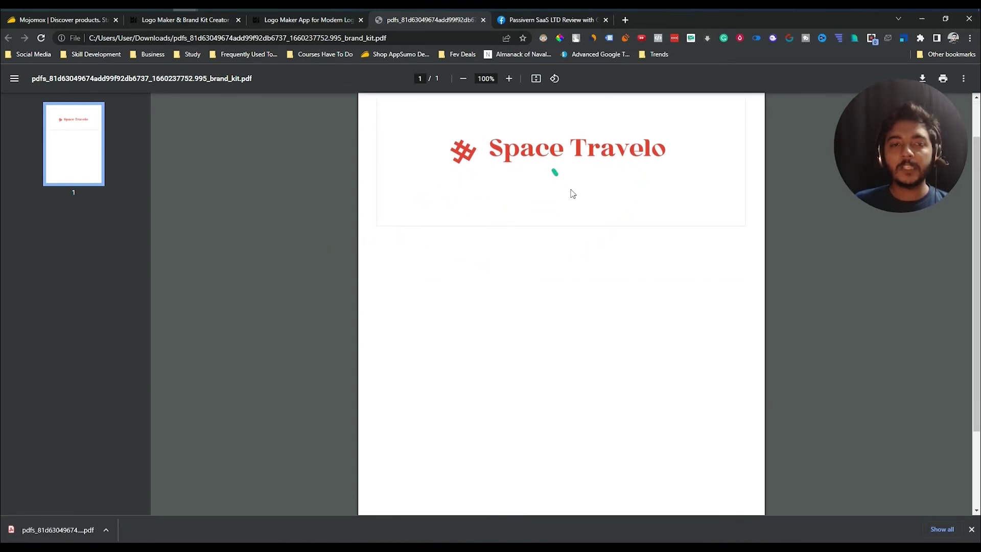
{"action": "scroll", "coordinate": [566, 189], "scroll_direction": "down", "scroll_amount": 2}
{"action": "scroll", "coordinate": [562, 257], "scroll_direction": "up", "scroll_amount": 3}
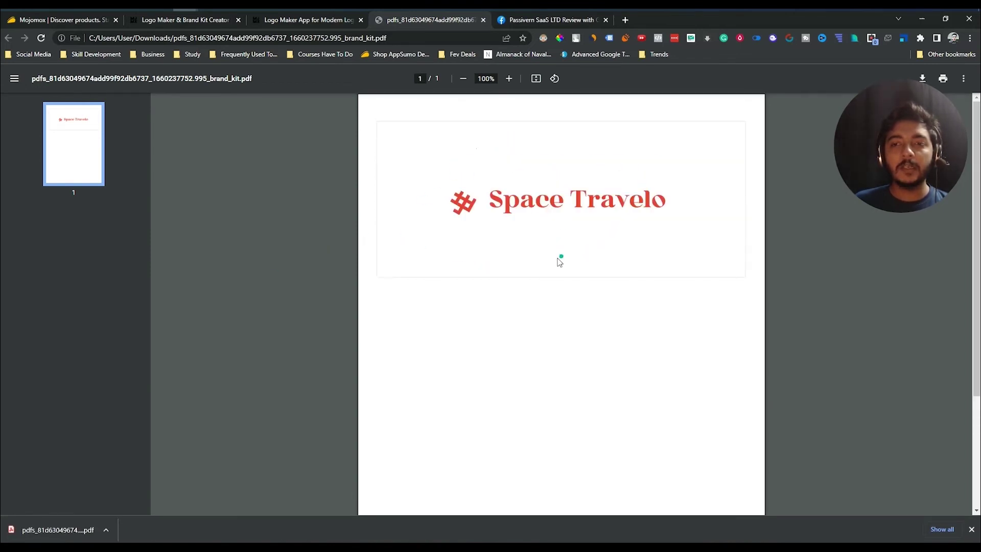
{"action": "scroll", "coordinate": [475, 256], "scroll_direction": "down", "scroll_amount": 3}
{"action": "scroll", "coordinate": [476, 304], "scroll_direction": "up", "scroll_amount": 3}
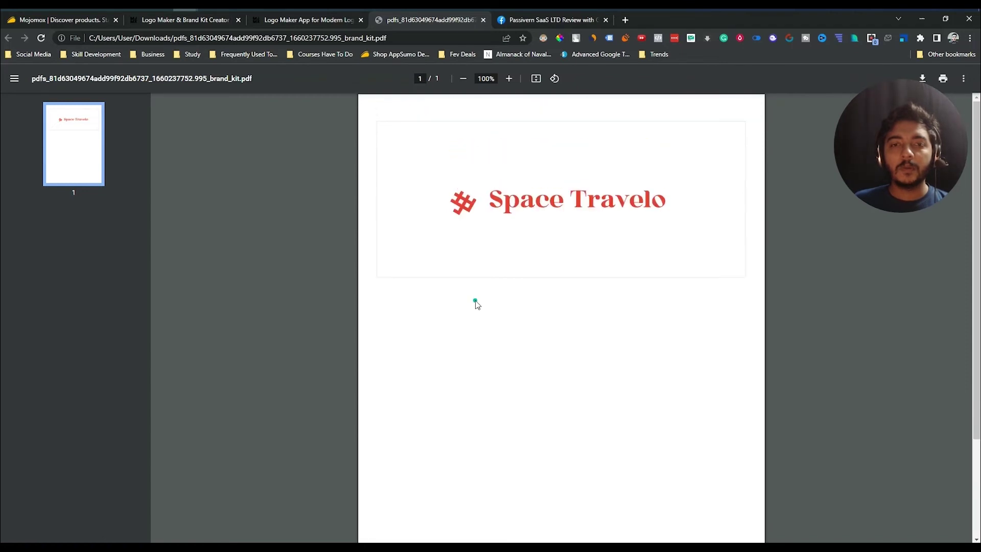
{"action": "left_click_drag", "start_coordinate": [461, 196], "coordinate": [678, 193]}
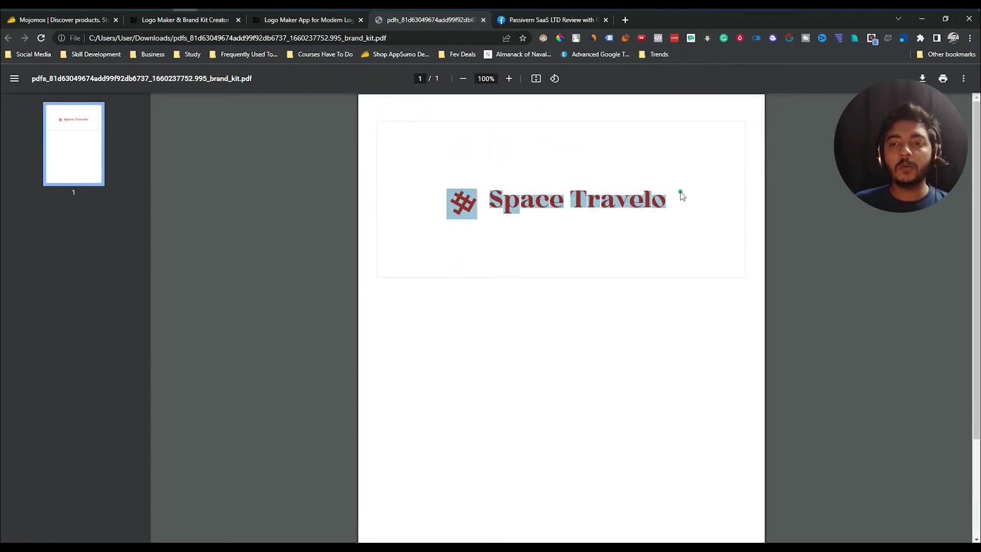
{"action": "left_click", "coordinate": [678, 193]}
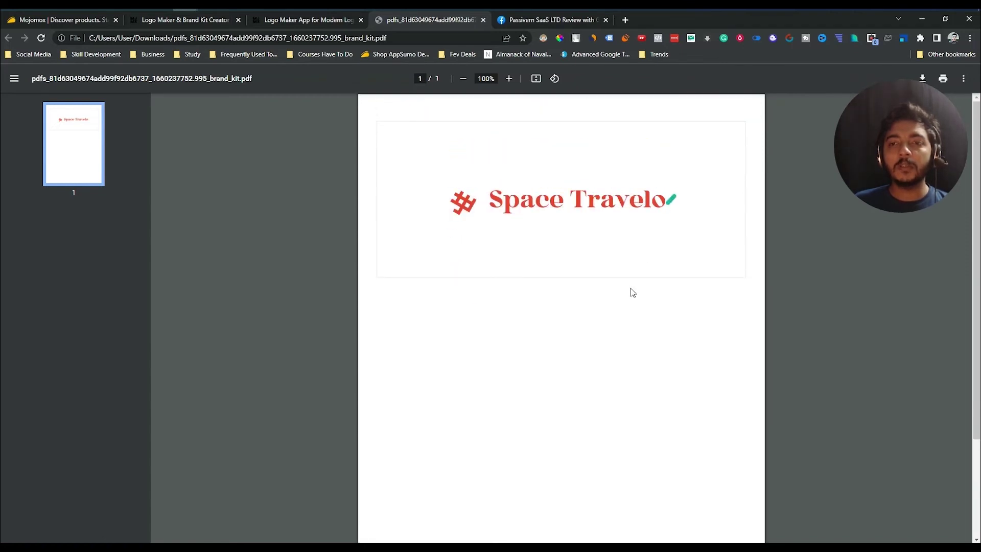
Step: Return to the logo editor and examine the brand kit's logo symbol versions on plain and colored backgrounds
{"action": "left_click", "coordinate": [289, 21]}
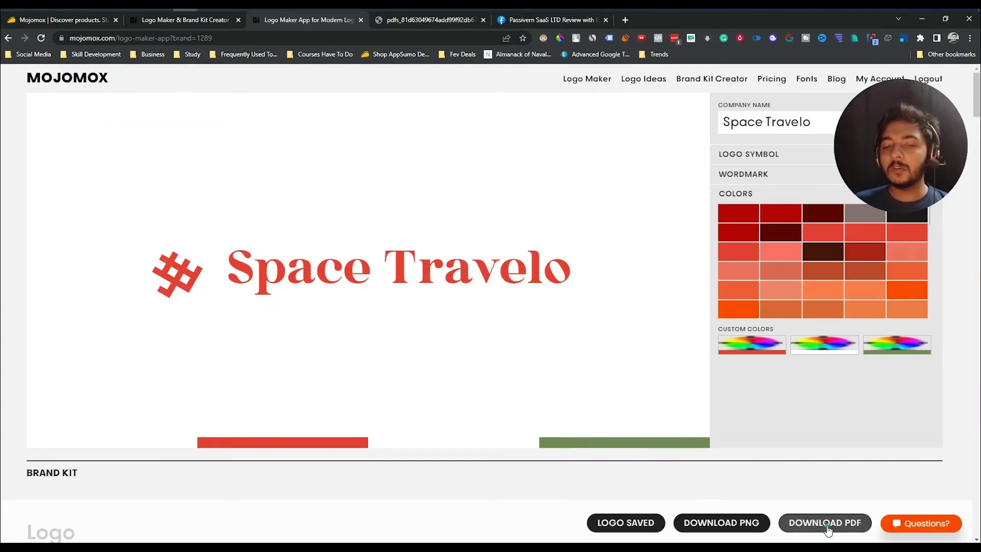
{"action": "scroll", "coordinate": [831, 470], "scroll_direction": "down", "scroll_amount": 7}
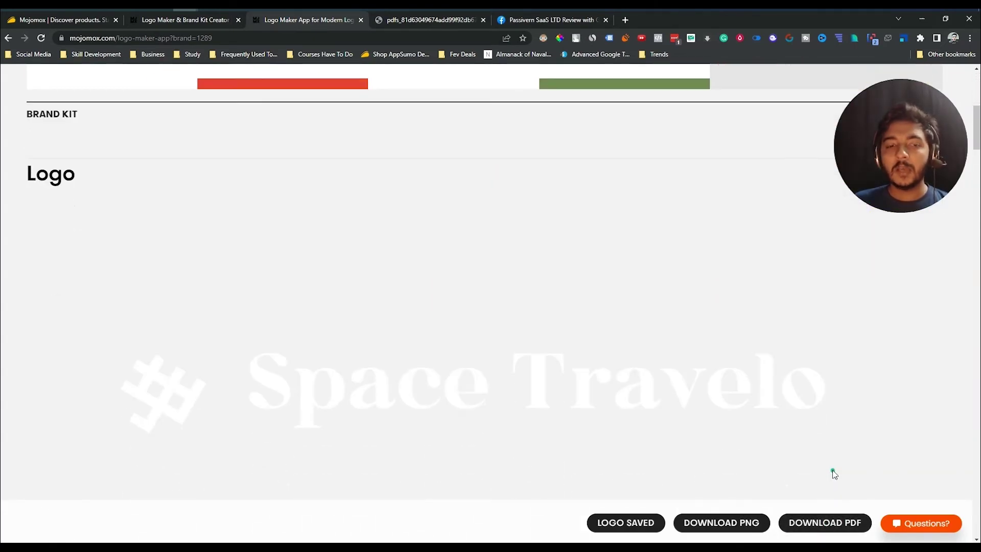
{"action": "scroll", "coordinate": [832, 471], "scroll_direction": "down", "scroll_amount": 15}
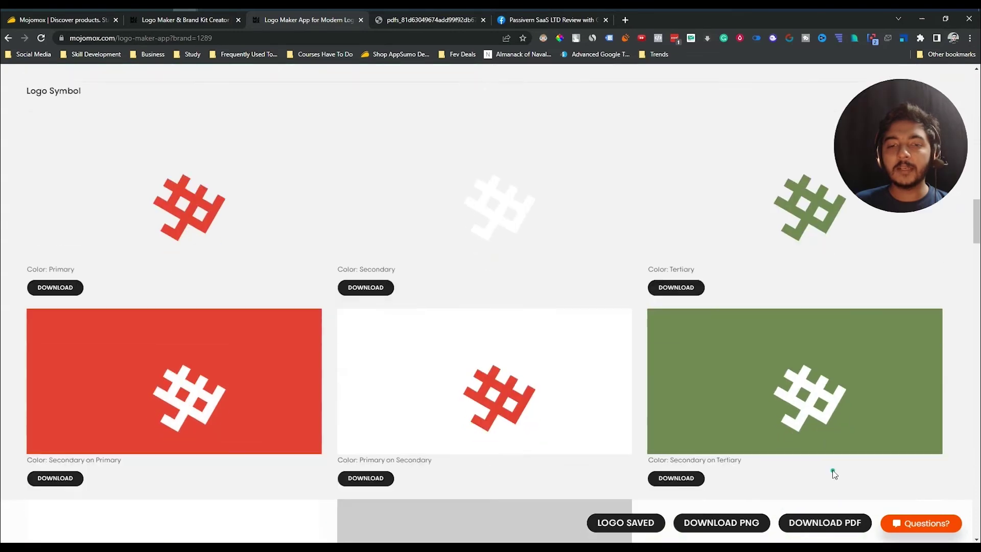
{"action": "scroll", "coordinate": [324, 259], "scroll_direction": "down", "scroll_amount": 1}
{"action": "scroll", "coordinate": [609, 292], "scroll_direction": "up", "scroll_amount": 6}
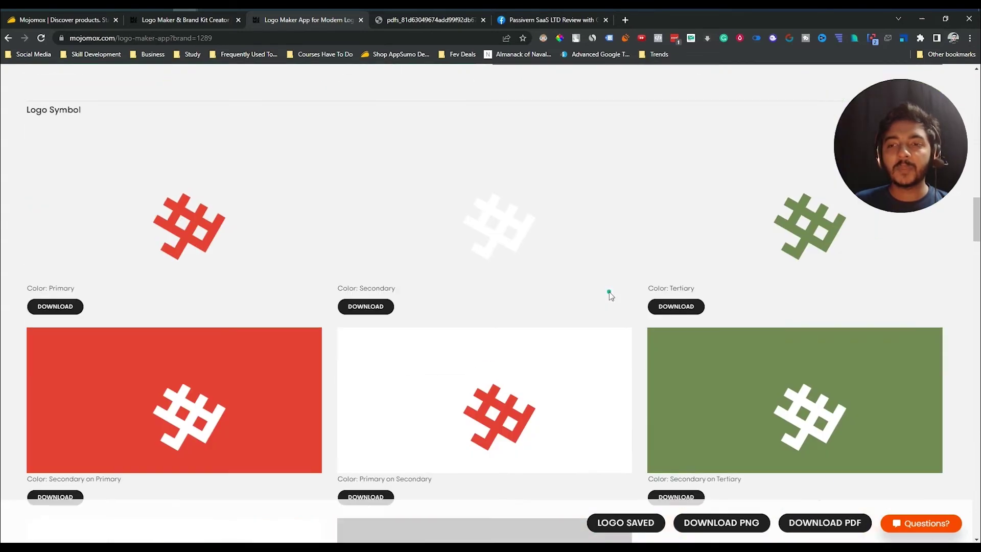
{"action": "scroll", "coordinate": [465, 330], "scroll_direction": "down", "scroll_amount": 1}
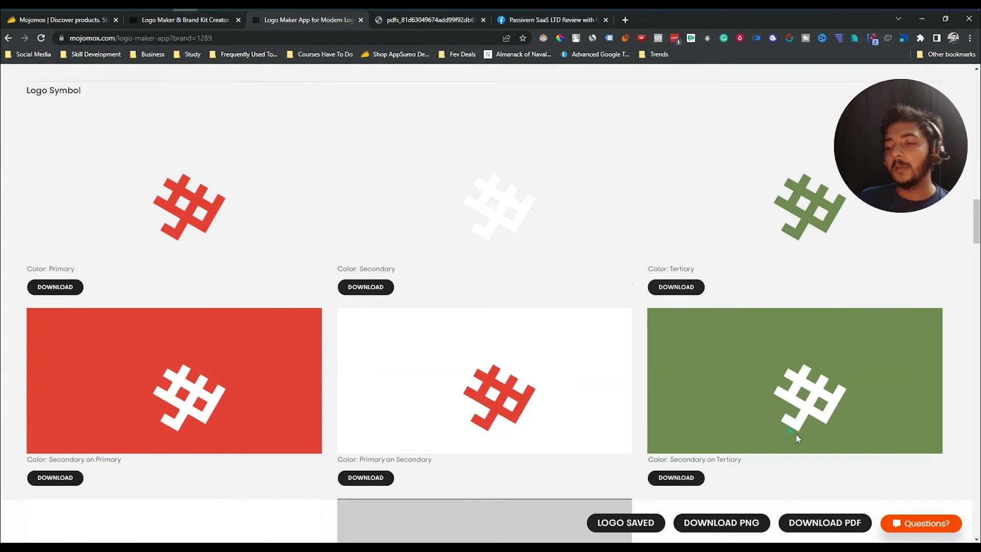
{"action": "scroll", "coordinate": [802, 458], "scroll_direction": "up", "scroll_amount": 12}
{"action": "scroll", "coordinate": [802, 449], "scroll_direction": "up", "scroll_amount": 10}
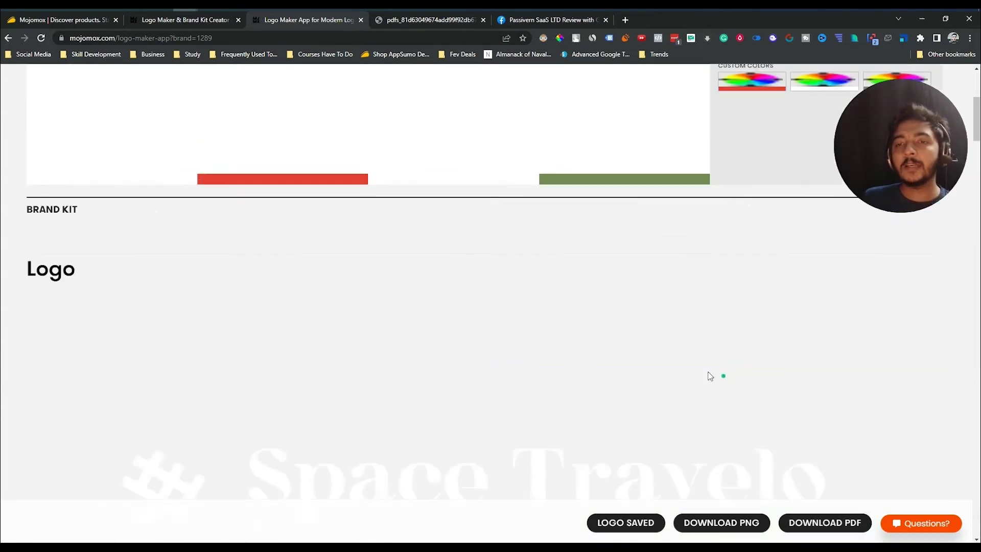
{"action": "scroll", "coordinate": [311, 368], "scroll_direction": "down", "scroll_amount": 5}
{"action": "scroll", "coordinate": [311, 365], "scroll_direction": "up", "scroll_amount": 4}
{"action": "scroll", "coordinate": [312, 365], "scroll_direction": "up", "scroll_amount": 3}
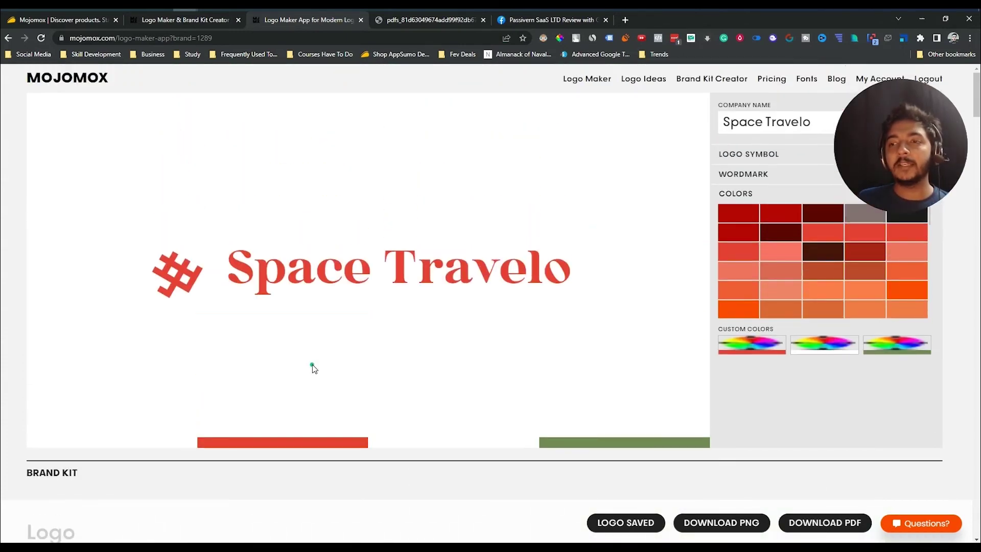
Step: Examine the individually downloadable full-logo versions in the brand kit, including primary on secondary, secondary on tertiary, black and white
{"action": "left_click_drag", "start_coordinate": [877, 169], "coordinate": [70, 165]}
{"action": "scroll", "coordinate": [597, 344], "scroll_direction": "down", "scroll_amount": 13}
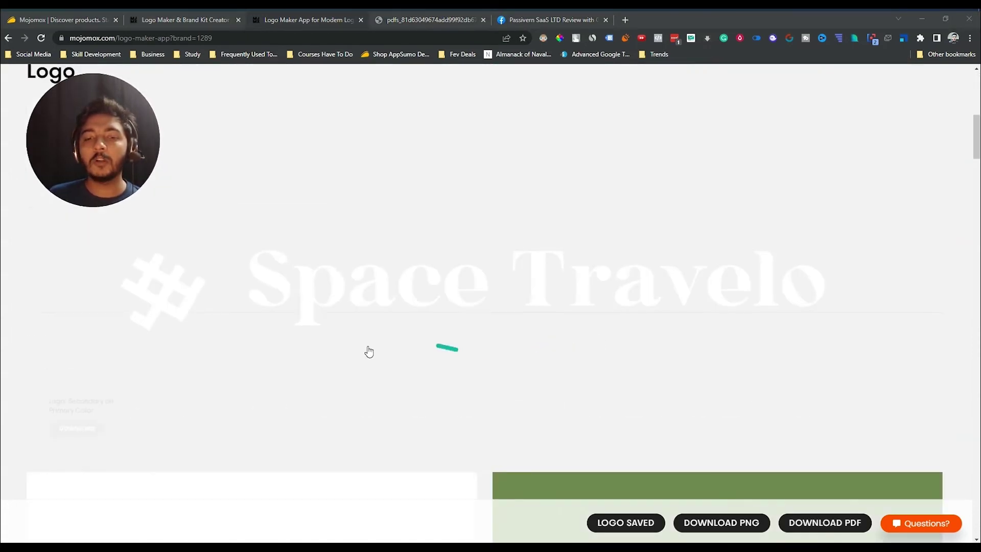
{"action": "scroll", "coordinate": [341, 397], "scroll_direction": "down", "scroll_amount": 3}
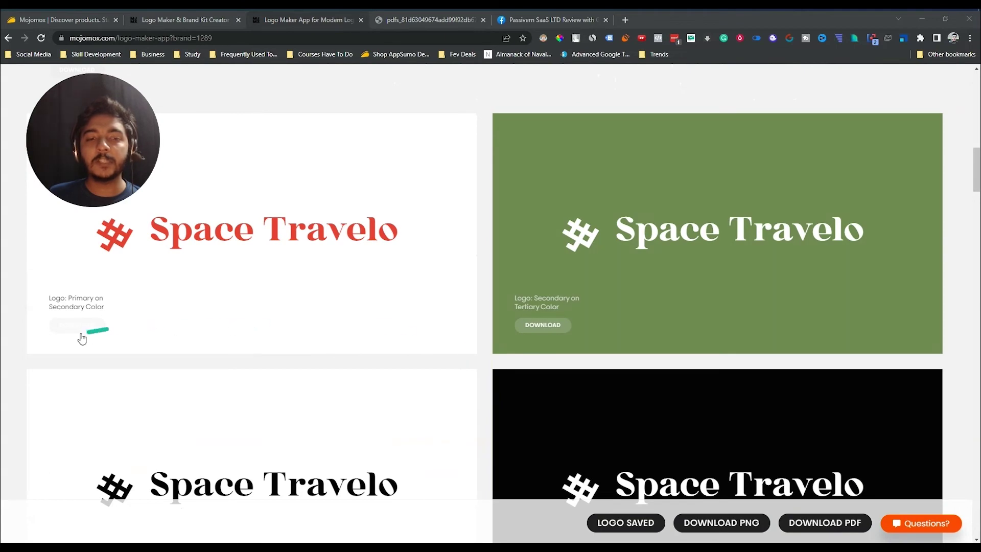
{"action": "scroll", "coordinate": [531, 329], "scroll_direction": "down", "scroll_amount": 6}
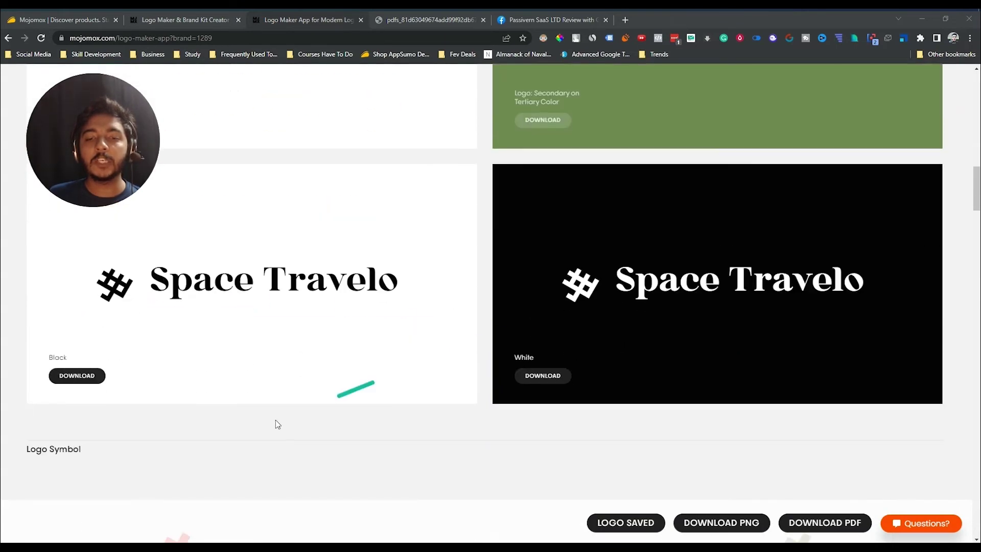
{"action": "scroll", "coordinate": [455, 337], "scroll_direction": "up", "scroll_amount": 20}
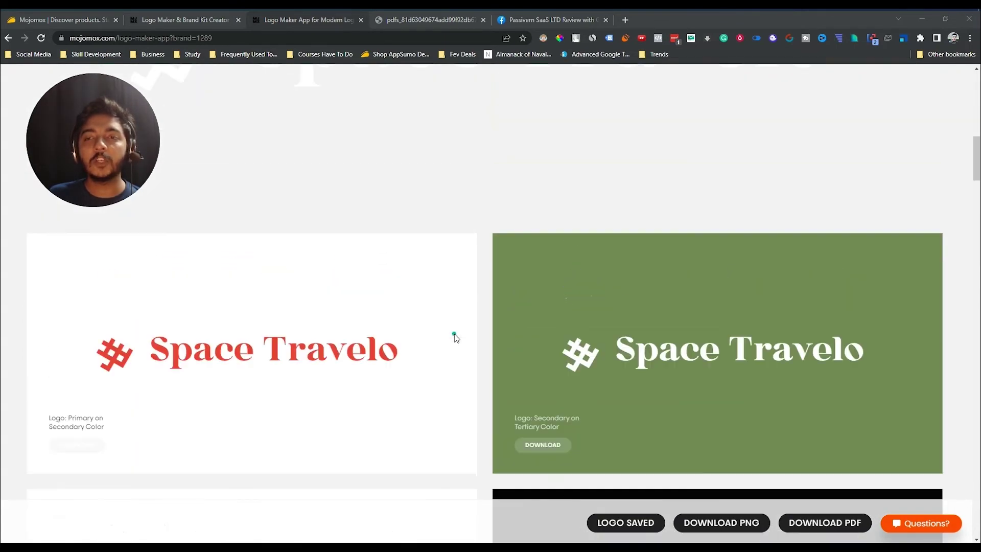
Step: Open the account page and review the brand kit options for the saved Passivern and Space Travelo brands
{"action": "left_click_drag", "start_coordinate": [93, 166], "coordinate": [828, 238]}
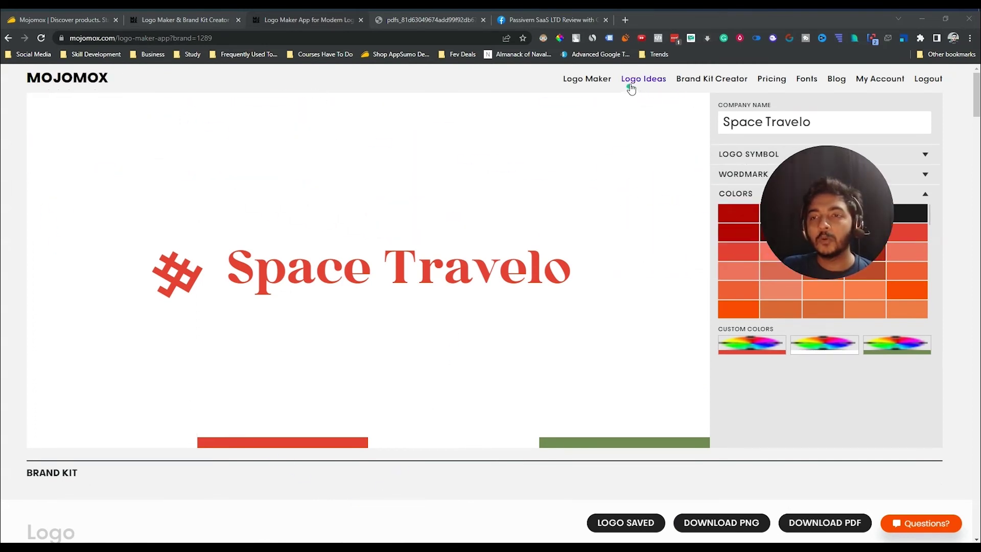
{"action": "left_click", "coordinate": [872, 80]}
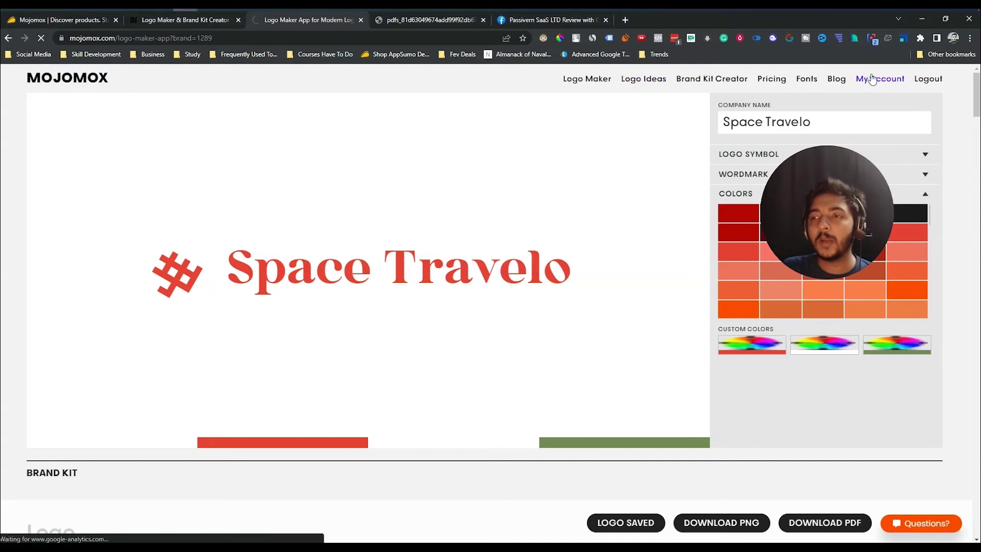
{"action": "left_click_drag", "start_coordinate": [812, 215], "coordinate": [132, 202]}
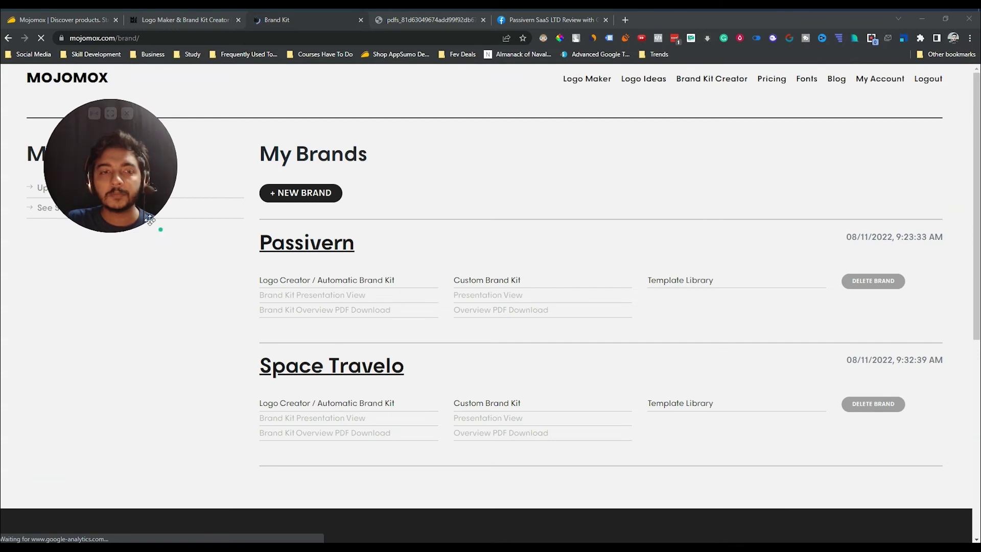
{"action": "left_click", "coordinate": [518, 407]}
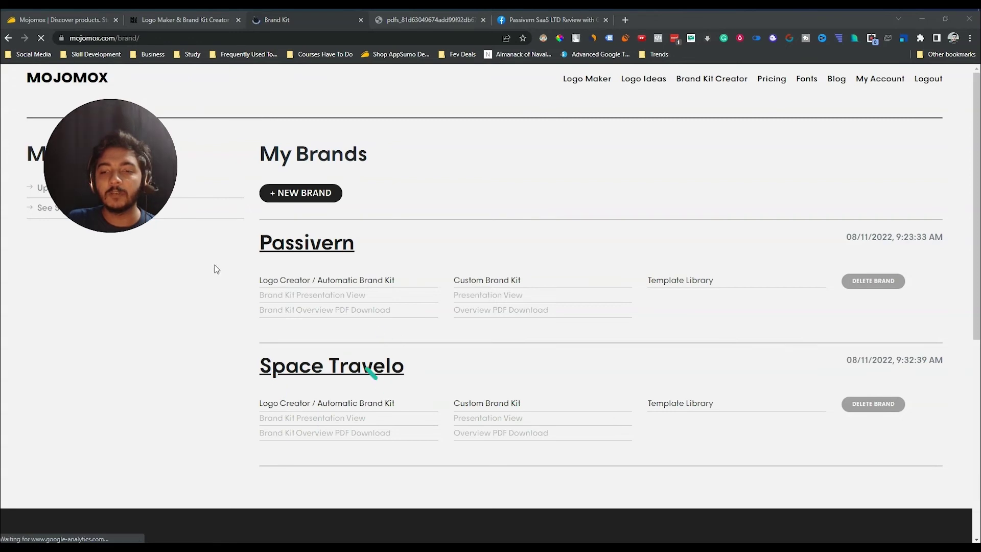
{"action": "mouse_move", "coordinate": [125, 196]}
{"action": "left_mouse_down"}
{"action": "mouse_move", "coordinate": [691, 167]}
{"action": "mouse_move", "coordinate": [215, 174]}
{"action": "mouse_move", "coordinate": [128, 193]}
{"action": "left_mouse_up"}
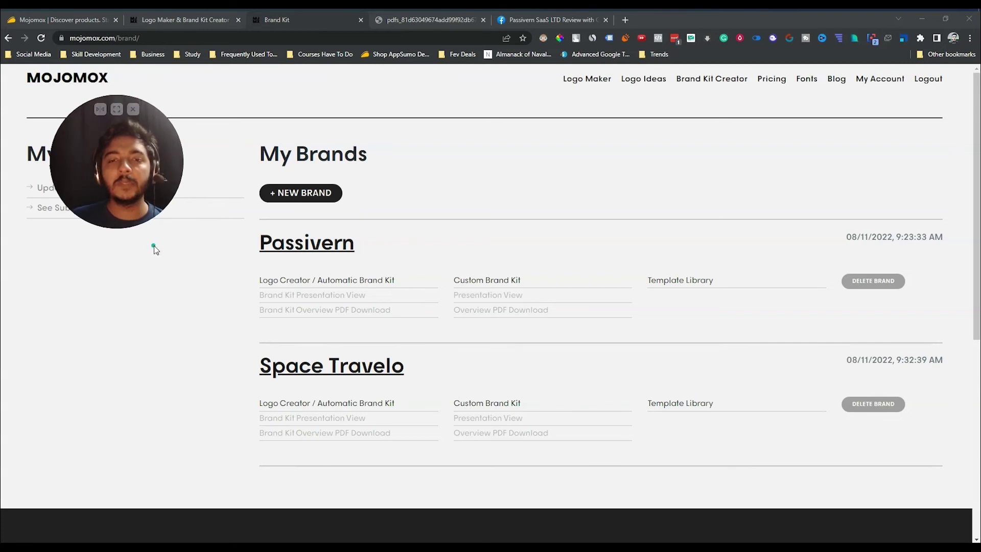
{"action": "left_click_drag", "start_coordinate": [77, 176], "coordinate": [54, 171]}
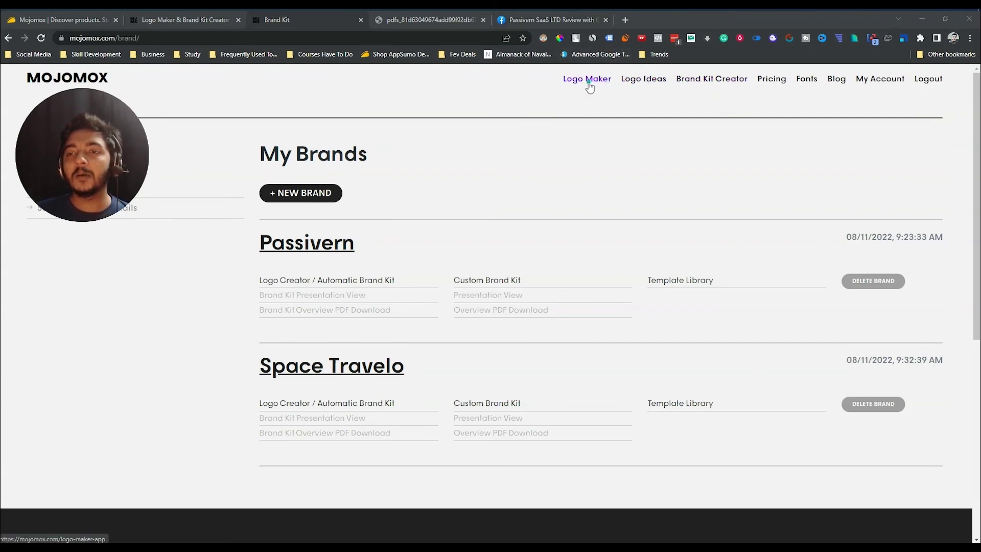
Step: Open the Logo Ideas page and browse the logo design examples by industry
{"action": "left_click", "coordinate": [647, 81]}
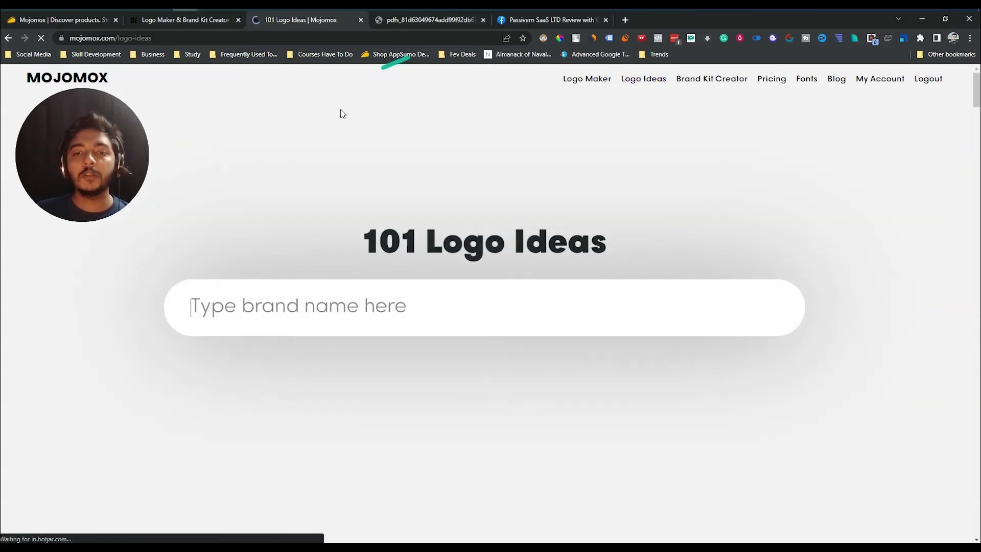
{"action": "scroll", "coordinate": [653, 283], "scroll_direction": "down", "scroll_amount": 12}
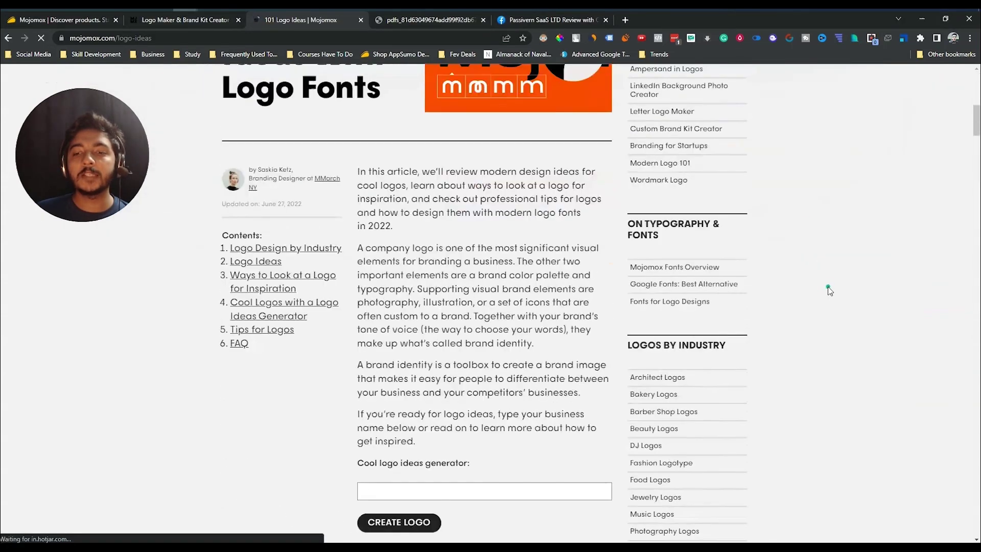
{"action": "scroll", "coordinate": [827, 286], "scroll_direction": "down", "scroll_amount": 5}
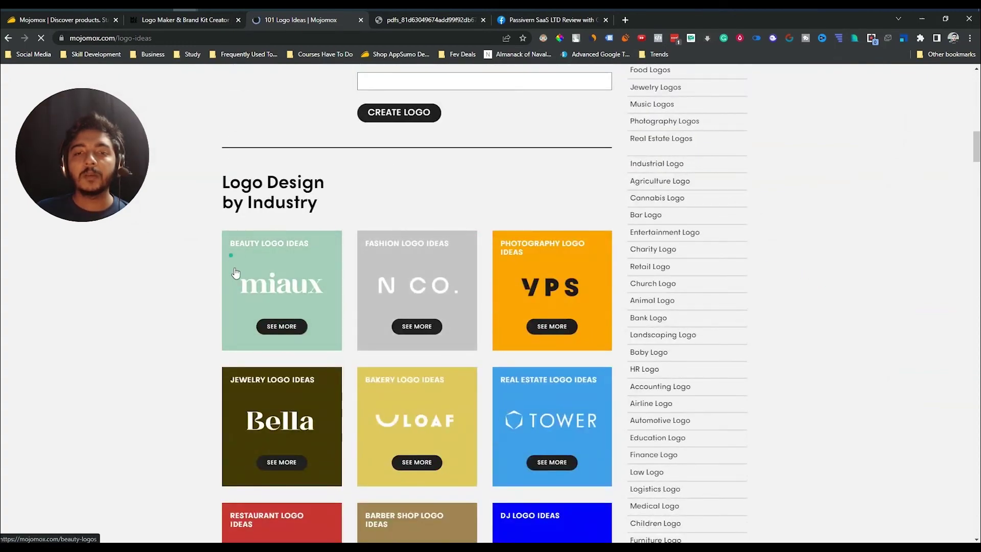
{"action": "scroll", "coordinate": [435, 326], "scroll_direction": "down", "scroll_amount": 5}
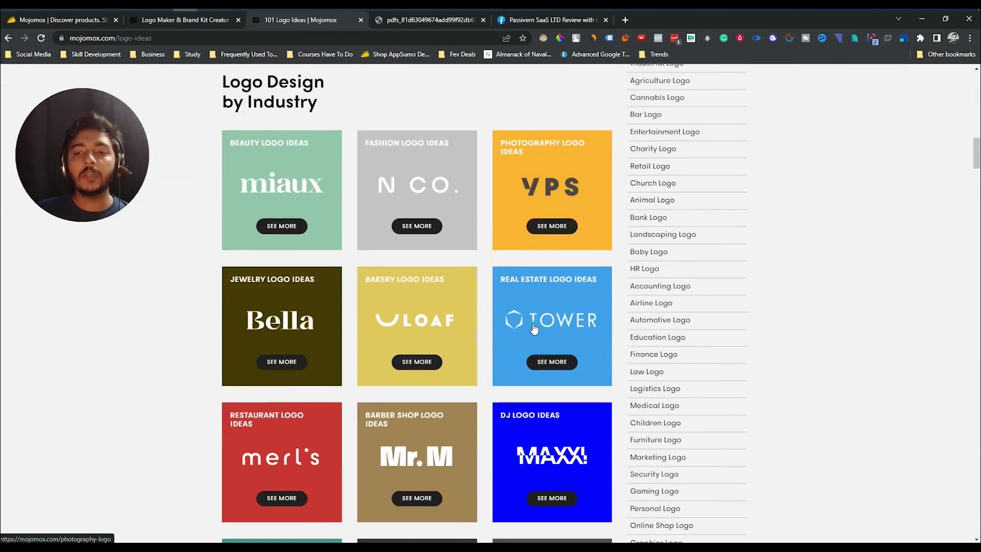
Step: Browse the remaining industry examples, 2022/23 logo trends and logo templates on the Logo Ideas page, and open the Brand Kit Creator
{"action": "scroll", "coordinate": [285, 267], "scroll_direction": "down", "scroll_amount": 14}
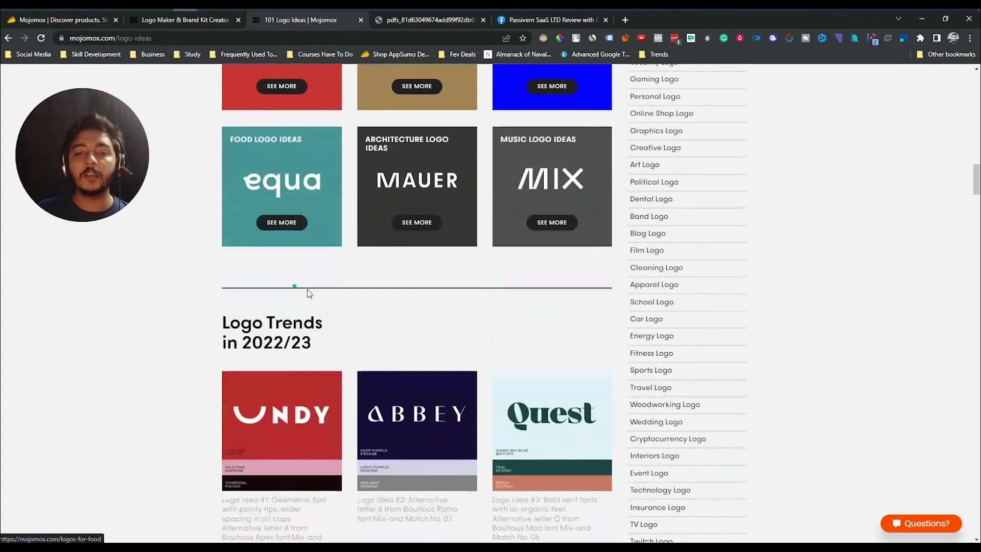
{"action": "scroll", "coordinate": [320, 306], "scroll_direction": "down", "scroll_amount": 10}
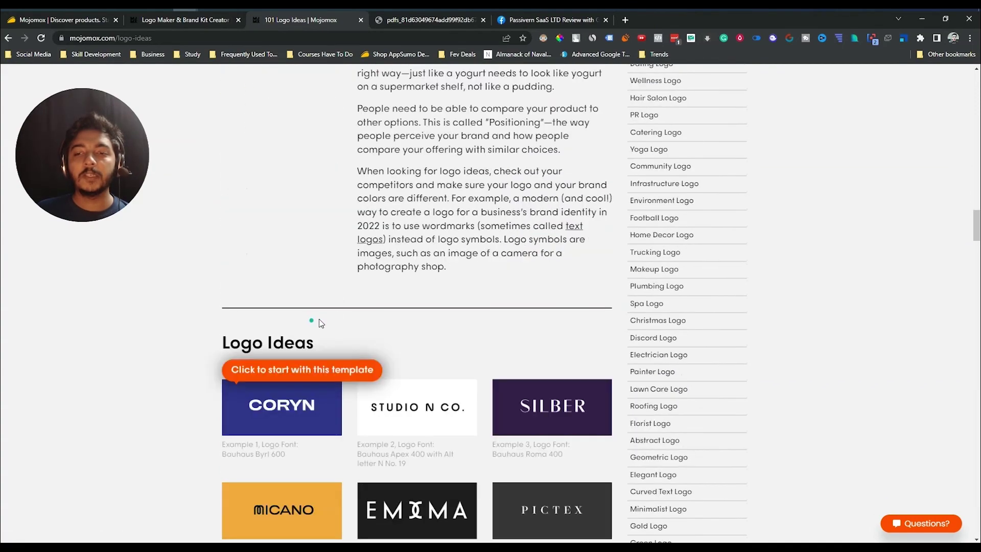
{"action": "scroll", "coordinate": [406, 239], "scroll_direction": "down", "scroll_amount": 14}
{"action": "scroll", "coordinate": [836, 371], "scroll_direction": "up", "scroll_amount": 20}
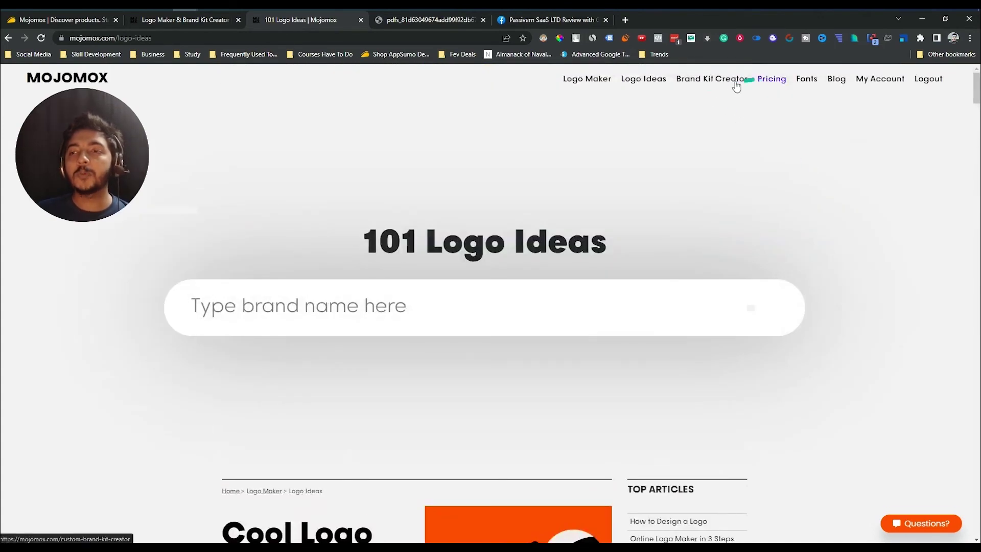
{"action": "left_click", "coordinate": [725, 80]}
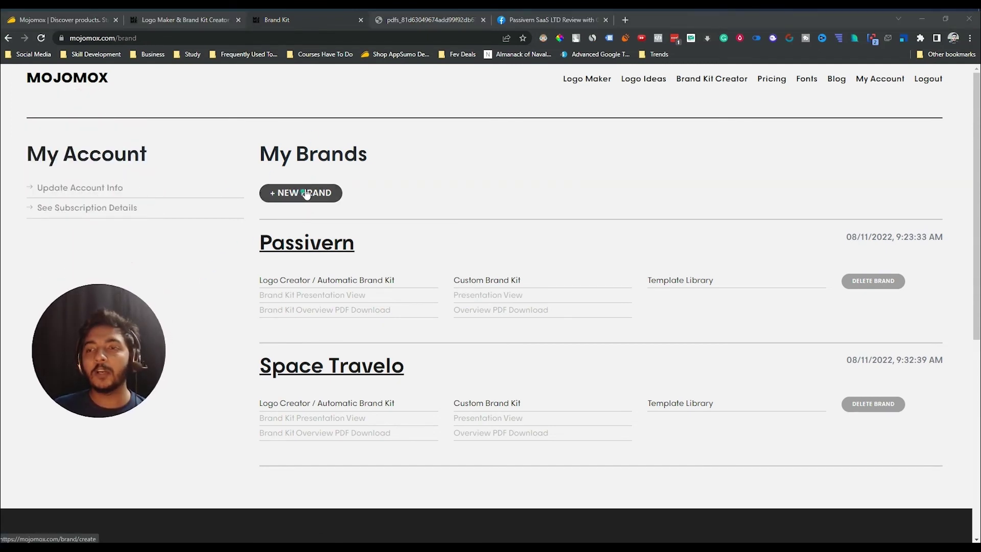
Step: Open the Fonts page, examine the Bauhaus font catalog and details, and return to the Mojomox home page
{"action": "left_click", "coordinate": [800, 85]}
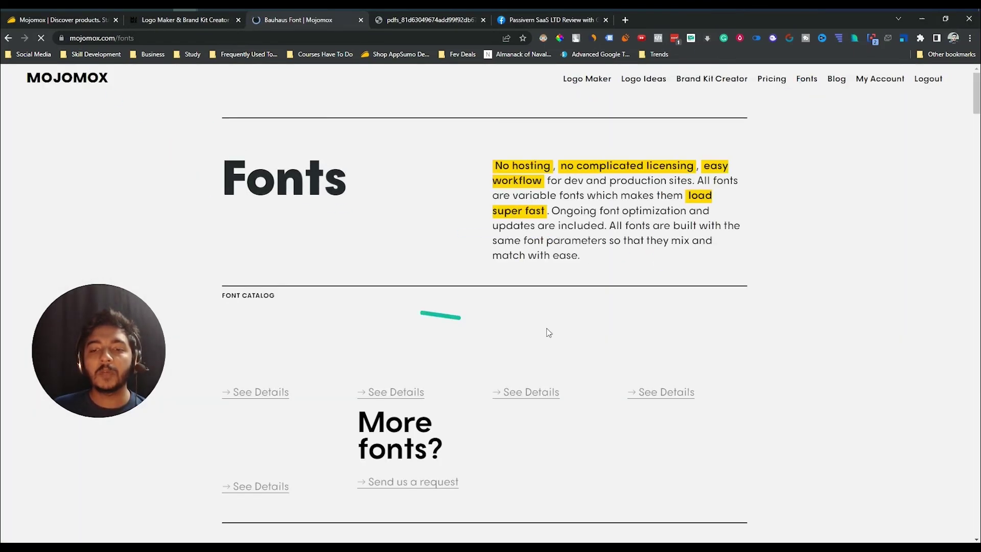
{"action": "scroll", "coordinate": [548, 332], "scroll_direction": "down", "scroll_amount": 15}
{"action": "scroll", "coordinate": [464, 332], "scroll_direction": "down", "scroll_amount": 15}
{"action": "scroll", "coordinate": [377, 305], "scroll_direction": "down", "scroll_amount": 10}
{"action": "scroll", "coordinate": [817, 214], "scroll_direction": "up", "scroll_amount": 20}
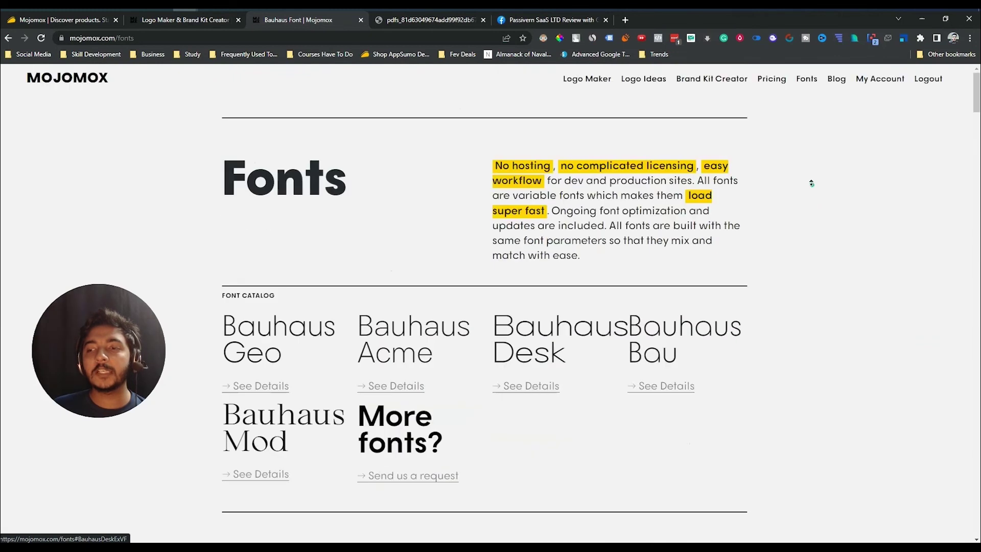
{"action": "left_click", "coordinate": [101, 83]}
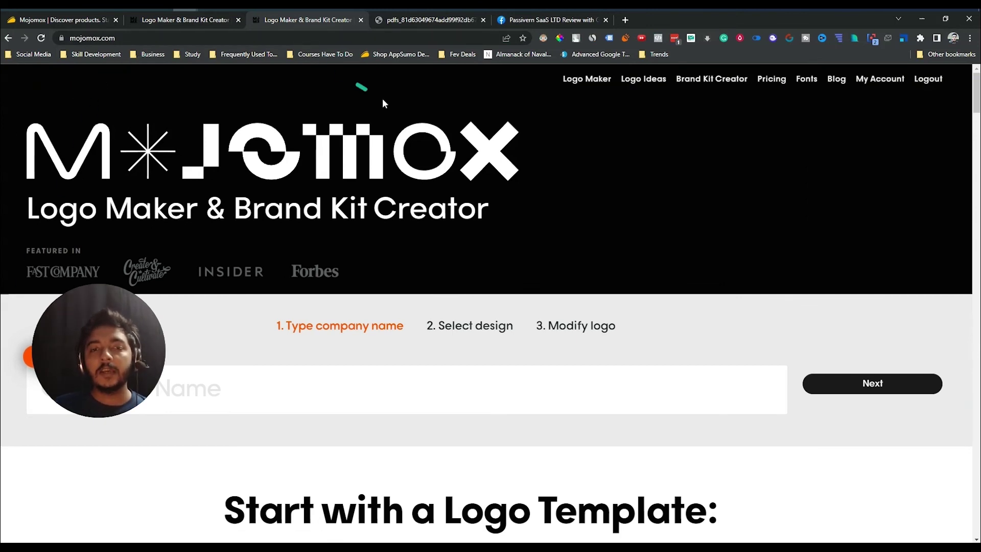
Step: Switch to the AppSumo deal page and review the Mojomox lifetime plan's one-time price and included features
{"action": "left_click", "coordinate": [91, 21]}
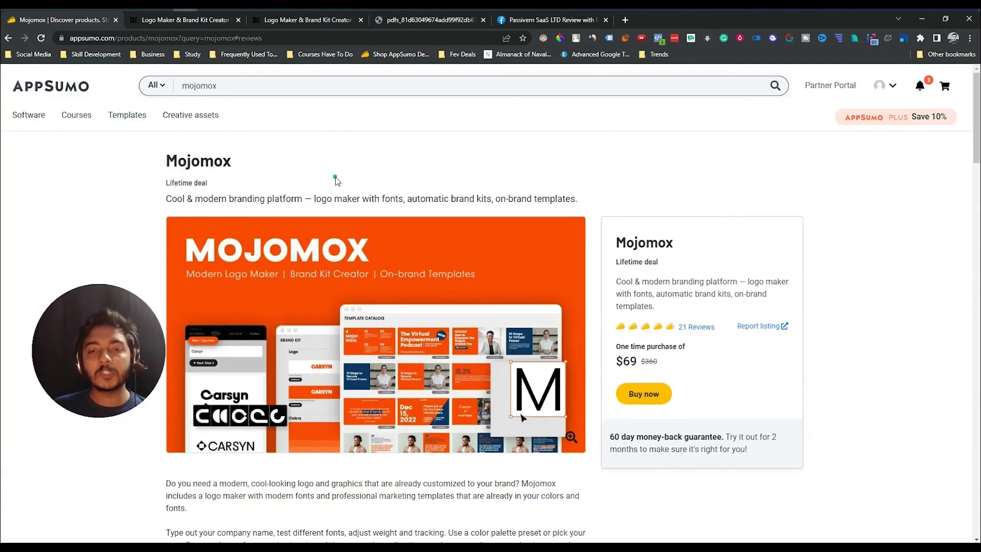
{"action": "scroll", "coordinate": [335, 180], "scroll_direction": "down", "scroll_amount": 10}
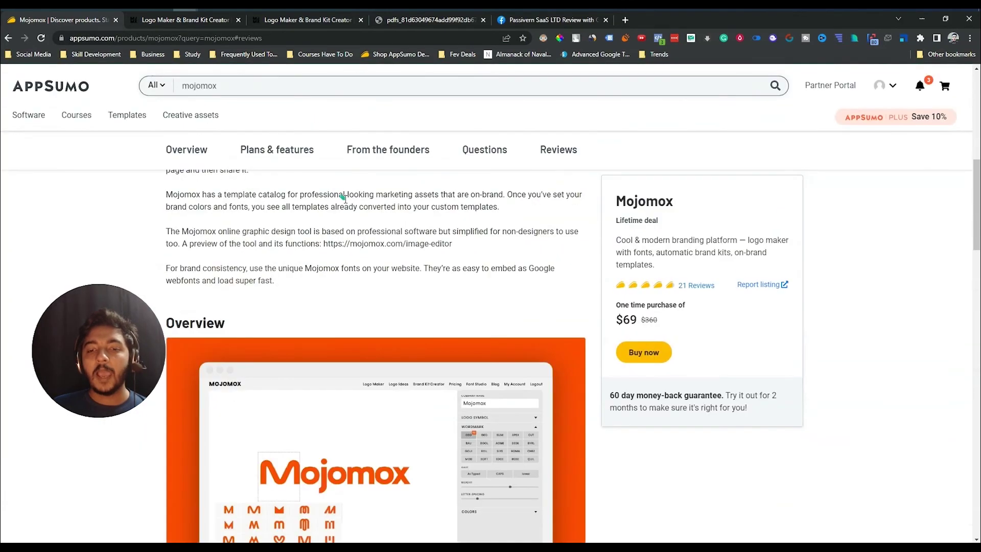
{"action": "scroll", "coordinate": [346, 203], "scroll_direction": "down", "scroll_amount": 12}
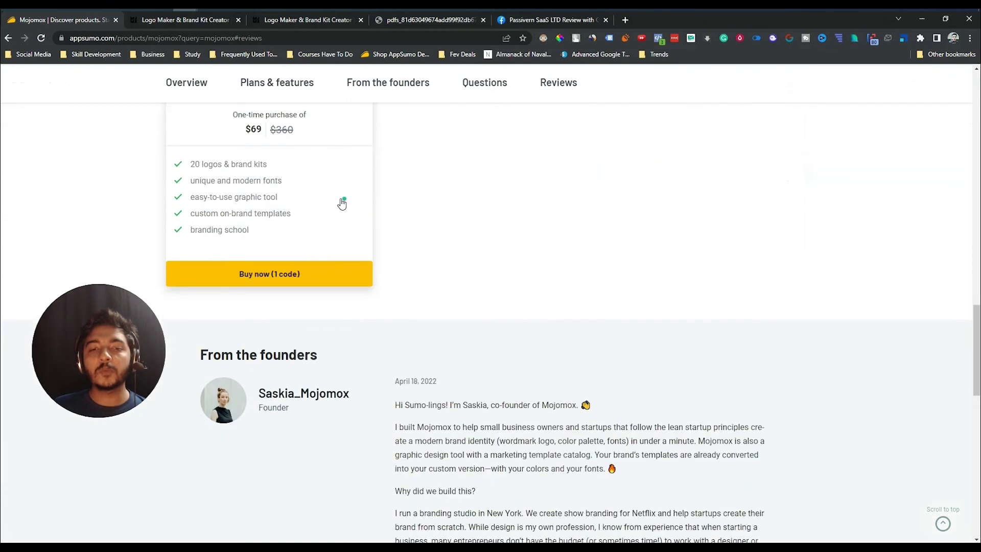
{"action": "scroll", "coordinate": [274, 166], "scroll_direction": "up", "scroll_amount": 2}
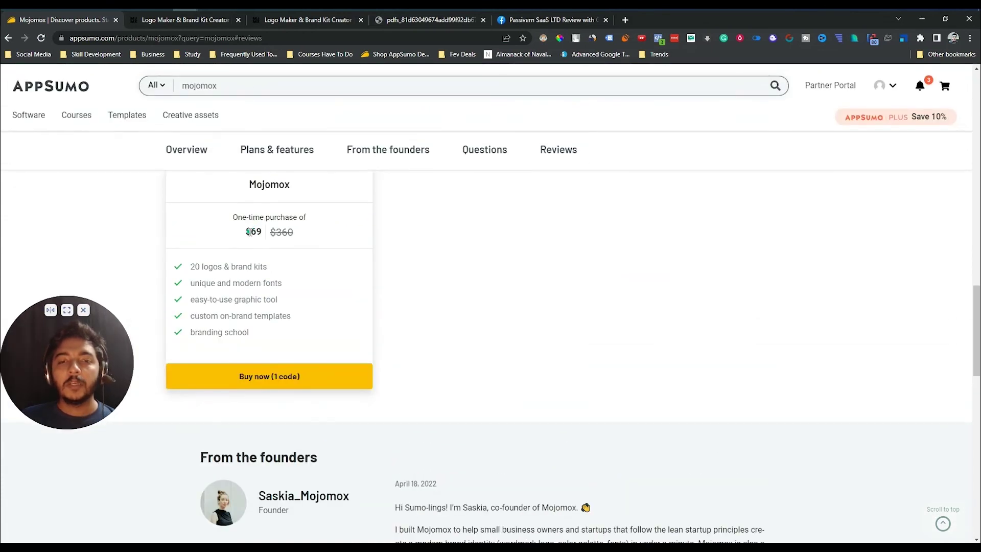
{"action": "left_click", "coordinate": [305, 235]}
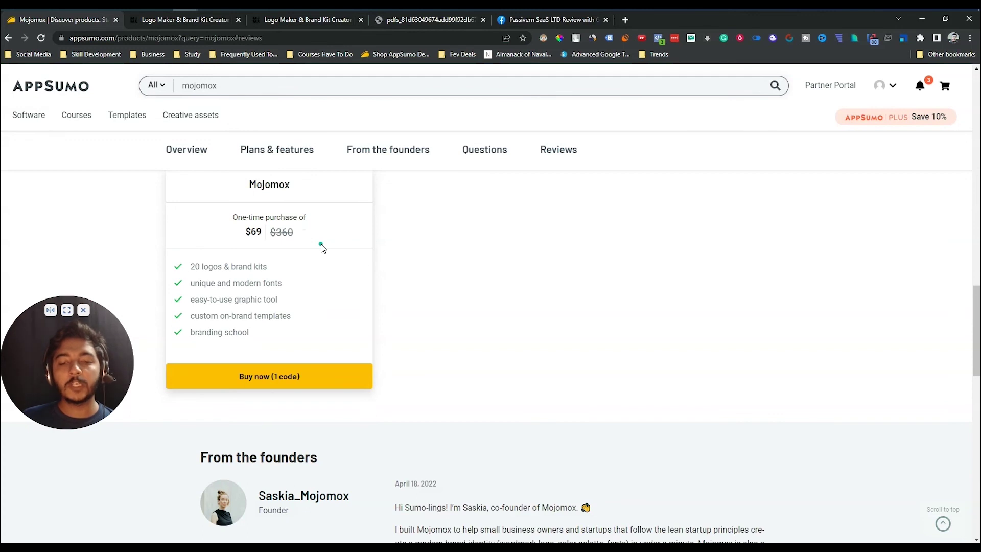
{"action": "scroll", "coordinate": [321, 244], "scroll_direction": "up", "scroll_amount": 1}
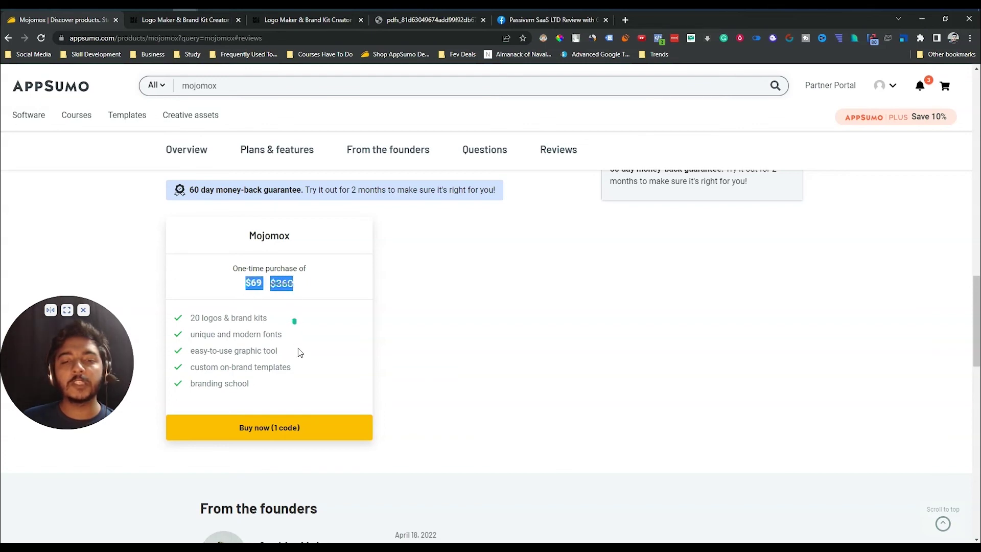
{"action": "middle_click", "coordinate": [293, 309]}
{"action": "scroll", "coordinate": [293, 342], "scroll_direction": "up", "scroll_amount": 10}
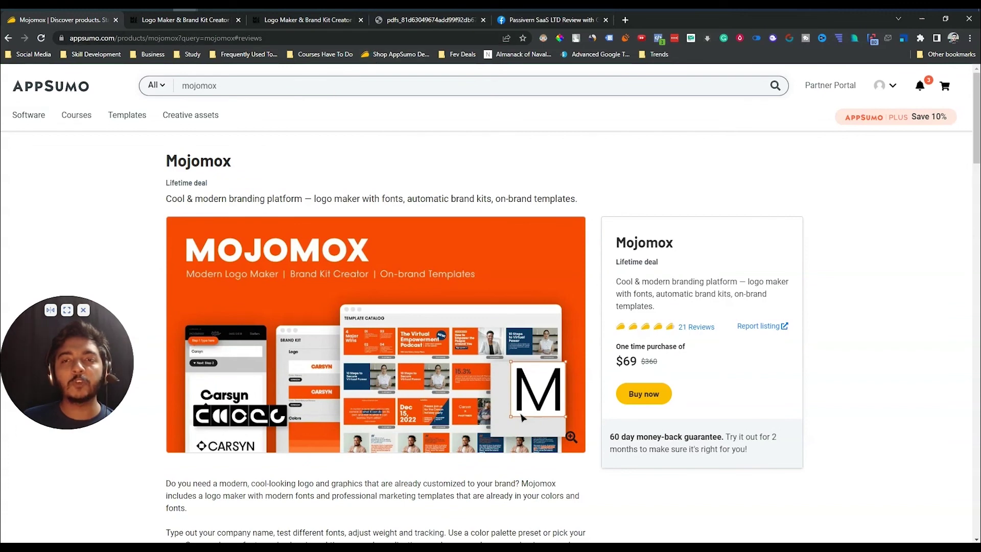
Step: Switch to the Passivern SaaS LTD Review Facebook group, browse its featured lifetime deal posts, and return to the AppSumo deal page
{"action": "left_click", "coordinate": [549, 22]}
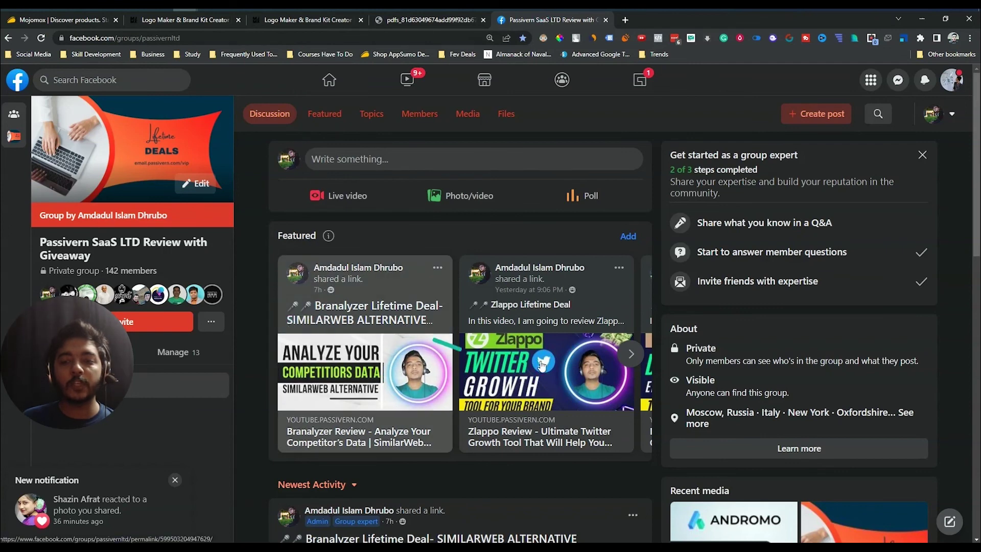
{"action": "left_click", "coordinate": [631, 354]}
{"action": "left_click", "coordinate": [631, 356]}
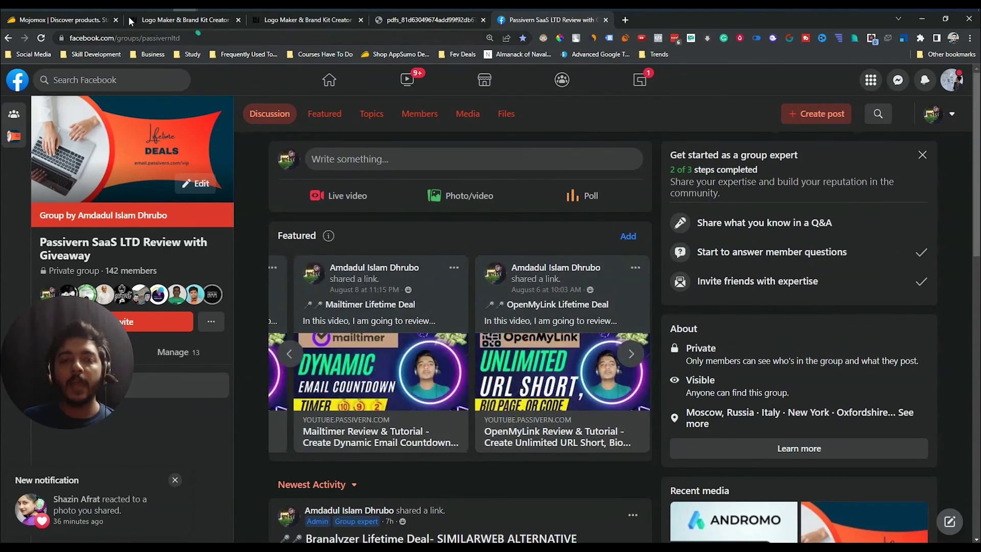
{"action": "left_click", "coordinate": [65, 22]}
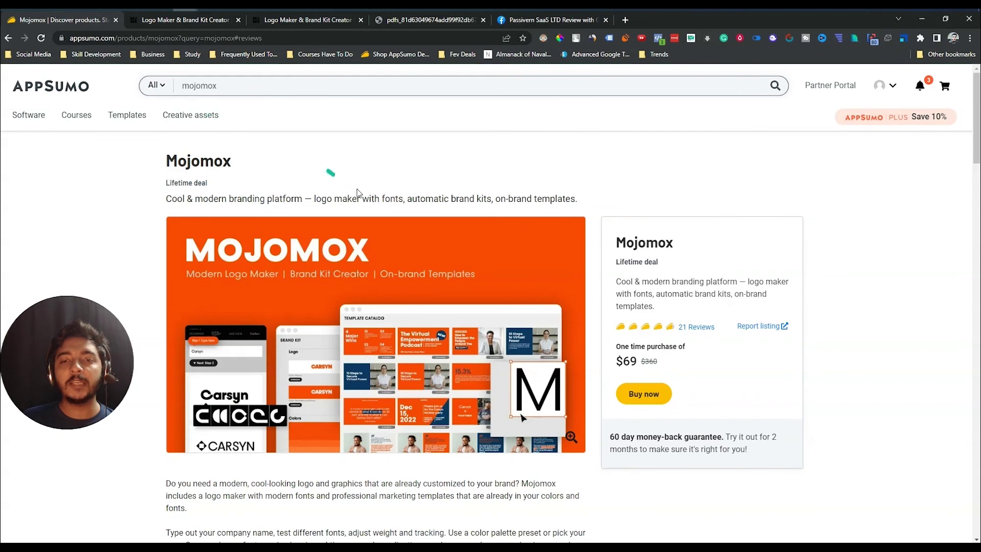